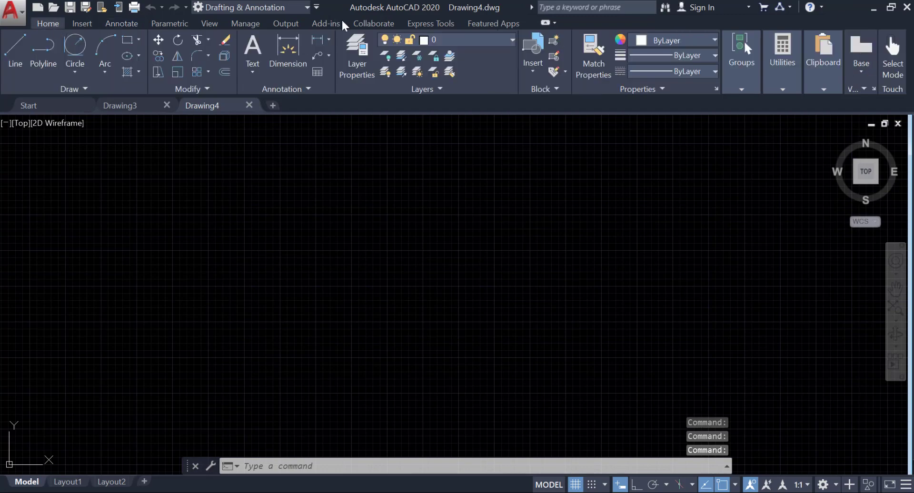
Step: Create two new layers and name the first one "Center Line"
{"action": "left_click", "coordinate": [339, 64]}
{"action": "left_click", "coordinate": [137, 63]}
{"action": "left_click", "coordinate": [137, 63]}
{"action": "left_click", "coordinate": [153, 104]}
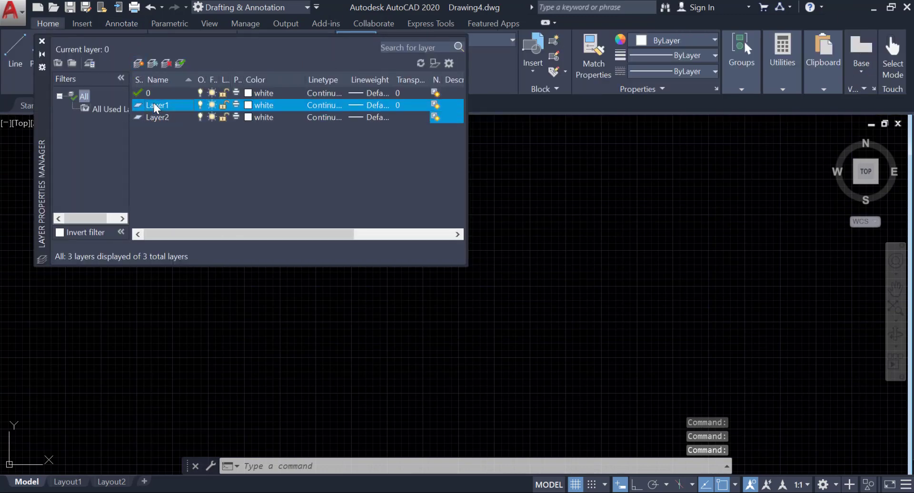
{"action": "right_click", "coordinate": [153, 103]}
{"action": "left_click", "coordinate": [185, 170]}
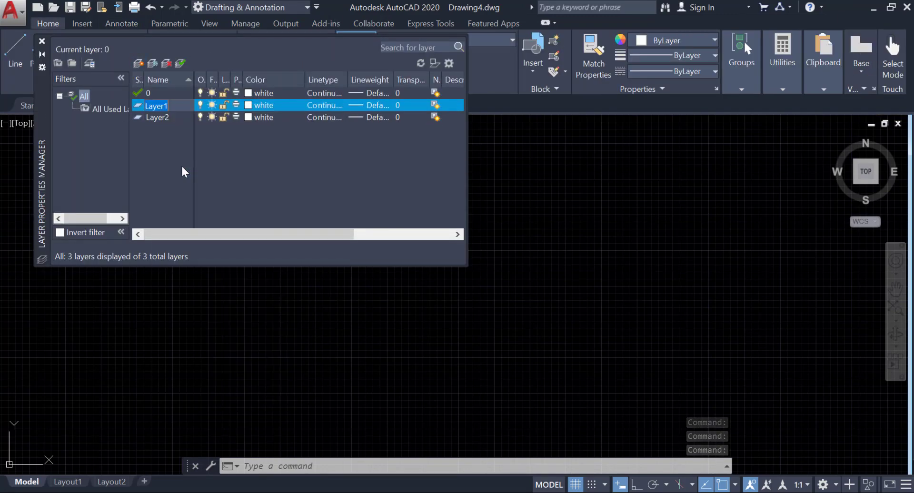
{"action": "type", "text": "Center Line"}
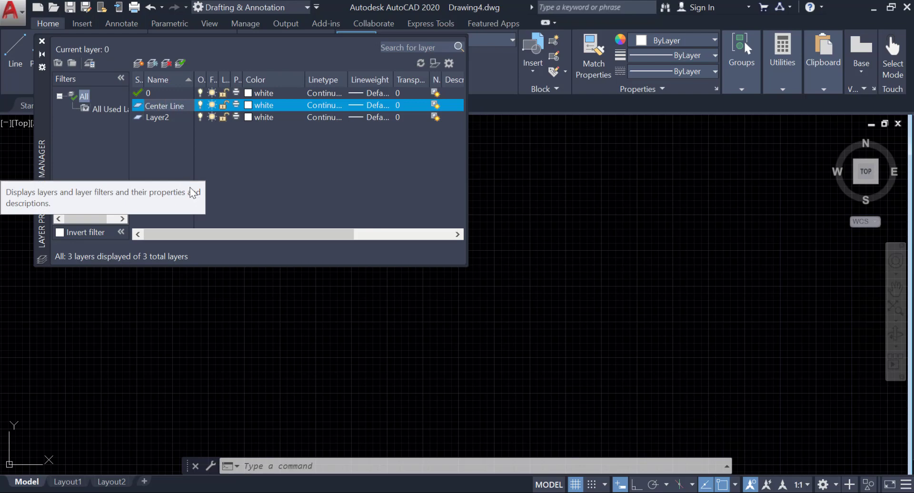
Step: Rename the second new layer, Layer2, as "Dimensions"
{"action": "right_click", "coordinate": [161, 118]}
{"action": "left_click", "coordinate": [199, 183]}
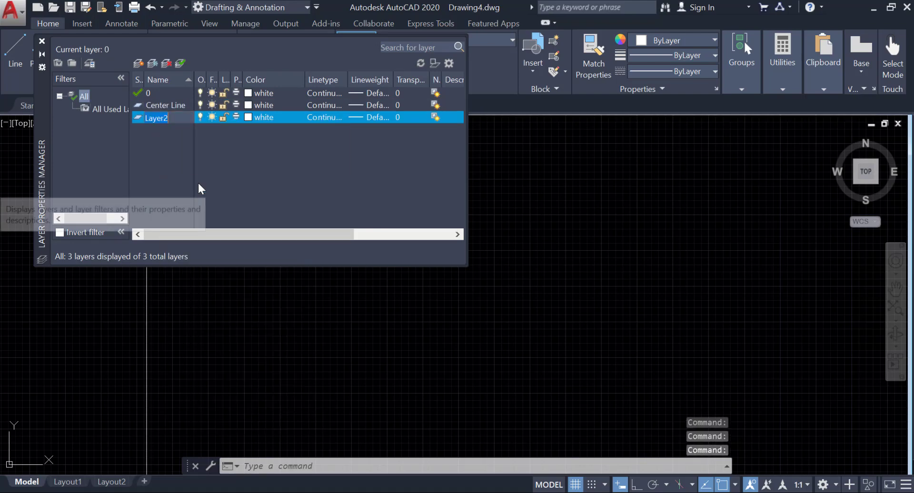
{"action": "key", "text": "BackSpace"}
{"action": "type", "text": "Dimensions"}
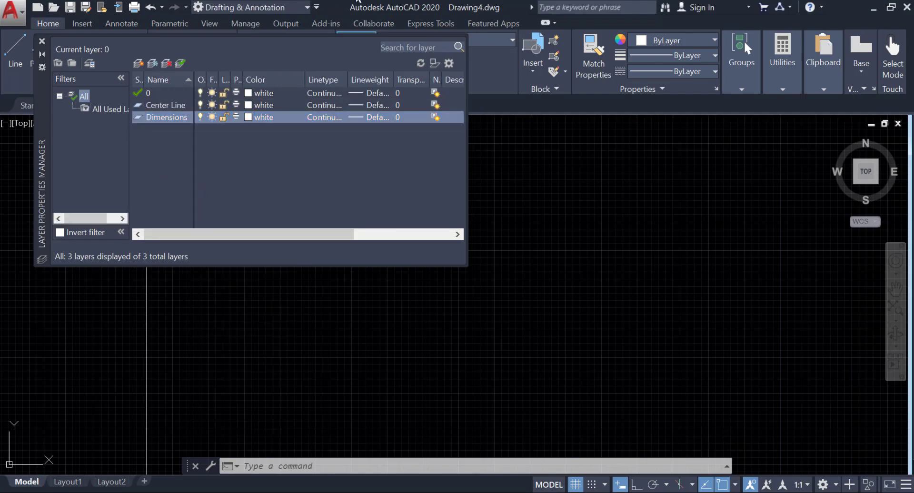
Step: Set the color of the Center Line layer to cyan
{"action": "left_click", "coordinate": [251, 104]}
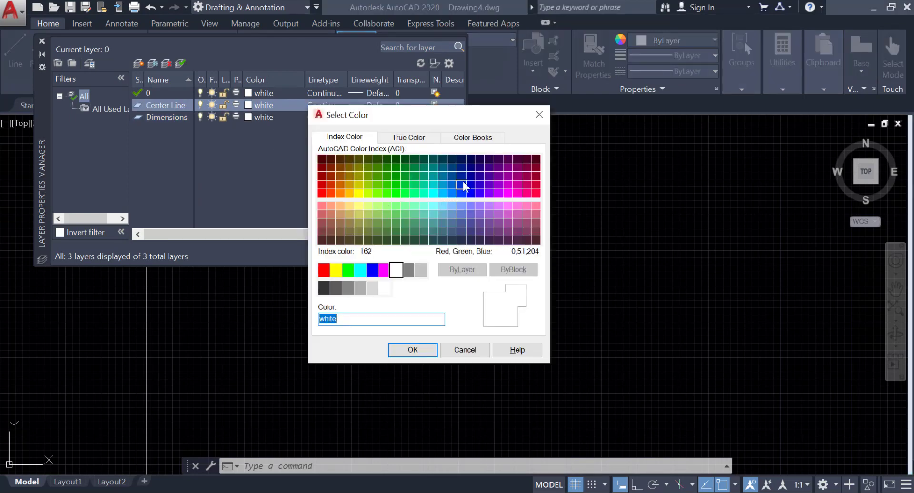
{"action": "left_click", "coordinate": [434, 193]}
{"action": "left_click", "coordinate": [360, 270]}
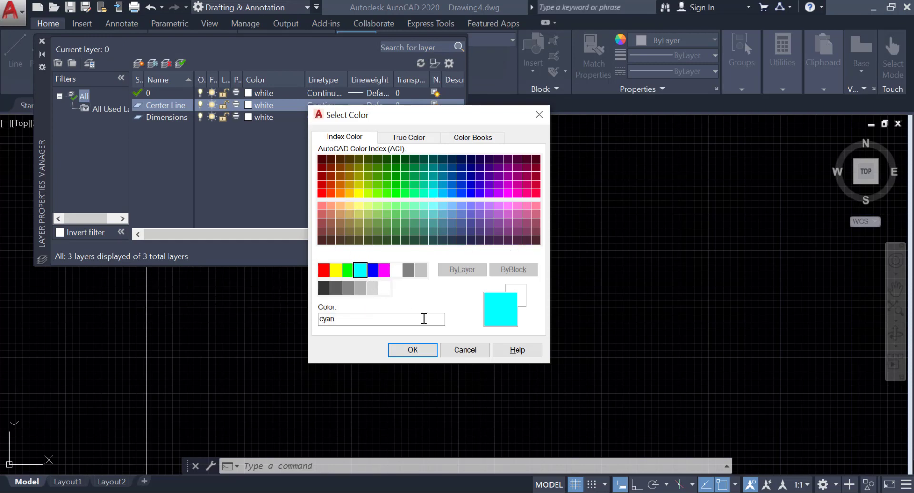
{"action": "left_click", "coordinate": [404, 350]}
Step: Load the CENTERX2 linetype and assign it to the Center Line layer
{"action": "left_click", "coordinate": [334, 104]}
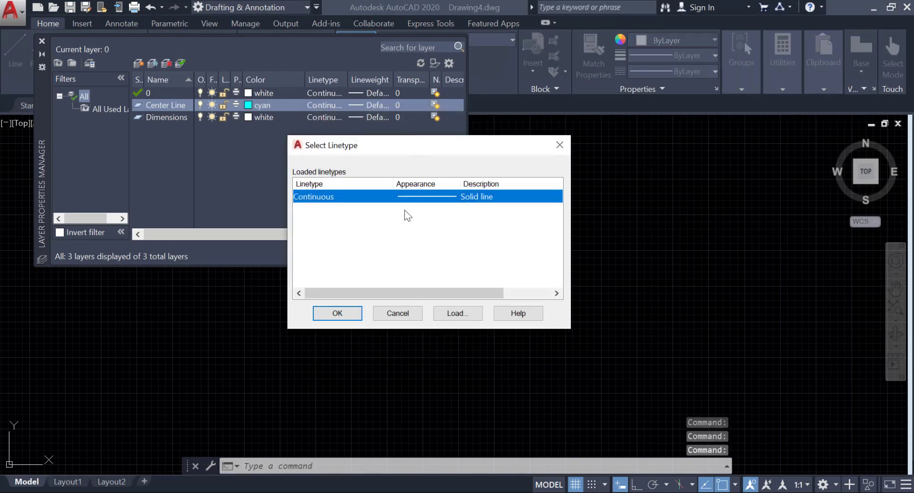
{"action": "left_click", "coordinate": [445, 313]}
{"action": "scroll", "coordinate": [526, 261], "scroll_direction": "down", "scroll_amount": 3}
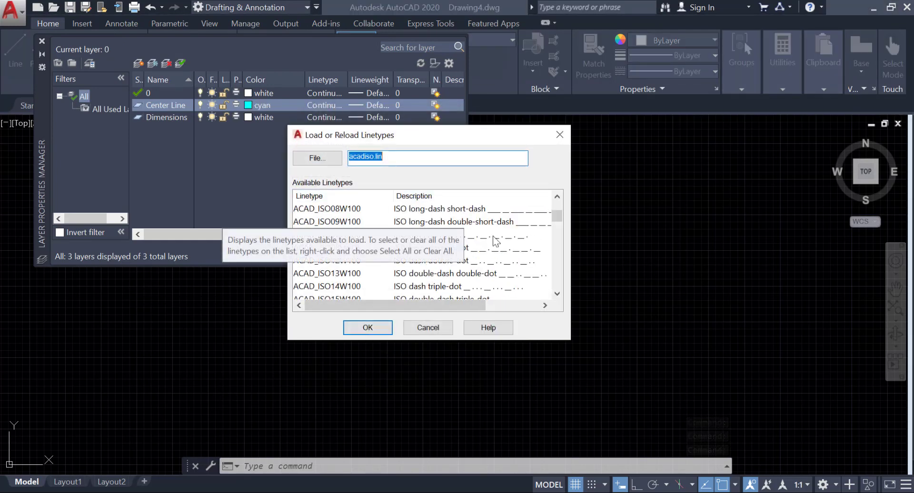
{"action": "scroll", "coordinate": [526, 260], "scroll_direction": "down", "scroll_amount": 2}
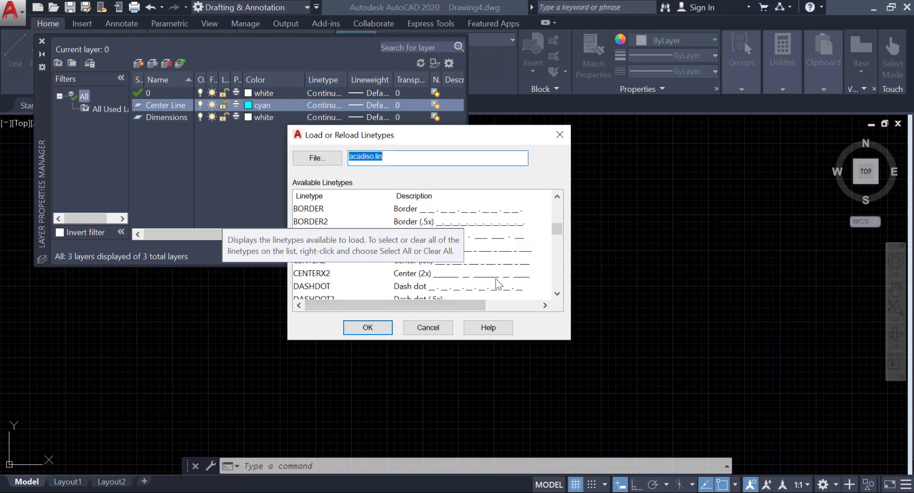
{"action": "left_click", "coordinate": [495, 273]}
{"action": "left_click", "coordinate": [366, 324]}
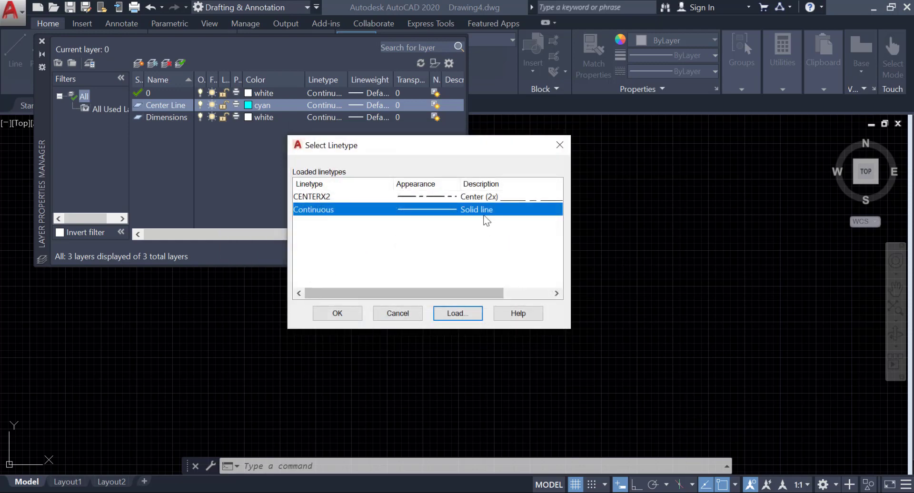
{"action": "left_click", "coordinate": [485, 198]}
{"action": "left_click", "coordinate": [342, 314]}
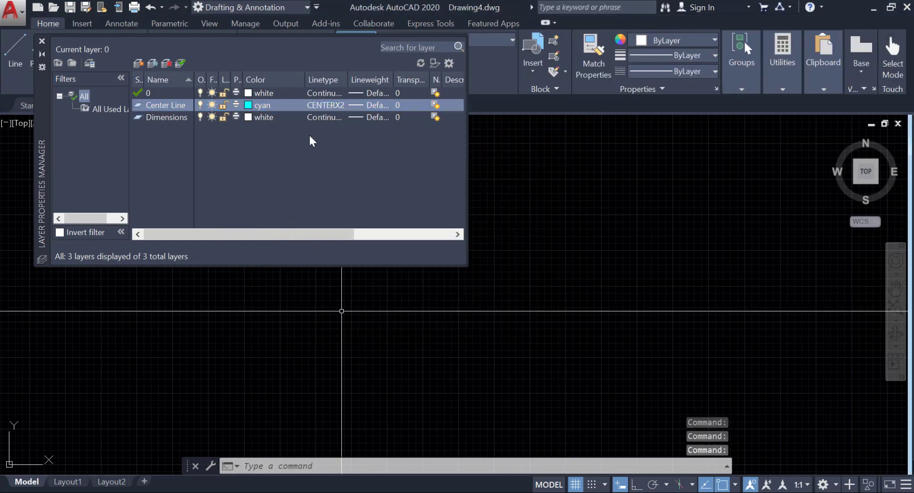
Step: Set the color of the Dimensions layer to green and close the layer manager
{"action": "left_click", "coordinate": [249, 116]}
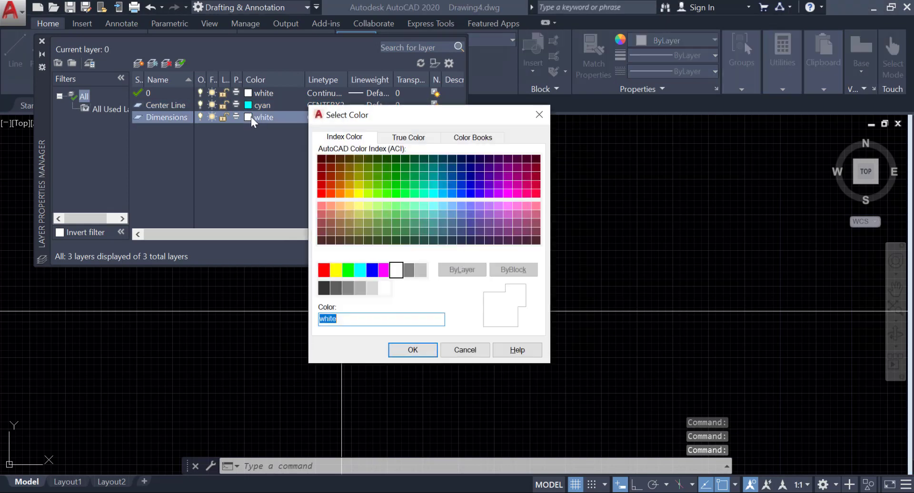
{"action": "left_click", "coordinate": [348, 270]}
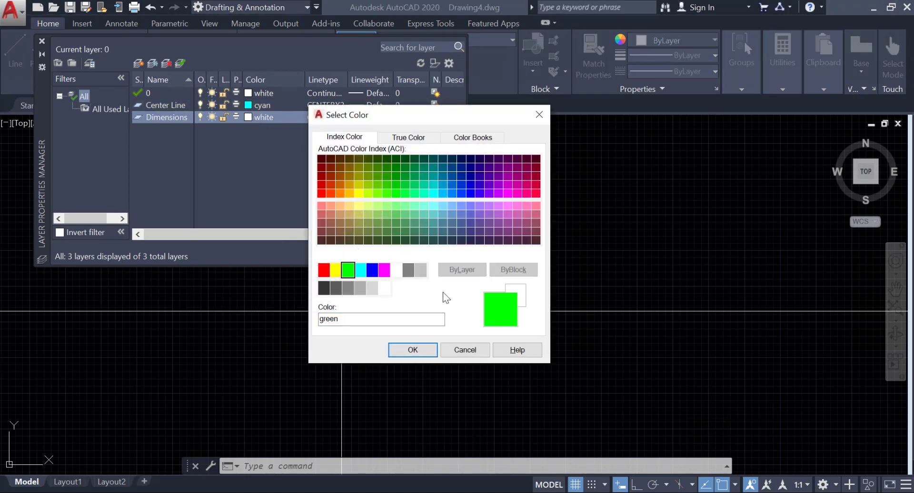
{"action": "key", "text": "Return"}
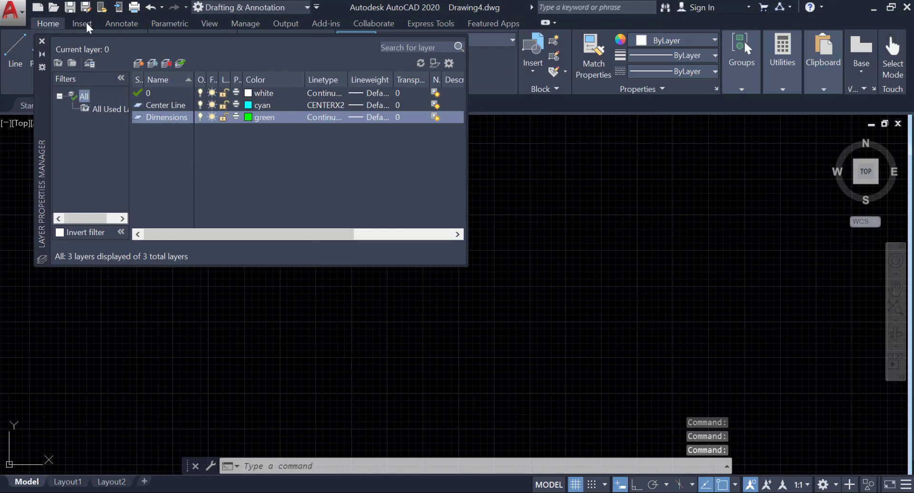
{"action": "left_click", "coordinate": [42, 42]}
Step: Set the Dimensions layer as the layer on which new dimensions are placed
{"action": "left_click", "coordinate": [116, 24]}
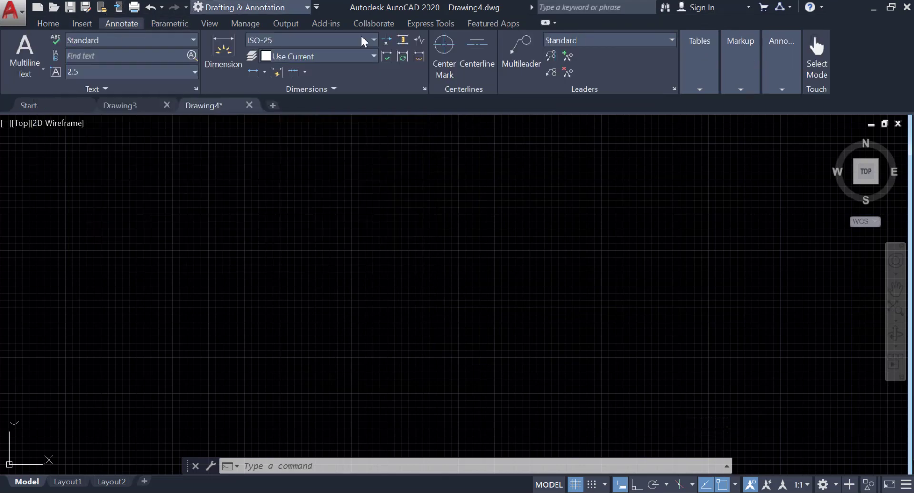
{"action": "left_click", "coordinate": [352, 61]}
{"action": "left_click", "coordinate": [290, 127]}
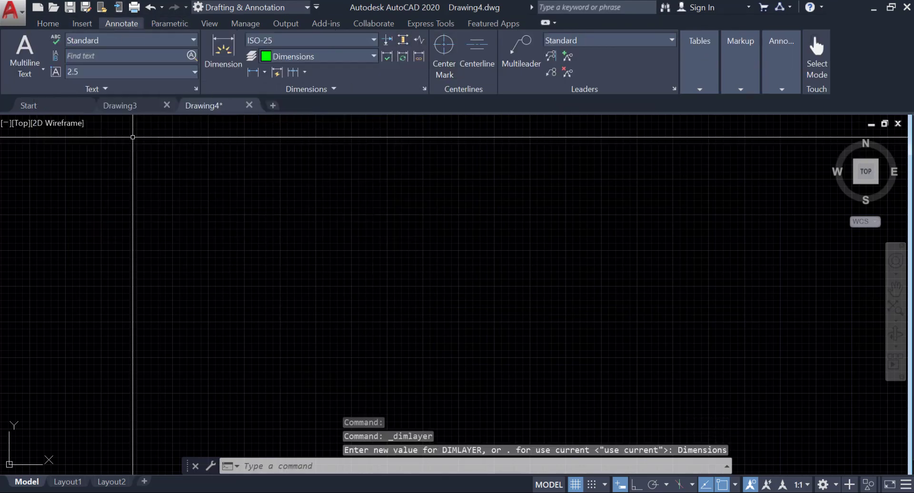
Step: Set the drawing units' length precision to 0.0 and turn the grid off
{"action": "left_click", "coordinate": [10, 9]}
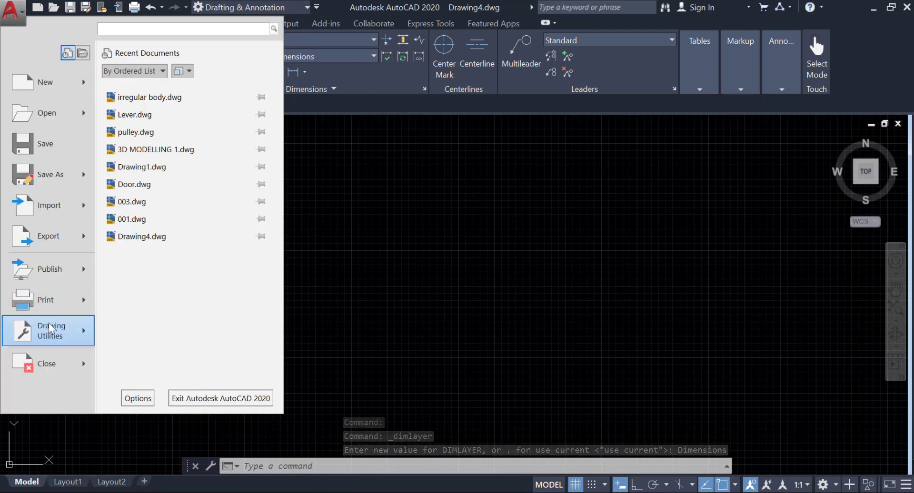
{"action": "mouse_move", "coordinate": [50, 328]}
{"action": "left_click", "coordinate": [143, 203]}
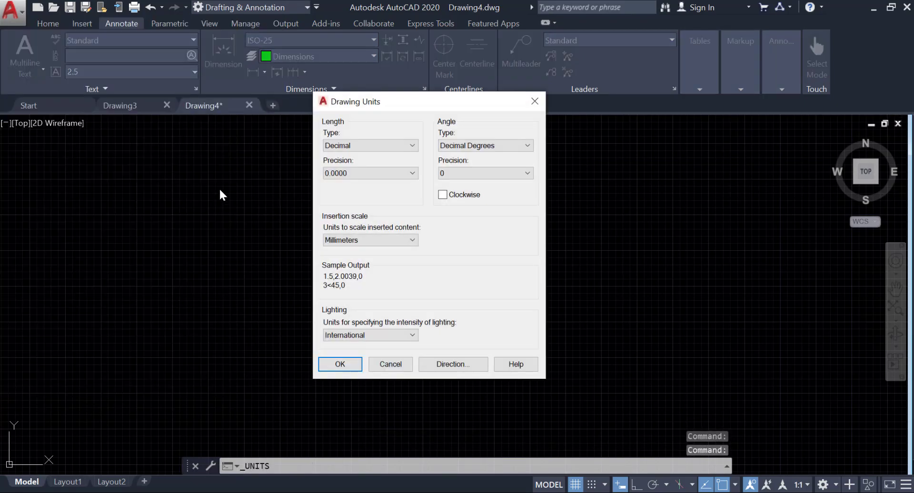
{"action": "left_click", "coordinate": [335, 173]}
{"action": "left_click", "coordinate": [339, 193]}
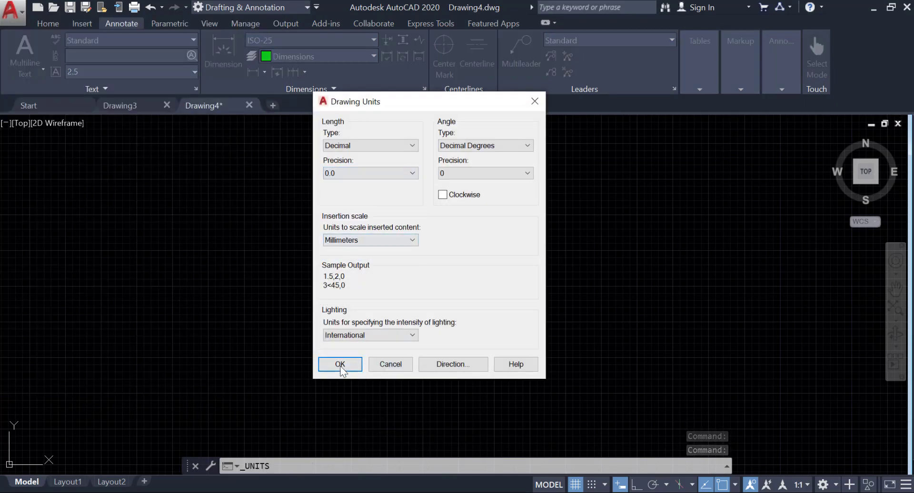
{"action": "left_click", "coordinate": [340, 364]}
{"action": "key", "text": "F7"}
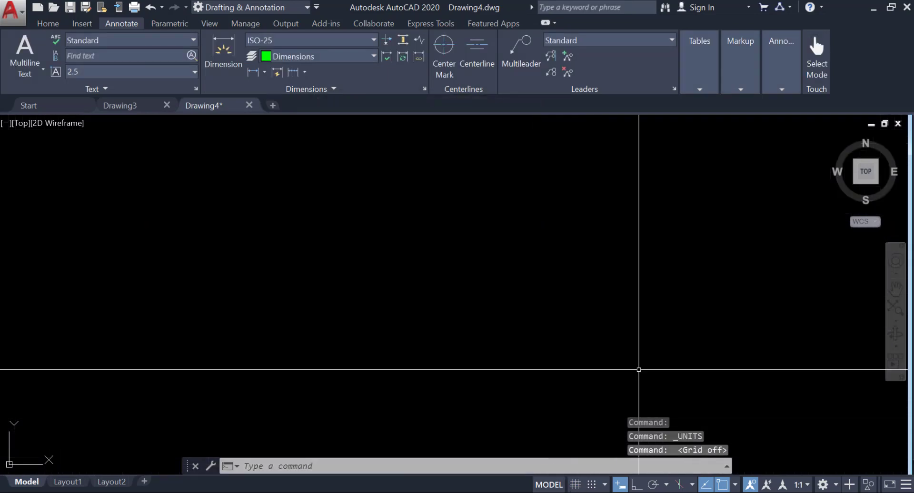
Step: Draw a circle of radius 18 mm on layer 0 in the empty drawing area
{"action": "left_click", "coordinate": [48, 23]}
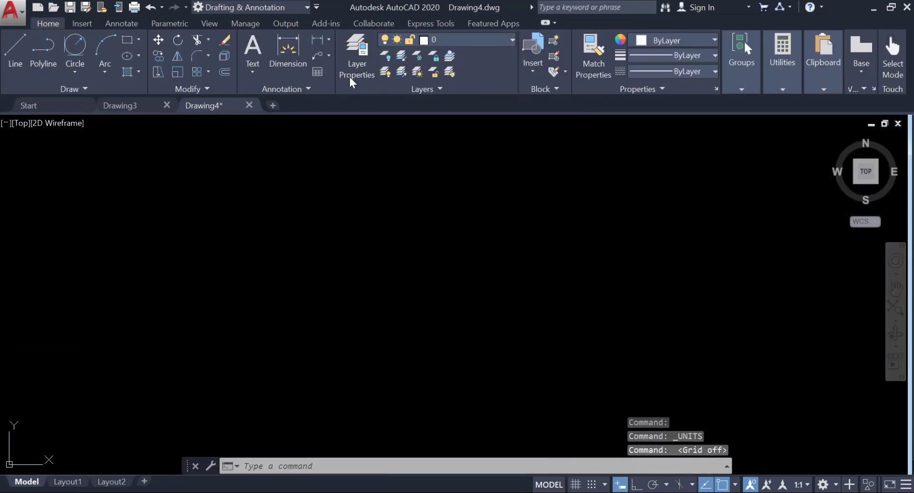
{"action": "left_click", "coordinate": [446, 40]}
{"action": "left_click", "coordinate": [75, 69]}
{"action": "left_click", "coordinate": [48, 94]}
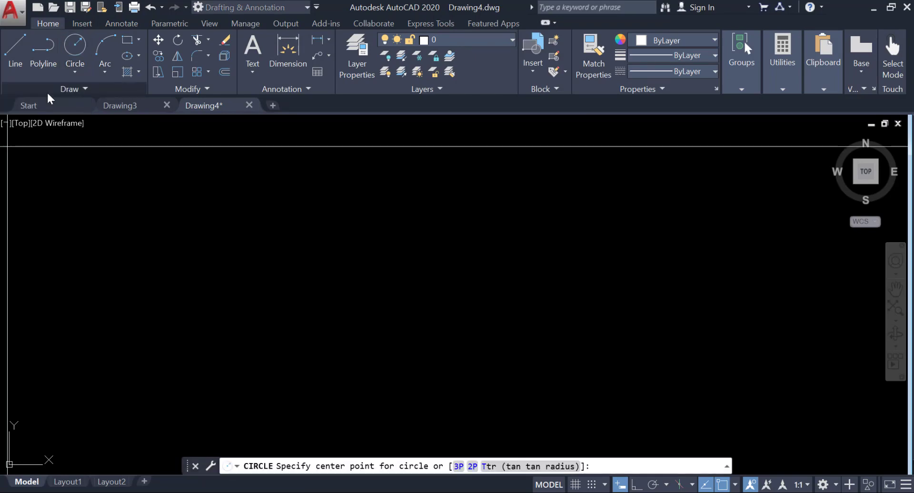
{"action": "left_click", "coordinate": [83, 35]}
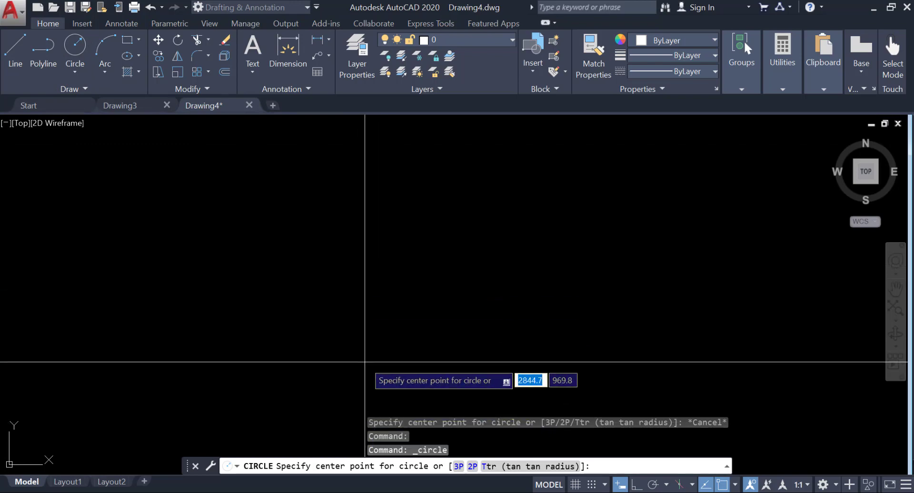
{"action": "left_click", "coordinate": [339, 351]}
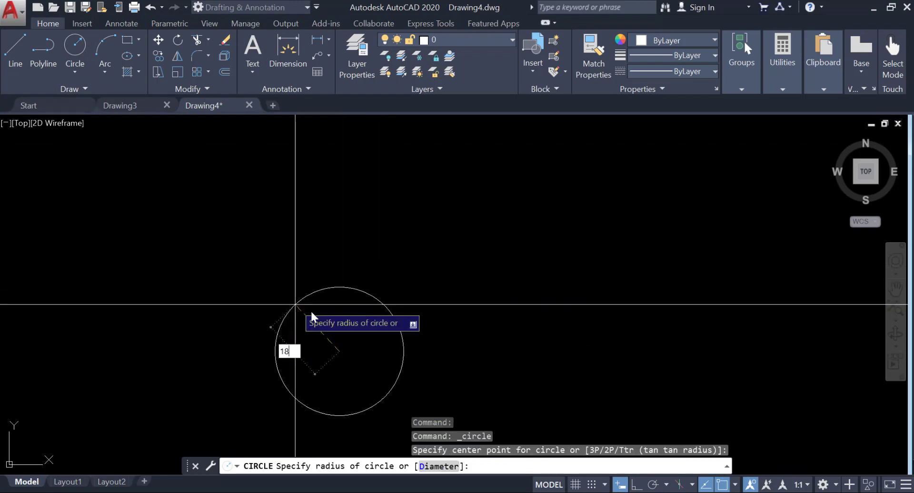
{"action": "key", "text": "Return"}
{"action": "middle_click", "coordinate": [312, 302]}
{"action": "middle_click", "coordinate": [313, 302]}
{"action": "scroll", "coordinate": [318, 302], "scroll_direction": "down", "scroll_amount": 4}
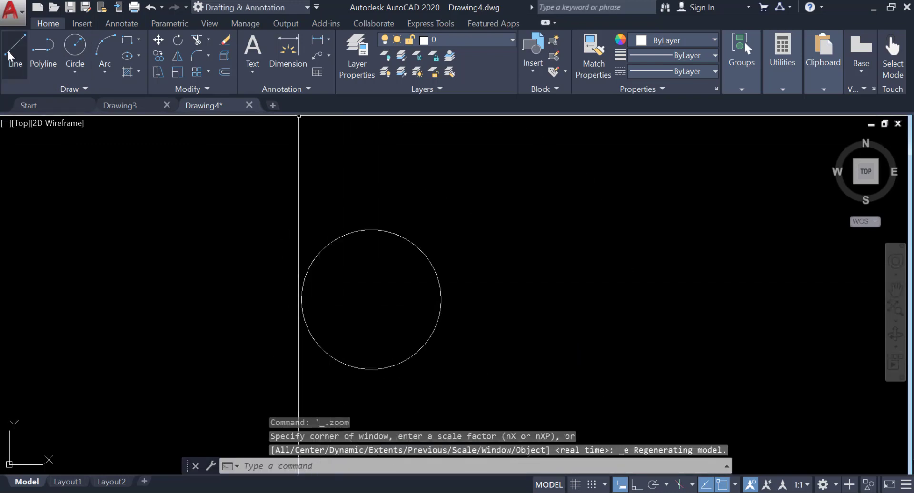
Step: Draw a concentric circle of radius 56 mm around the 18 mm radius circle
{"action": "left_click", "coordinate": [75, 46]}
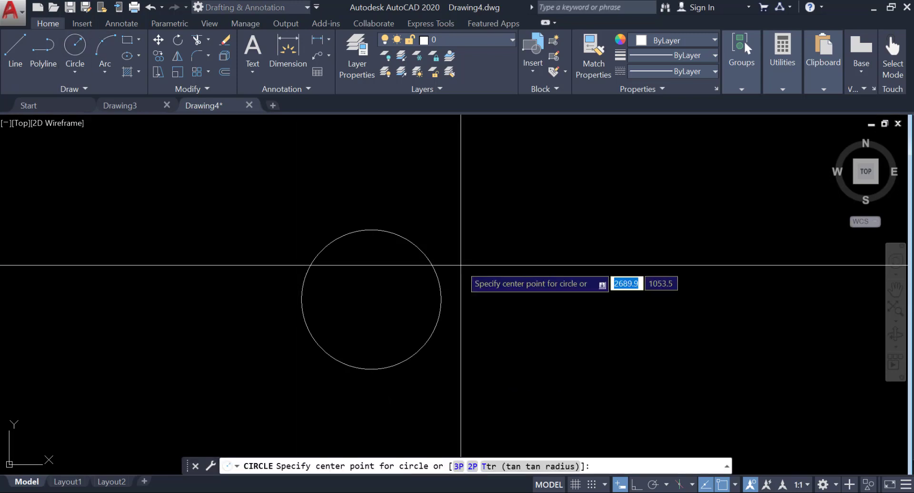
{"action": "left_click", "coordinate": [371, 299]}
{"action": "type", "text": "56"}
{"action": "key", "text": "Return"}
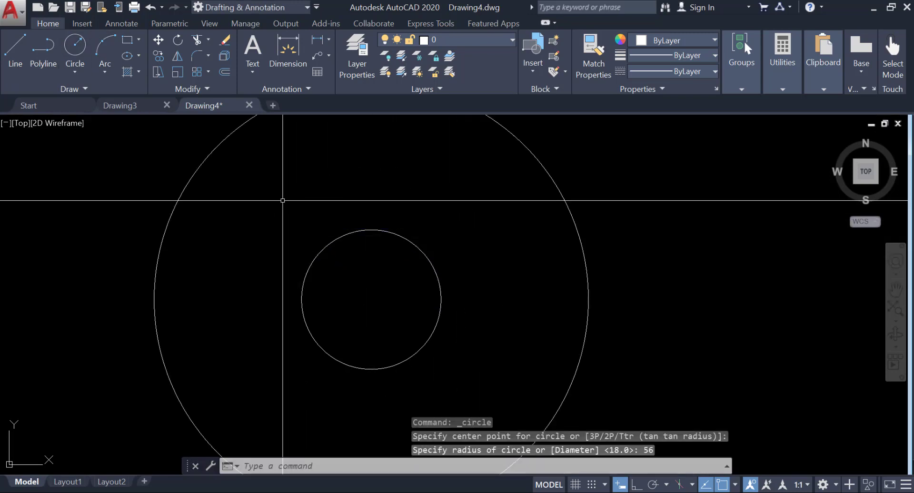
{"action": "middle_click", "coordinate": [355, 268]}
{"action": "middle_click", "coordinate": [354, 268]}
{"action": "scroll", "coordinate": [333, 286], "scroll_direction": "down", "scroll_amount": 4}
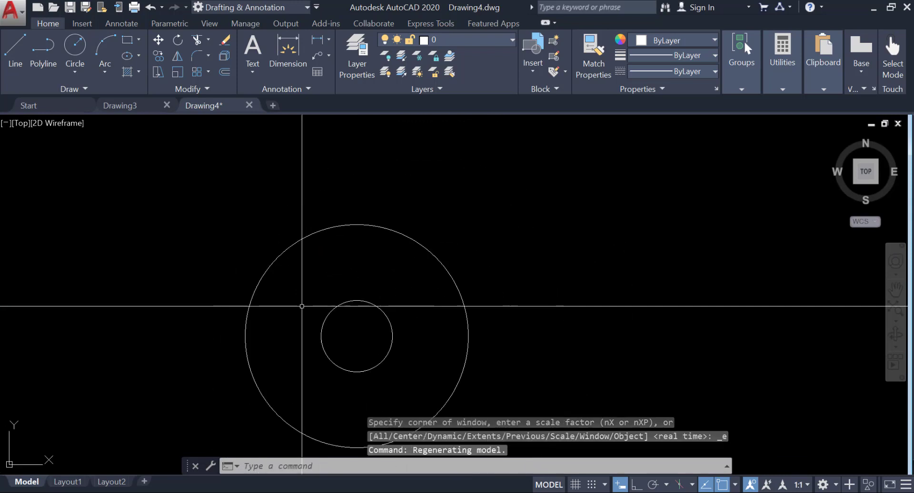
Step: Make Center Line the current layer and draw a 15 mm horizontal line rightward from the circles' common center, with polar tracking on
{"action": "left_click", "coordinate": [477, 42]}
{"action": "left_click", "coordinate": [452, 57]}
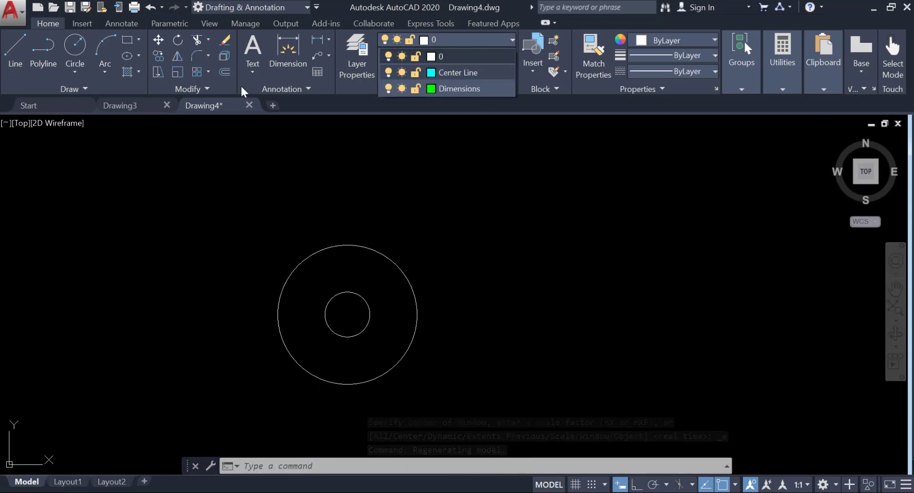
{"action": "left_click", "coordinate": [18, 58]}
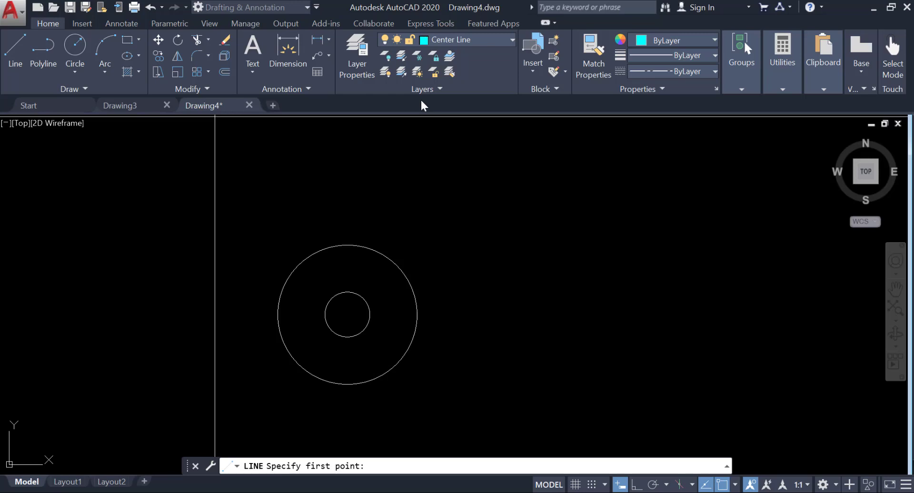
{"action": "left_click", "coordinate": [347, 315]}
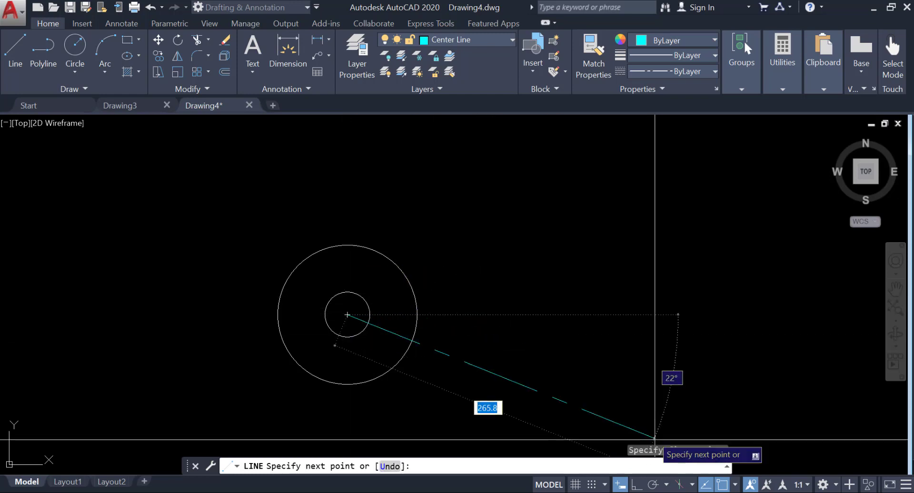
{"action": "left_click", "coordinate": [653, 484]}
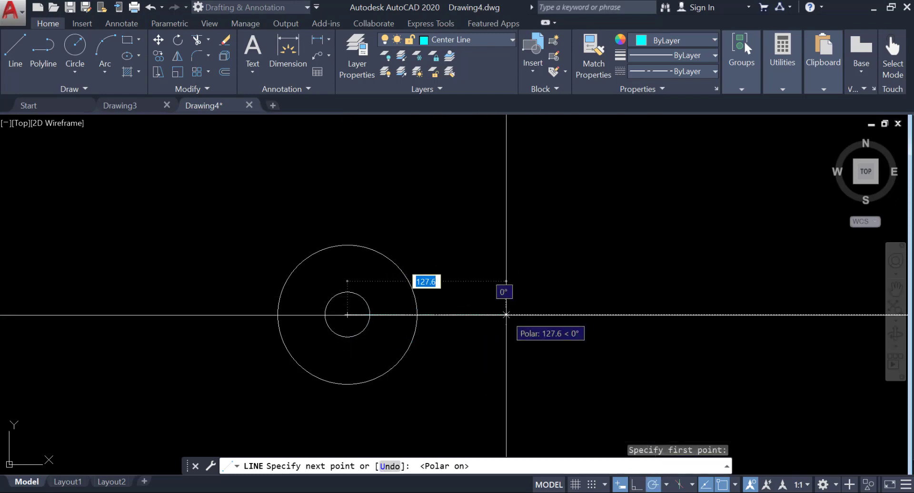
{"action": "type", "text": "15"}
{"action": "key", "text": "Return"}
{"action": "key", "text": "Return"}
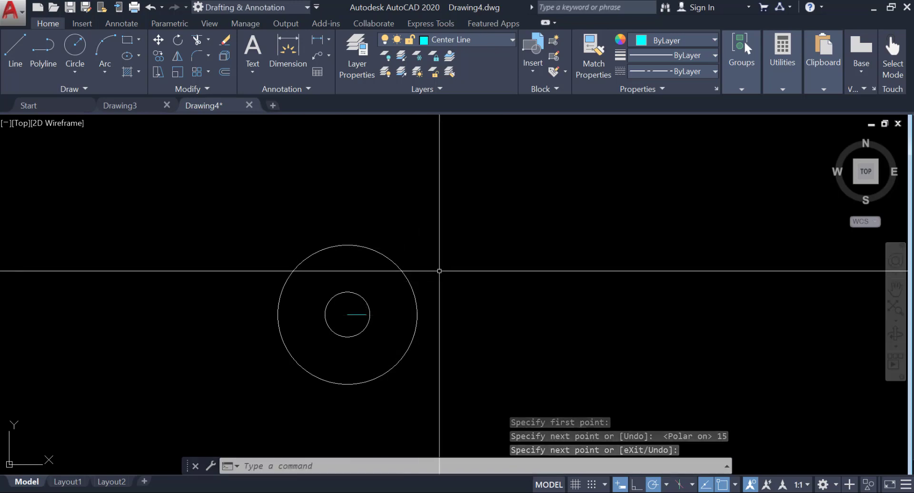
Step: Draw a 114 mm vertical center line upward from the right end of the 15 mm horizontal line
{"action": "left_click", "coordinate": [17, 50]}
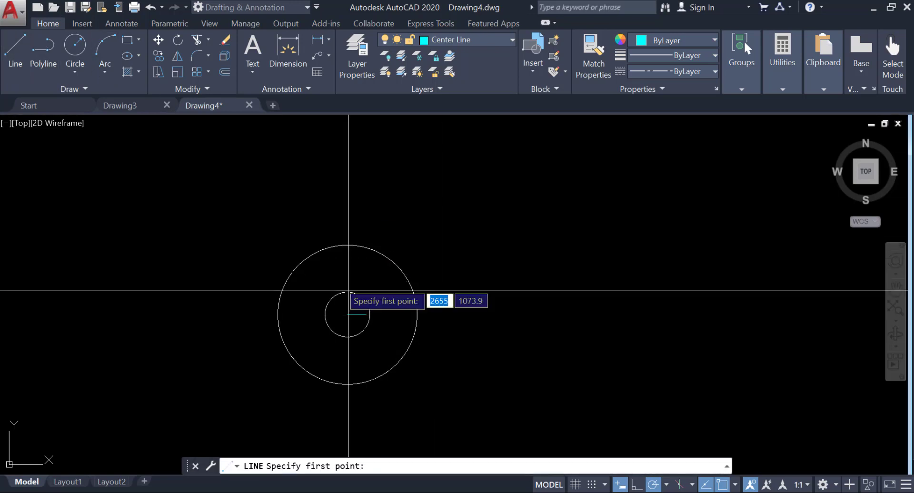
{"action": "left_click", "coordinate": [367, 314]}
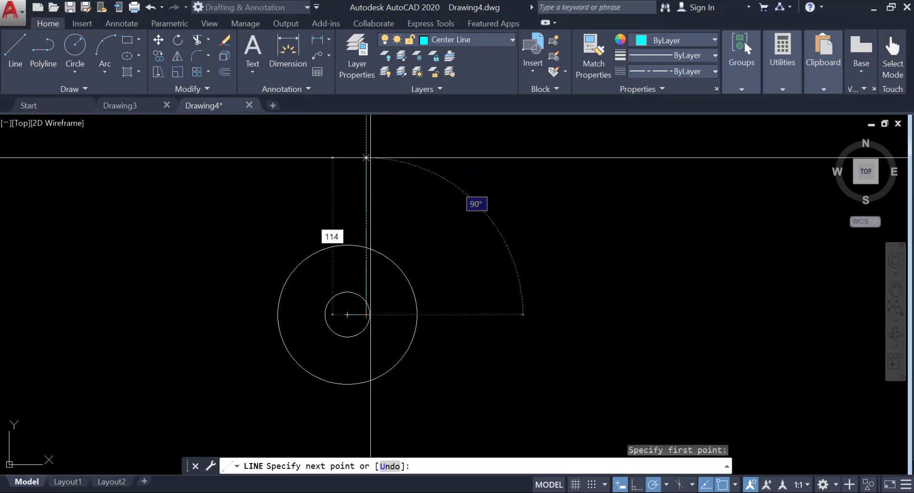
{"action": "type", "text": "114"}
{"action": "key", "text": "Return"}
{"action": "key", "text": "Return"}
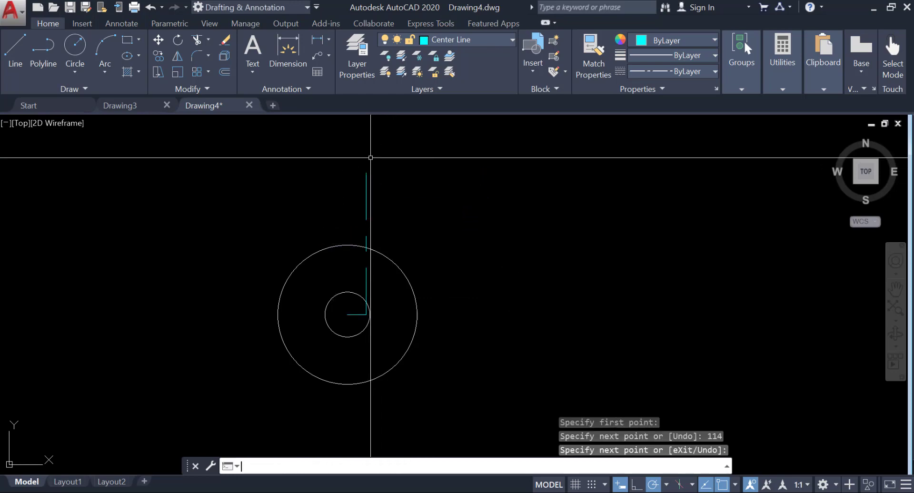
Step: Make layer 0 current and draw a circle of radius 22 mm centered on the upper end of the vertical center line
{"action": "left_click", "coordinate": [75, 48]}
{"action": "left_click", "coordinate": [456, 40]}
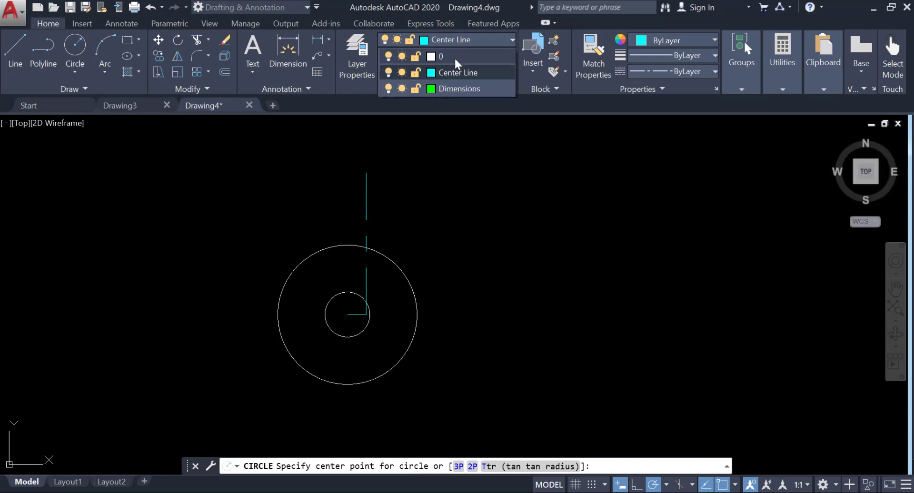
{"action": "left_click", "coordinate": [454, 56]}
{"action": "left_click", "coordinate": [75, 48]}
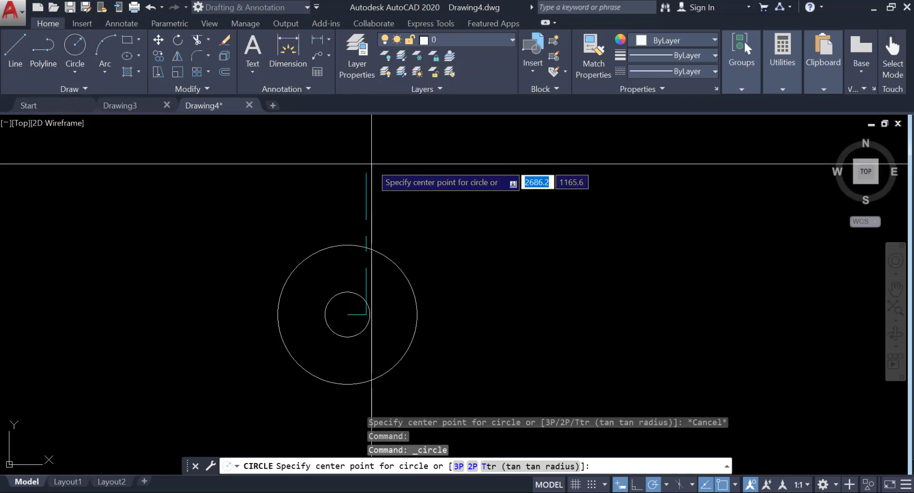
{"action": "left_click", "coordinate": [366, 174]}
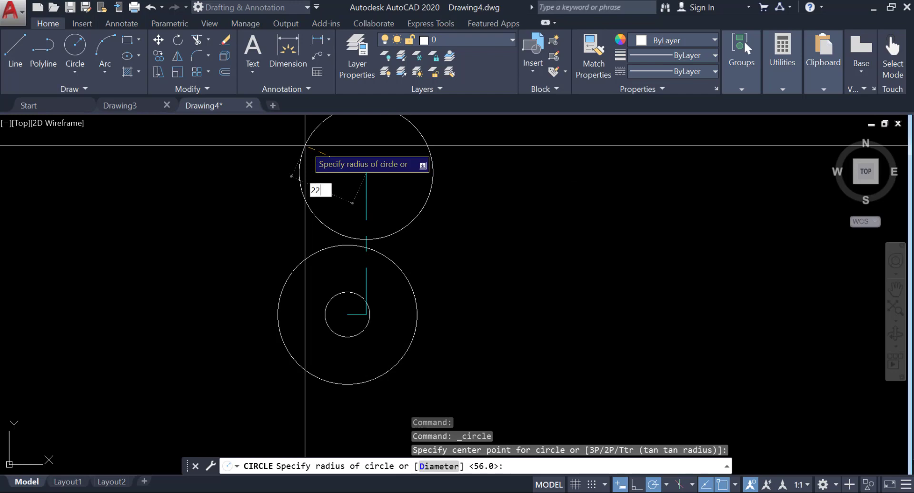
{"action": "key", "text": "Return"}
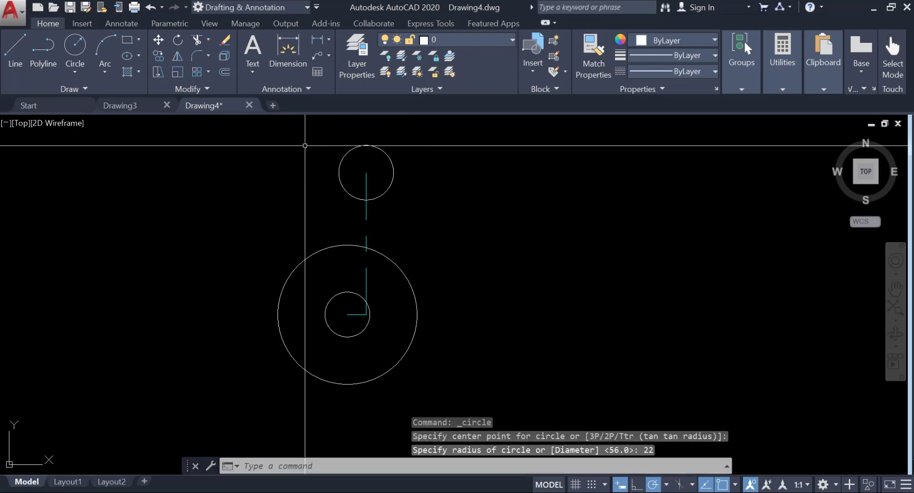
Step: Draw two circles of radius 42 mm and 60 mm concentric with the 22 mm radius circle
{"action": "left_click", "coordinate": [75, 50]}
{"action": "left_click", "coordinate": [367, 173]}
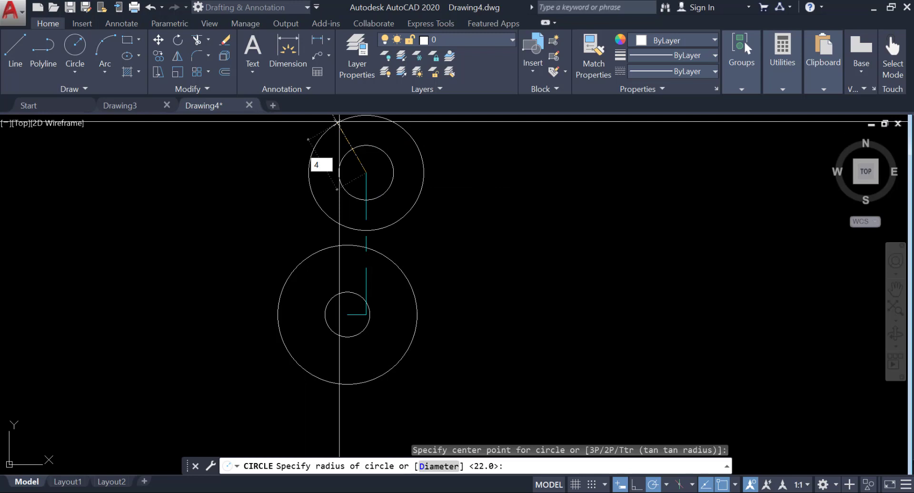
{"action": "left_click", "coordinate": [339, 121]}
{"action": "scroll", "coordinate": [292, 328], "scroll_direction": "down", "scroll_amount": 2}
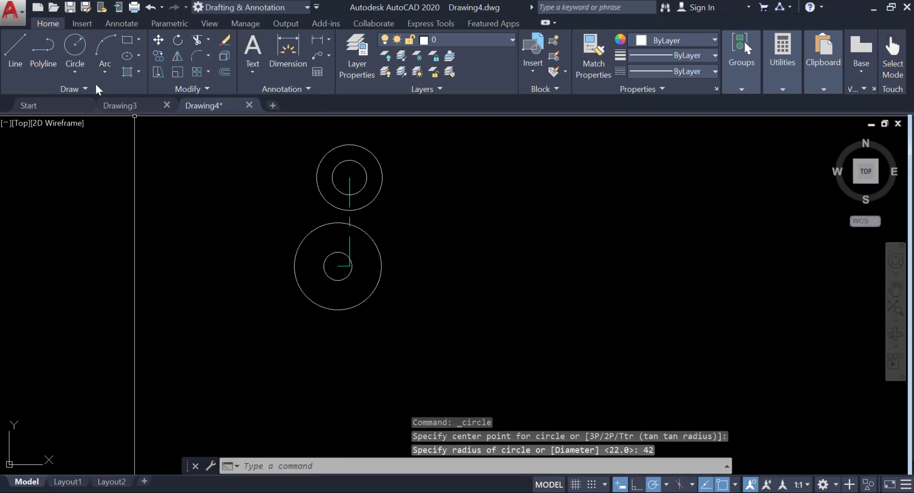
{"action": "key", "text": "Return"}
{"action": "left_click", "coordinate": [338, 231]}
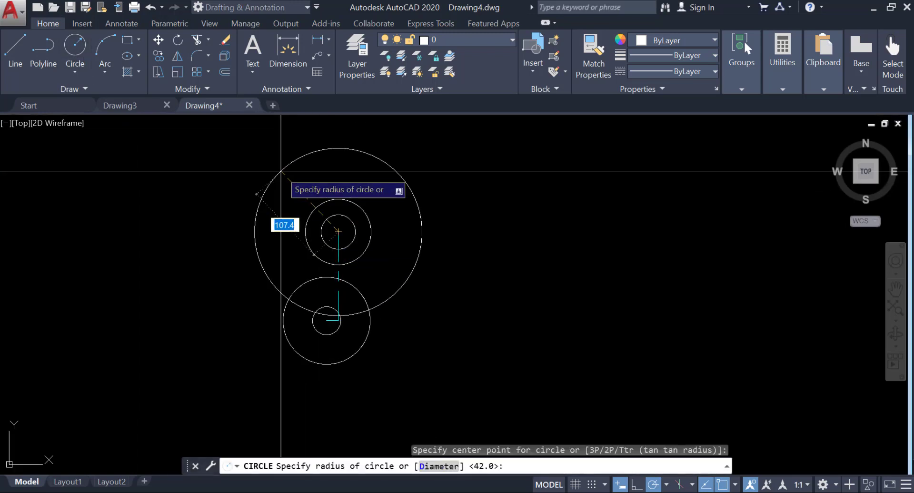
{"action": "type", "text": "60"}
{"action": "key", "text": "Return"}
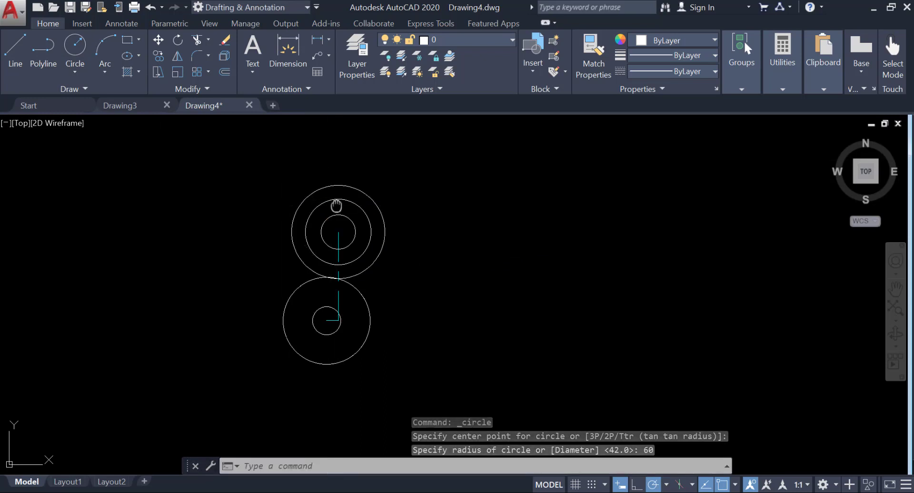
Step: Make Center Line the current layer and draw a 140 mm horizontal line leftward from the upper circles' common center
{"action": "middle_click_drag", "start_coordinate": [337, 205], "coordinate": [332, 228]}
{"action": "left_click", "coordinate": [17, 50]}
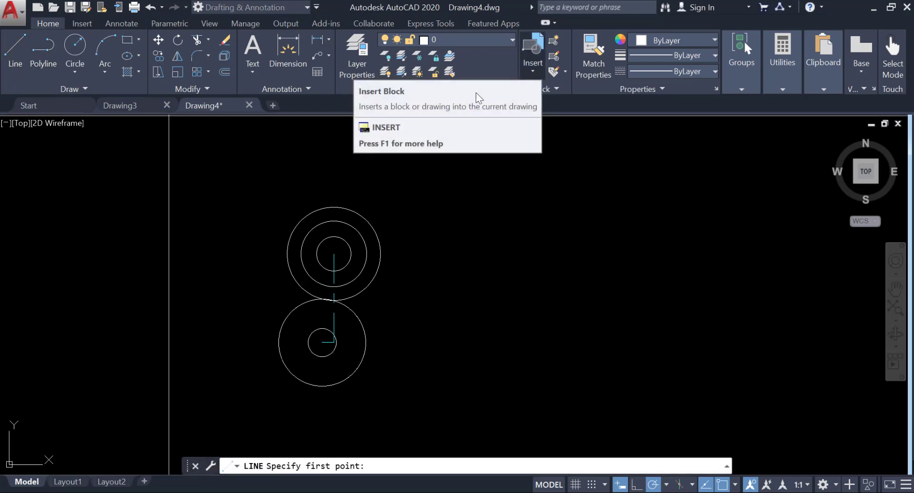
{"action": "left_click", "coordinate": [445, 40]}
{"action": "left_click", "coordinate": [434, 68]}
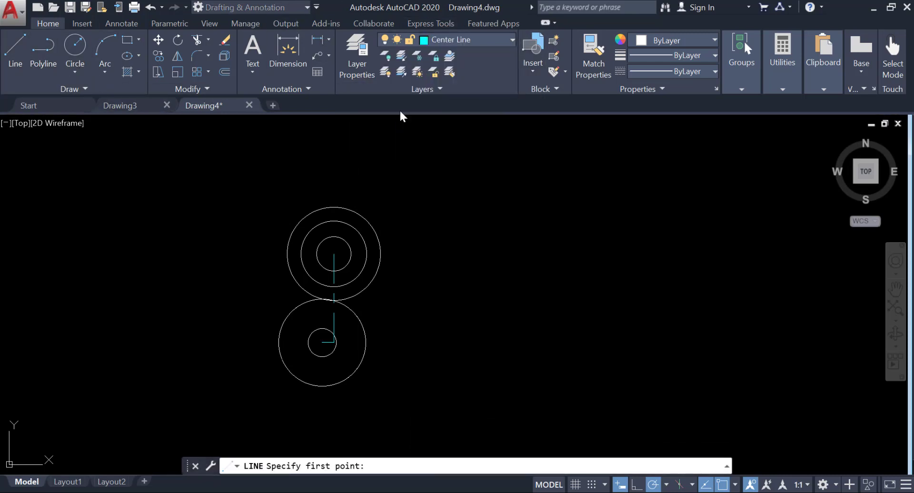
{"action": "left_click", "coordinate": [6, 55]}
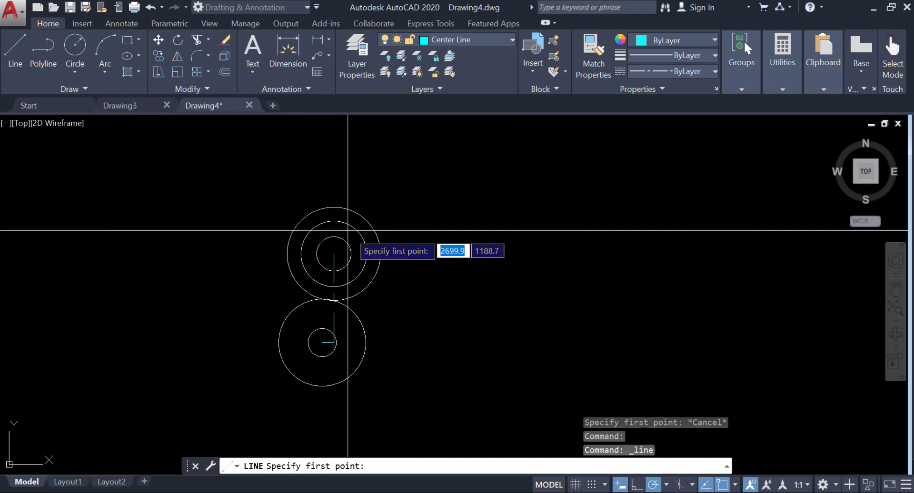
{"action": "left_click", "coordinate": [333, 254]}
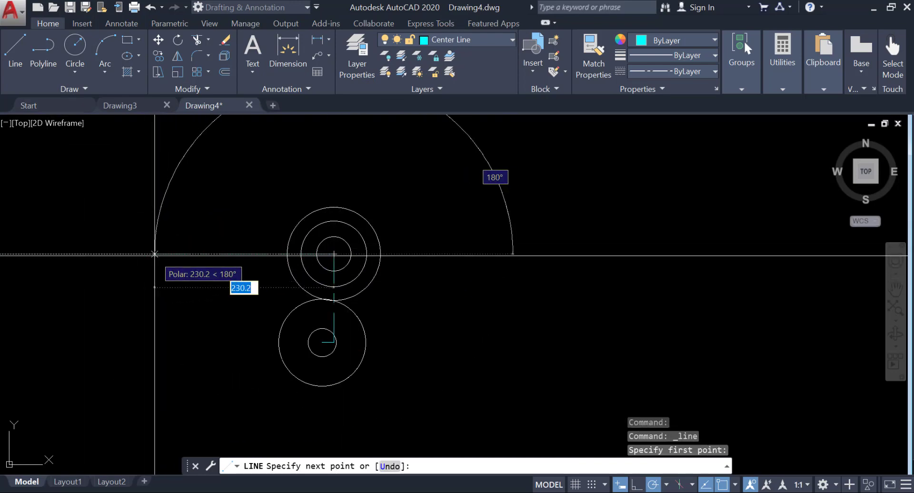
{"action": "type", "text": "140"}
{"action": "key", "text": "Return"}
{"action": "key", "text": "Return"}
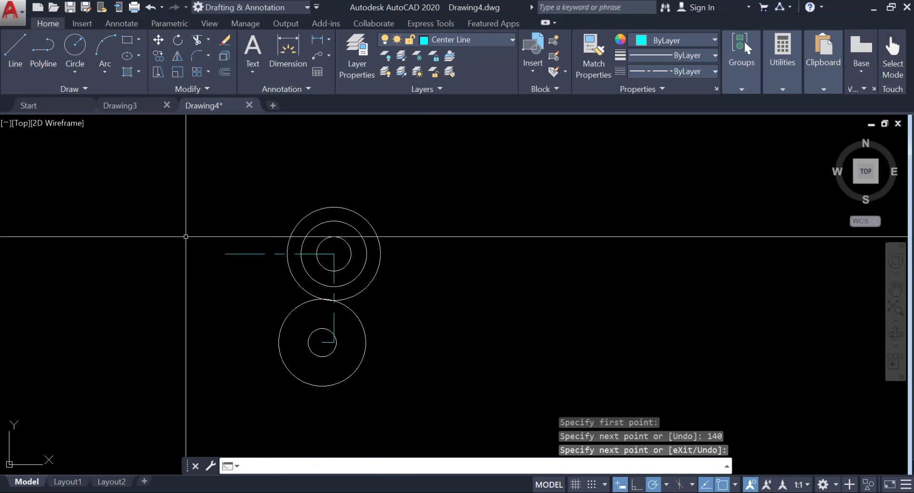
Step: Draw a 140 mm inclined center line from the upper circles' common center at an angle of 138°
{"action": "middle_click_drag", "start_coordinate": [189, 272], "coordinate": [181, 303]}
{"action": "left_click", "coordinate": [20, 68]}
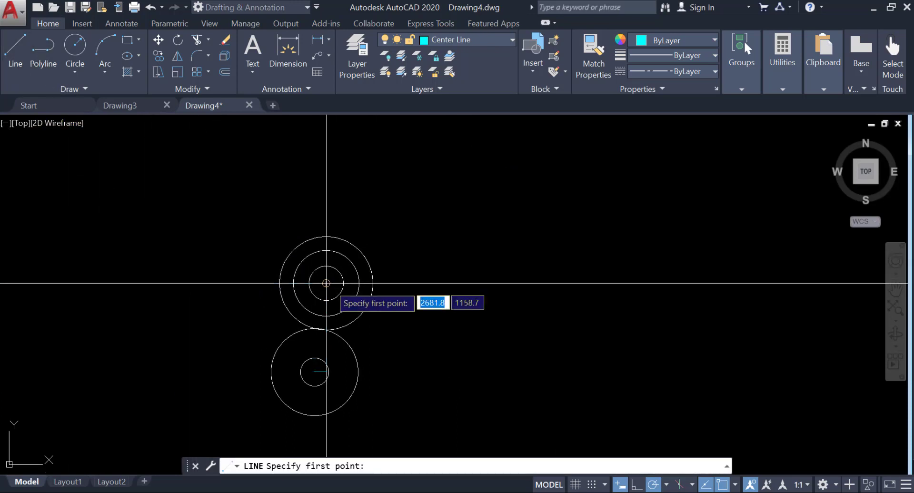
{"action": "left_click", "coordinate": [326, 284]}
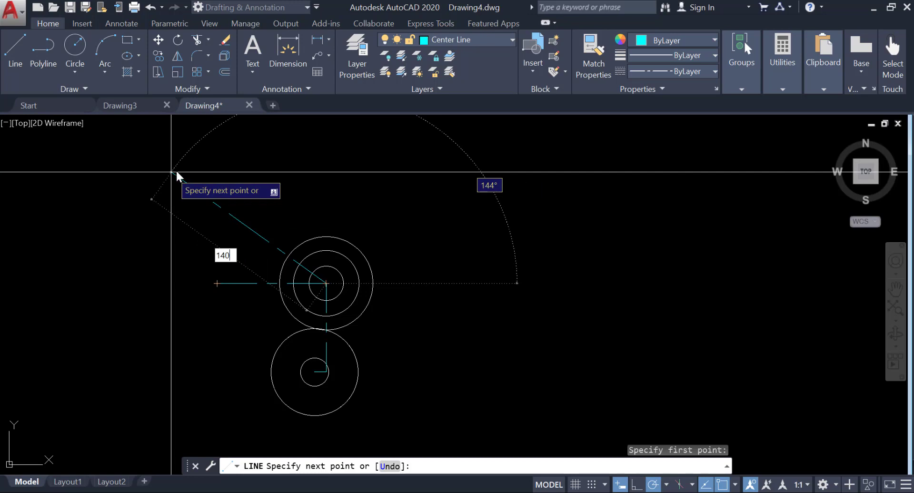
{"action": "key", "text": "Tab"}
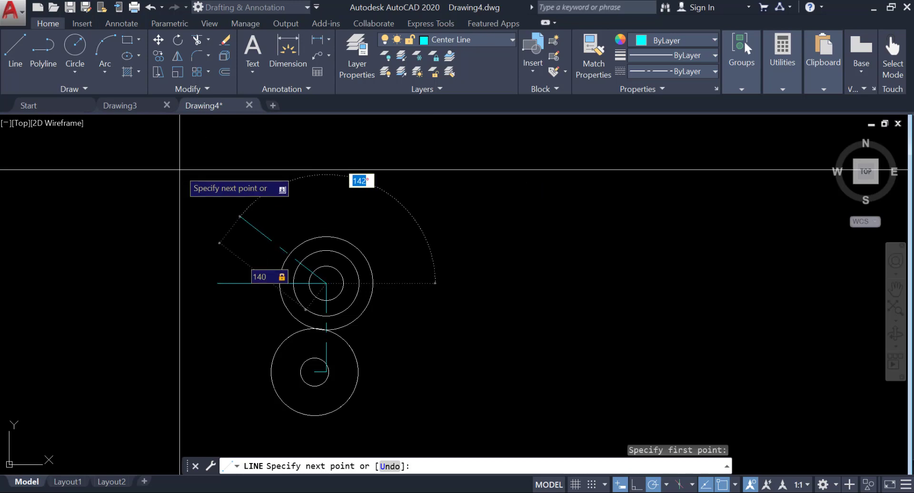
{"action": "type", "text": "138"}
{"action": "key", "text": "Return"}
{"action": "key", "text": "Return"}
Step: Draw a 150 mm center line from the upper circles' common center down to the right, 42° below horizontal, opposite the inclined line
{"action": "middle_click_drag", "start_coordinate": [214, 198], "coordinate": [200, 222]}
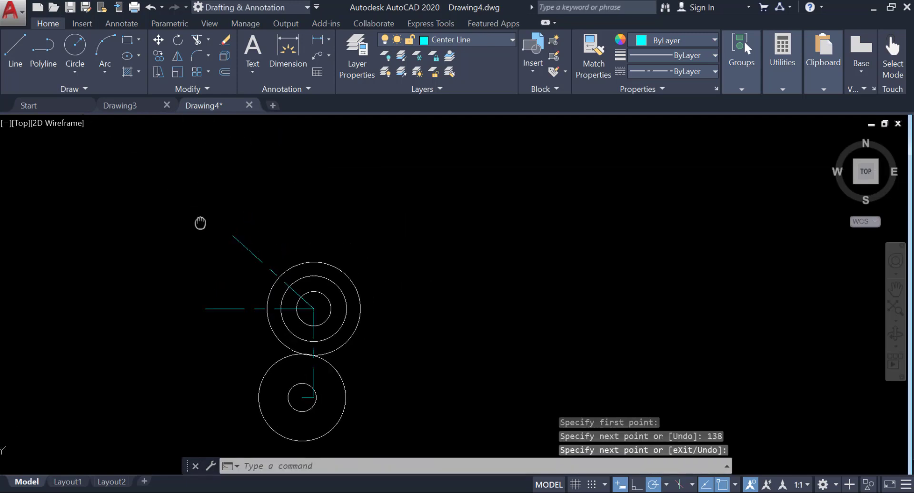
{"action": "left_click", "coordinate": [15, 50]}
{"action": "middle_click_drag", "start_coordinate": [281, 320], "coordinate": [190, 254]}
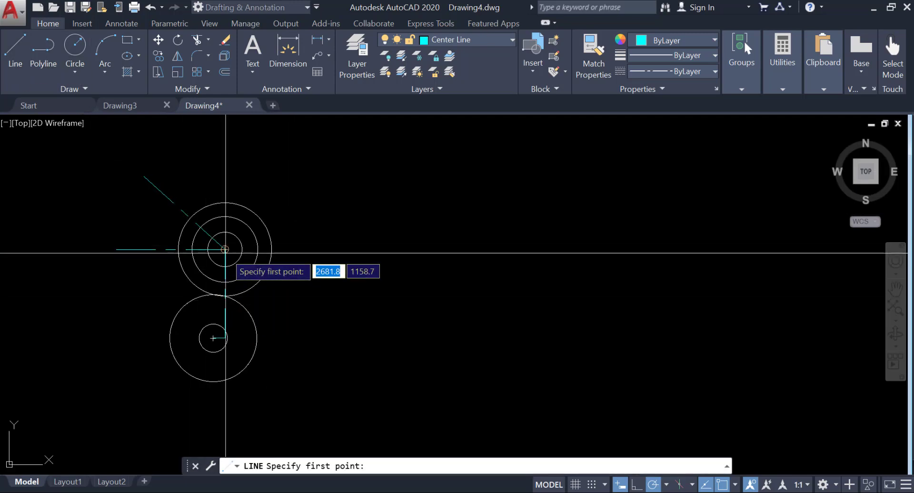
{"action": "left_click", "coordinate": [226, 251]}
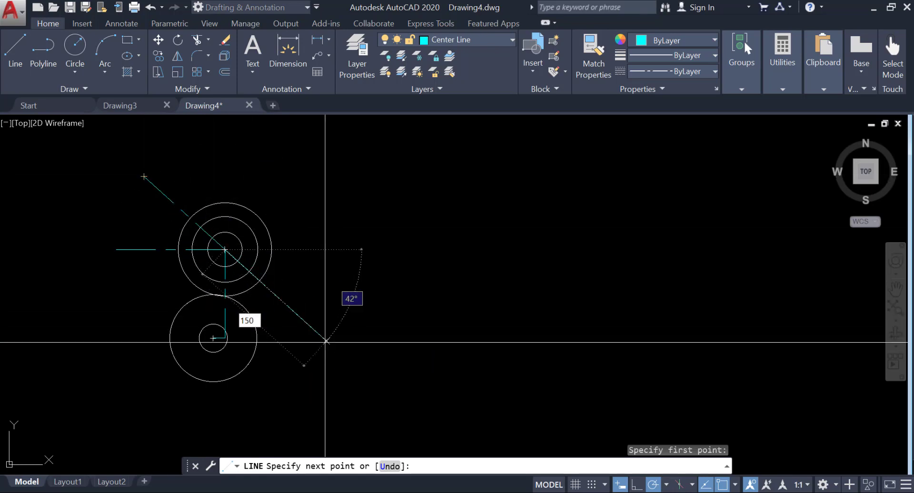
{"action": "key", "text": "Return"}
{"action": "key", "text": "Return"}
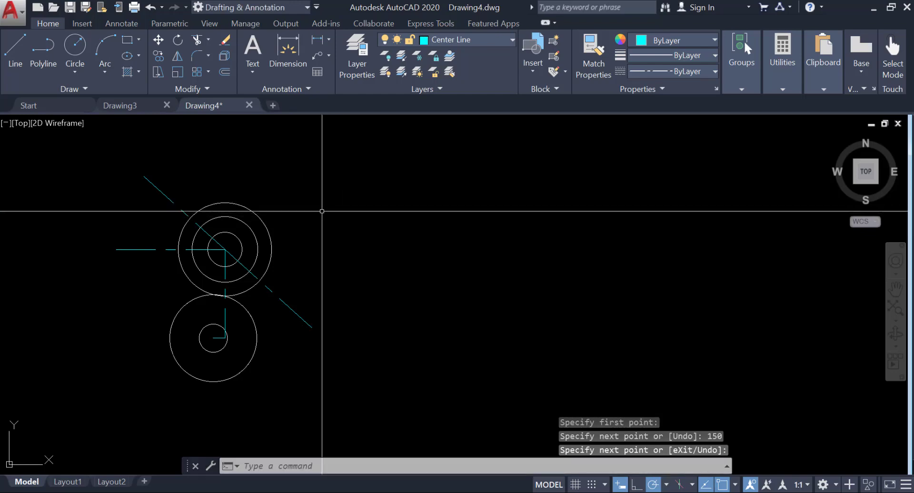
Step: Make layer 0 current and draw a 140 mm radius circle around the upper circles' center, through the inclined line's upper-left end
{"action": "mouse_move", "coordinate": [351, 241]}
{"action": "middle_mouse_down"}
{"action": "mouse_move", "coordinate": [393, 267]}
{"action": "mouse_move", "coordinate": [431, 259]}
{"action": "middle_mouse_up"}
{"action": "middle_click_drag", "start_coordinate": [399, 224], "coordinate": [444, 254]}
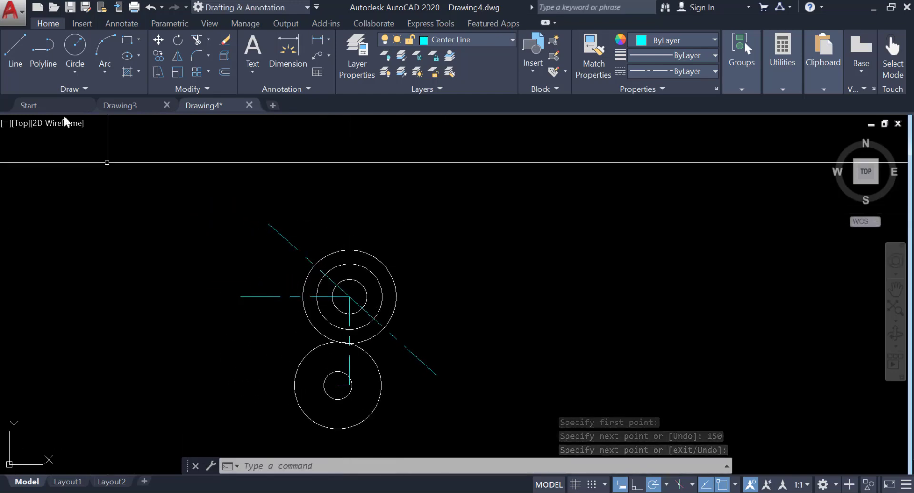
{"action": "left_click", "coordinate": [448, 40]}
{"action": "left_click", "coordinate": [450, 59]}
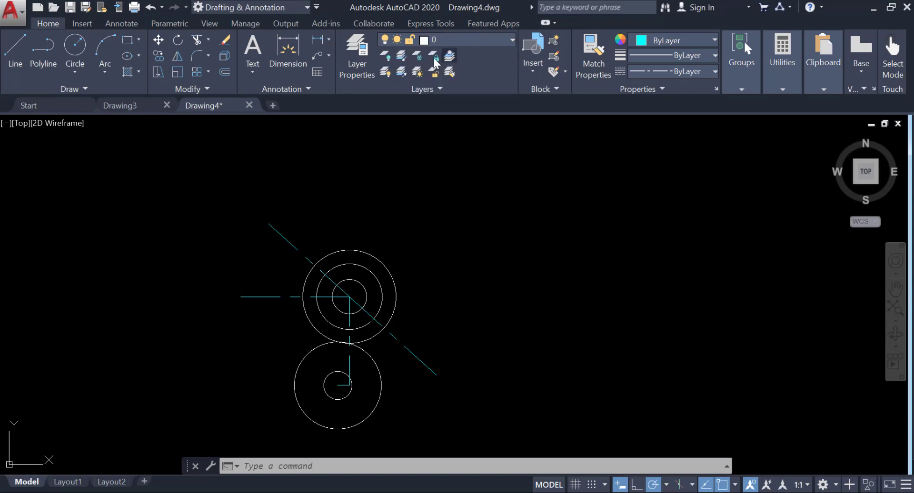
{"action": "left_click", "coordinate": [77, 55]}
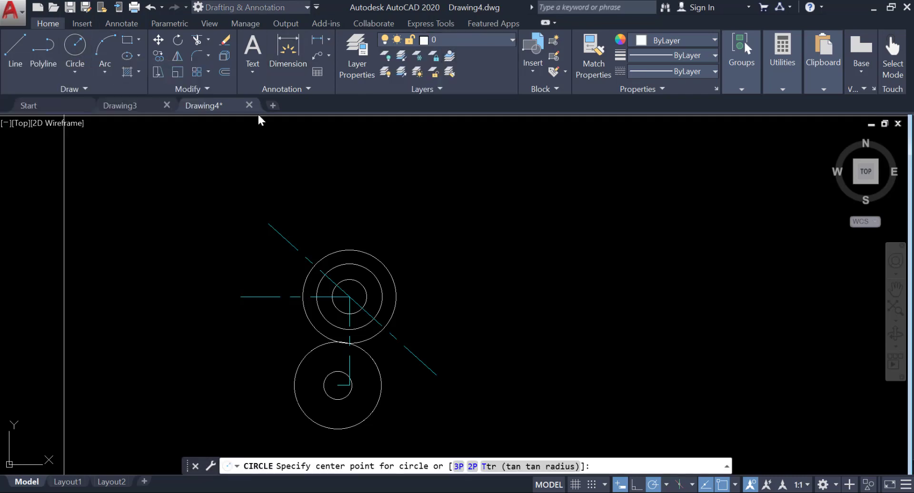
{"action": "left_click", "coordinate": [350, 296]}
{"action": "left_click", "coordinate": [269, 224]}
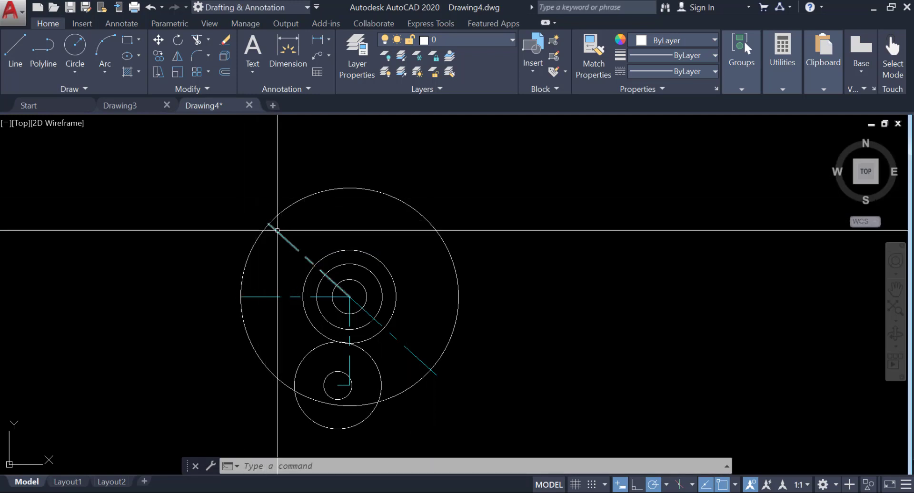
Step: Draw concentric circles of radius 15 mm and 30 mm centered on the upper-left end of the inclined center line
{"action": "left_click", "coordinate": [70, 60]}
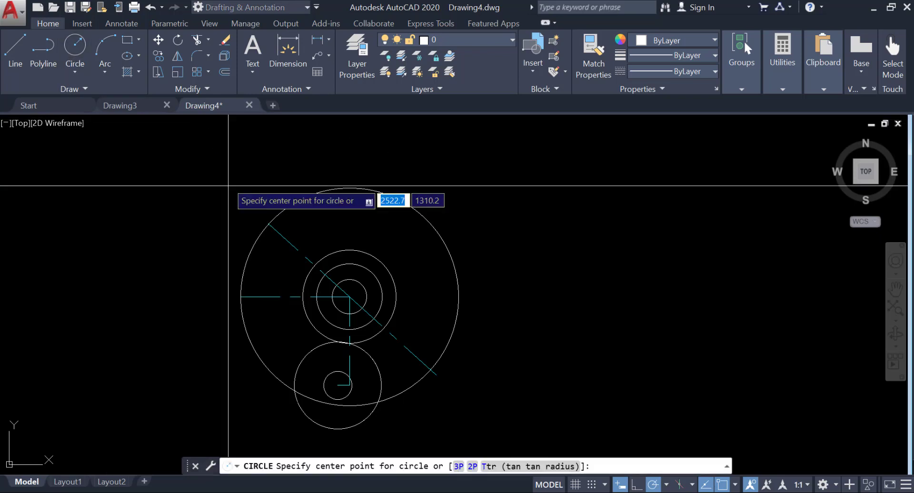
{"action": "left_click", "coordinate": [269, 224]}
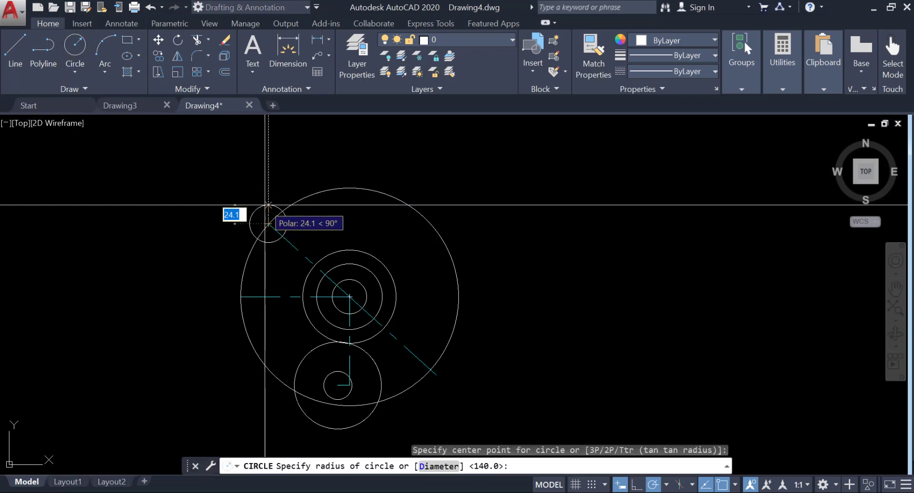
{"action": "key", "text": "Return"}
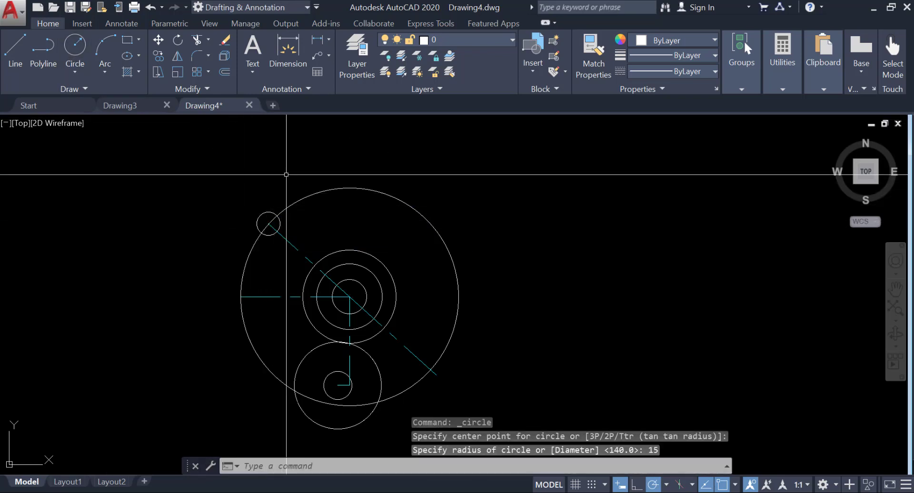
{"action": "key", "text": "Return"}
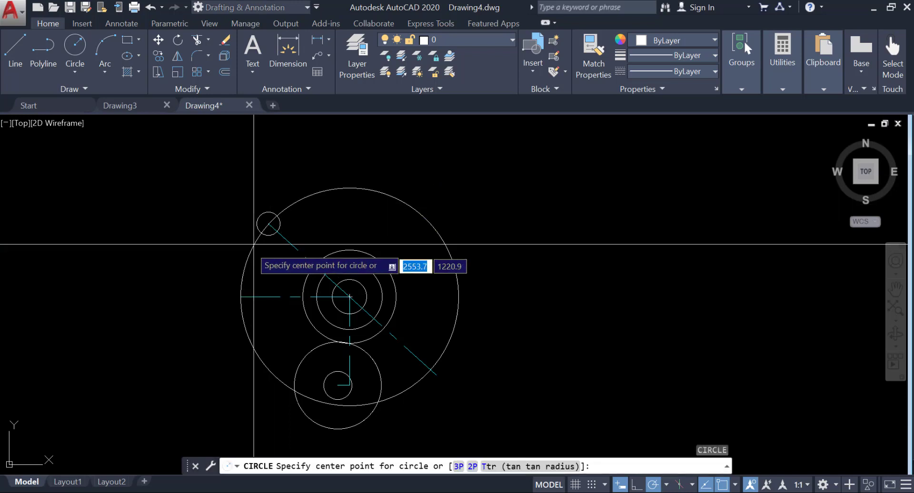
{"action": "left_click", "coordinate": [268, 223]}
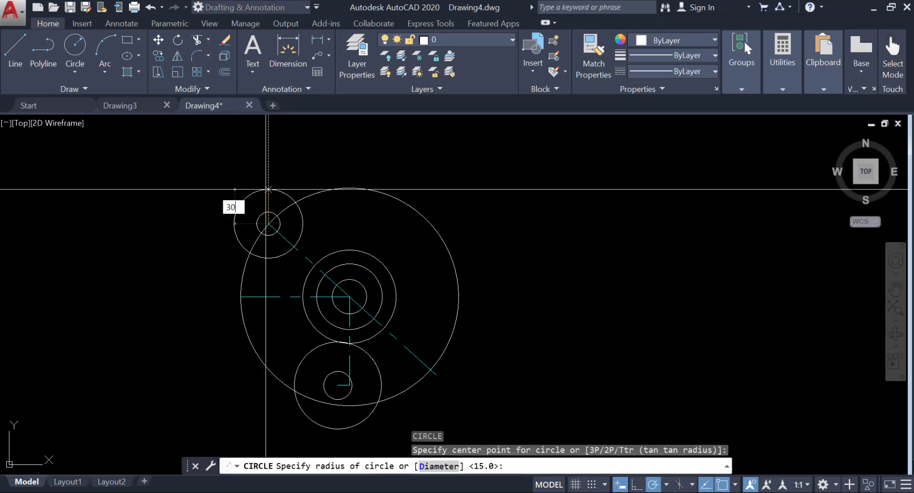
{"action": "key", "text": "Return"}
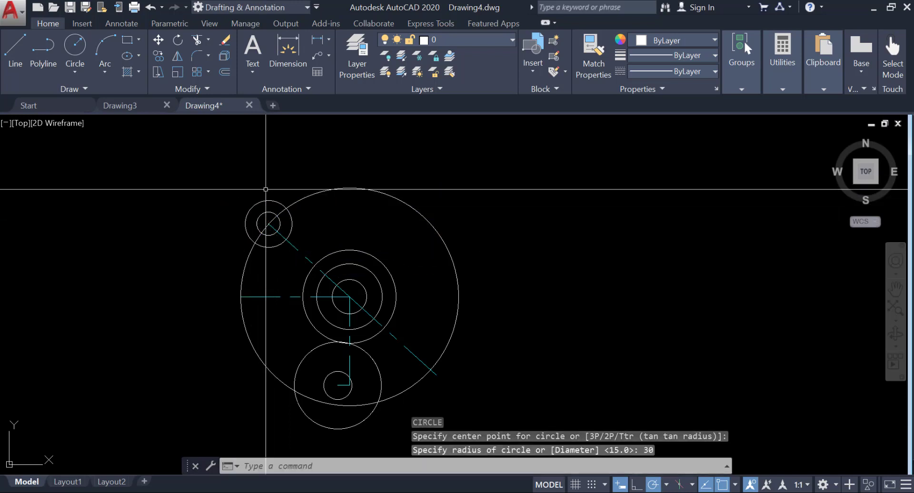
Step: Copy the two small concentric circles from the inclined center line's upper-left end to the left end of the horizontal center line
{"action": "left_click", "coordinate": [157, 60]}
{"action": "left_click", "coordinate": [273, 199]}
{"action": "left_click", "coordinate": [261, 213]}
{"action": "key", "text": "Return"}
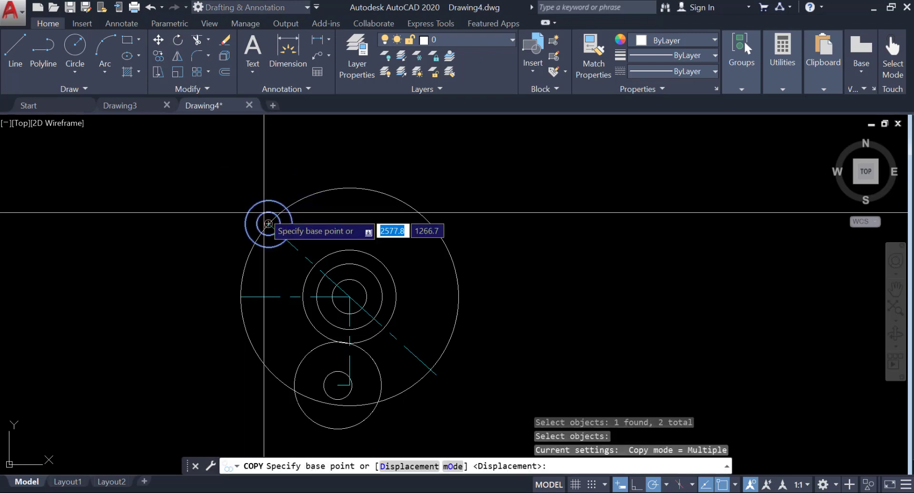
{"action": "left_click", "coordinate": [268, 224]}
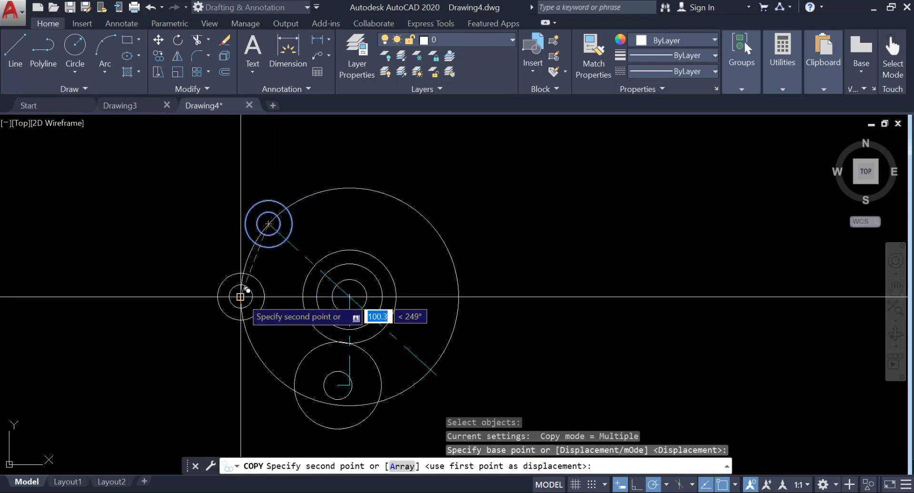
{"action": "scroll", "coordinate": [229, 307], "scroll_direction": "up", "scroll_amount": 5}
{"action": "left_click", "coordinate": [225, 295]}
{"action": "scroll", "coordinate": [302, 210], "scroll_direction": "down", "scroll_amount": 5}
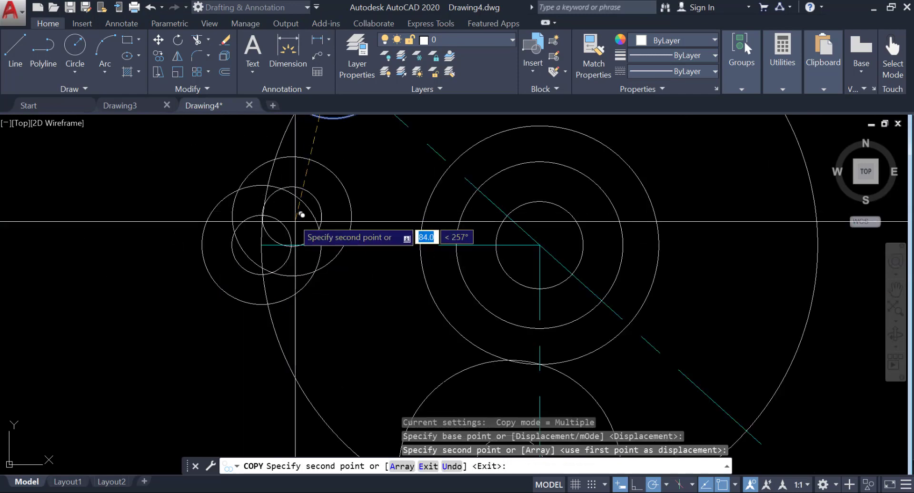
{"action": "key", "text": "Return"}
{"action": "middle_click_drag", "start_coordinate": [305, 220], "coordinate": [187, 282]}
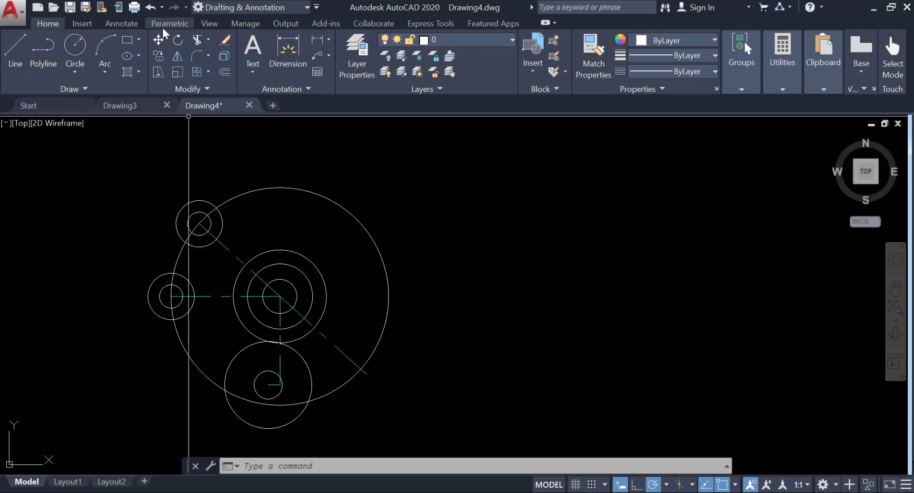
Step: Offset the 140 mm radius circle outward by 30 mm
{"action": "type", "text": "O"}
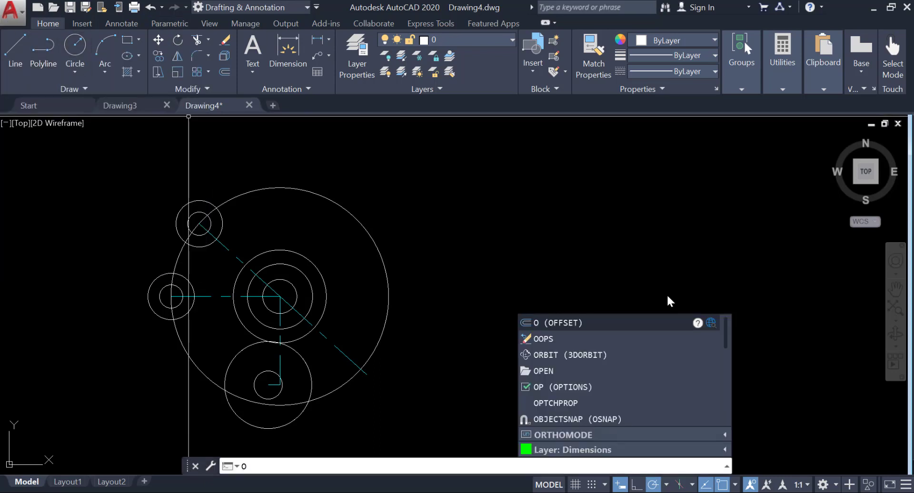
{"action": "key", "text": "Return"}
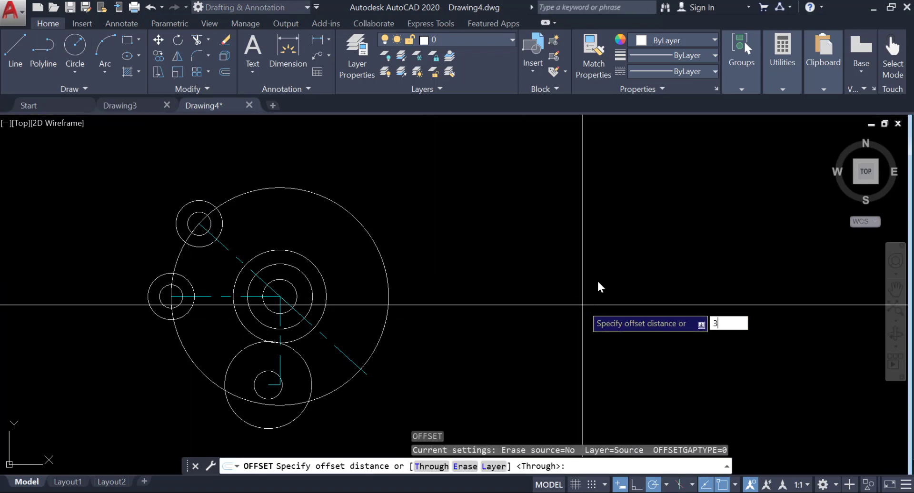
{"action": "type", "text": "30"}
{"action": "key", "text": "Return"}
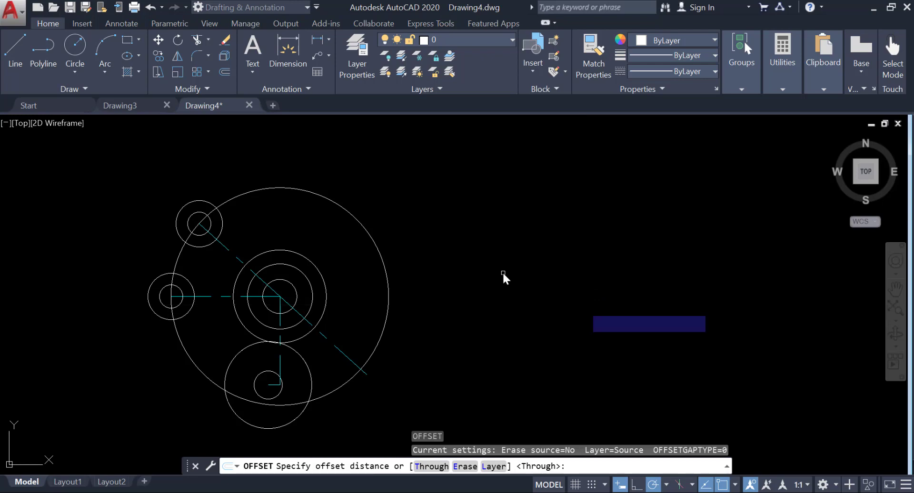
{"action": "left_click", "coordinate": [185, 247]}
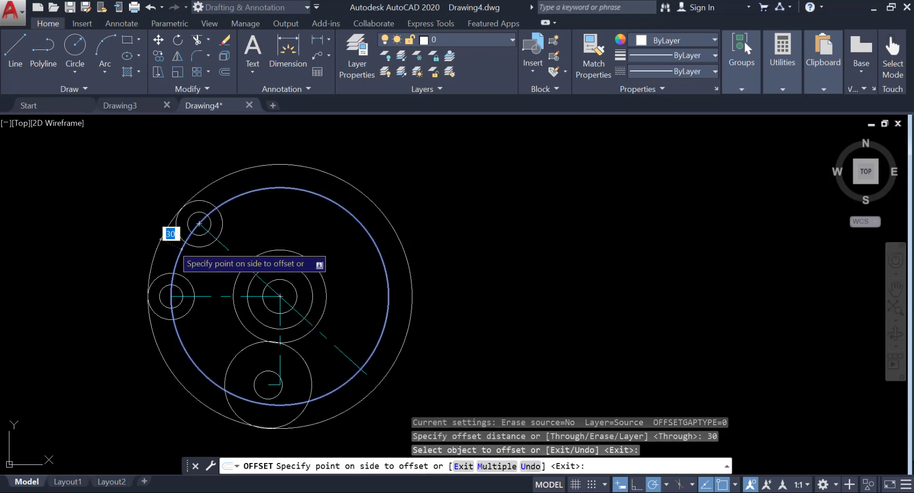
{"action": "left_click", "coordinate": [169, 230]}
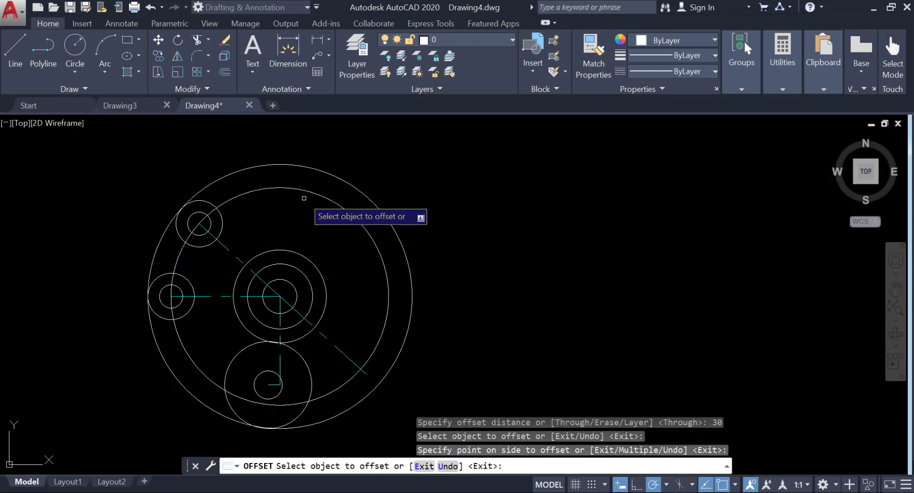
{"action": "key", "text": "Return"}
{"action": "key", "text": "Escape"}
{"action": "key", "text": "Escape"}
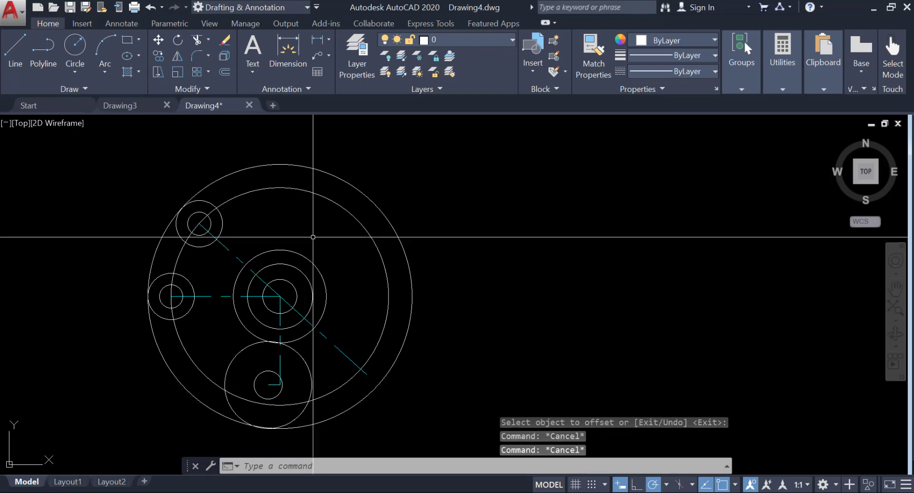
Step: Offset the 140 mm radius circle by 15 mm both inward and outward
{"action": "key", "text": "Return"}
{"action": "key", "text": "Return"}
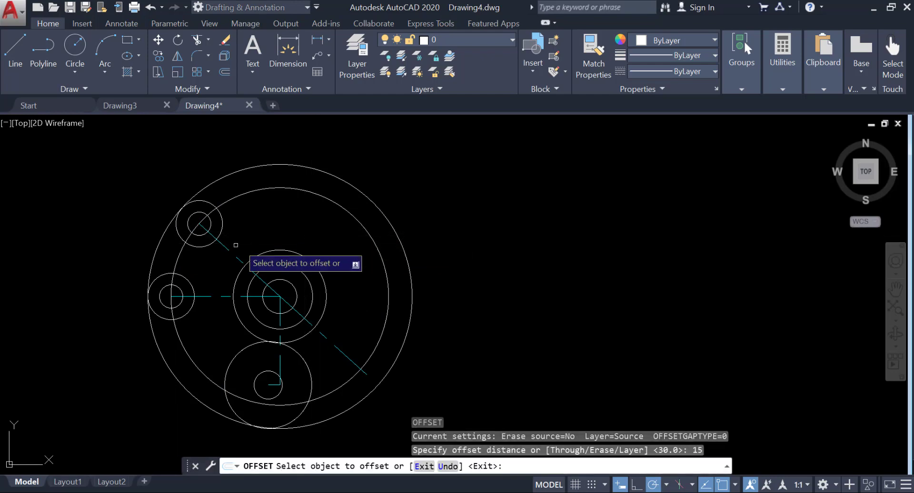
{"action": "left_click", "coordinate": [177, 267]}
{"action": "left_click", "coordinate": [209, 244]}
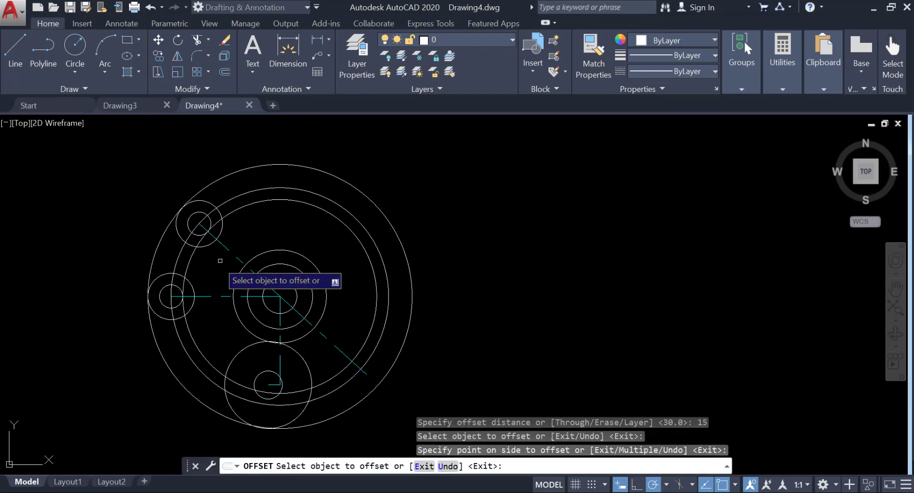
{"action": "left_click", "coordinate": [180, 235]}
{"action": "left_click", "coordinate": [141, 243]}
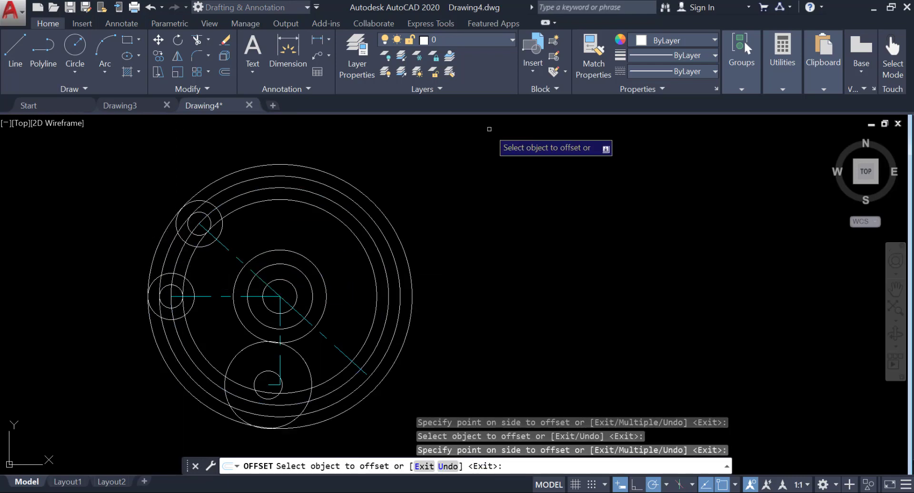
{"action": "key", "text": "Escape"}
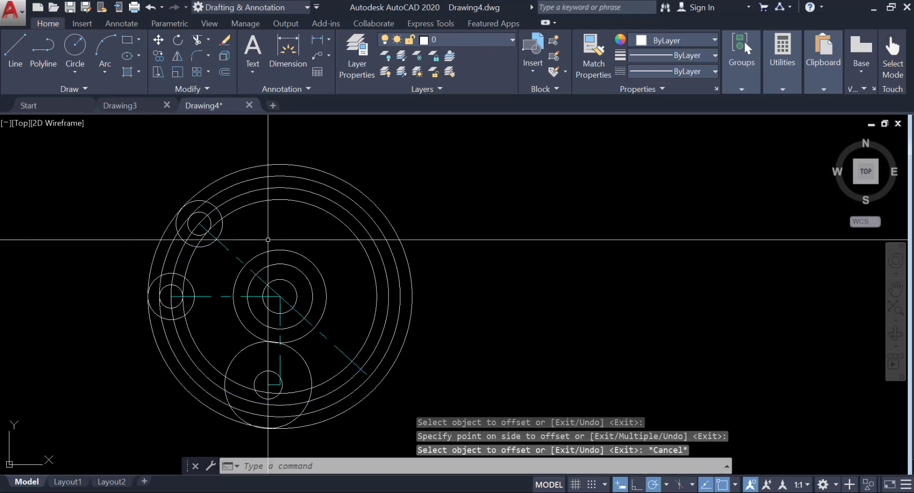
Step: Move the 140 mm radius circle onto the center line layer
{"action": "left_click", "coordinate": [286, 190]}
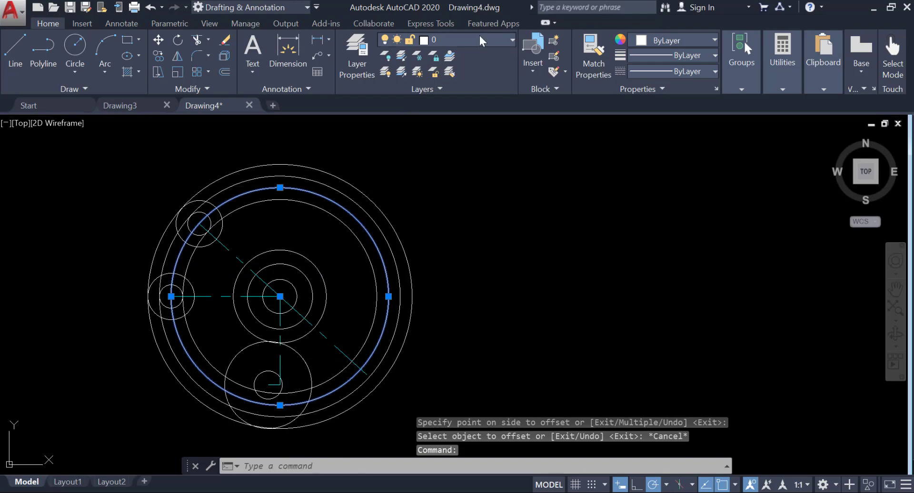
{"action": "left_click", "coordinate": [479, 39]}
{"action": "left_click", "coordinate": [452, 73]}
{"action": "key", "text": "Escape"}
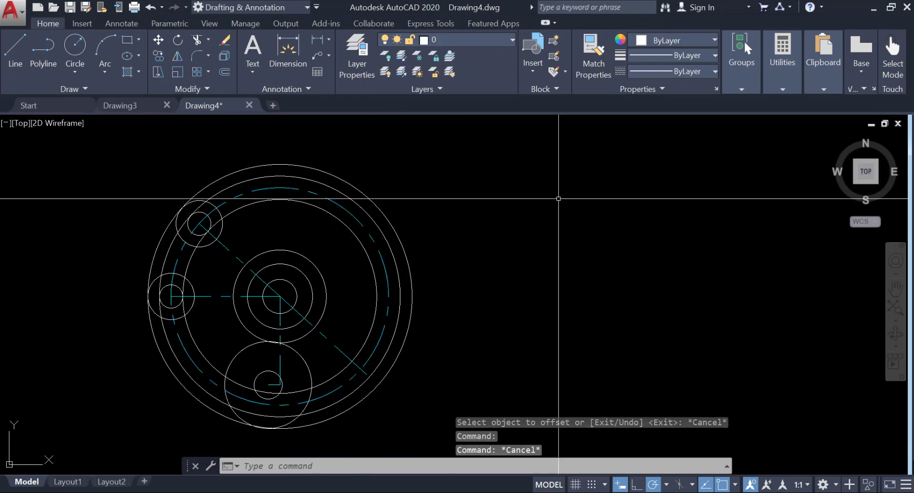
{"action": "middle_click_drag", "start_coordinate": [431, 246], "coordinate": [470, 223]}
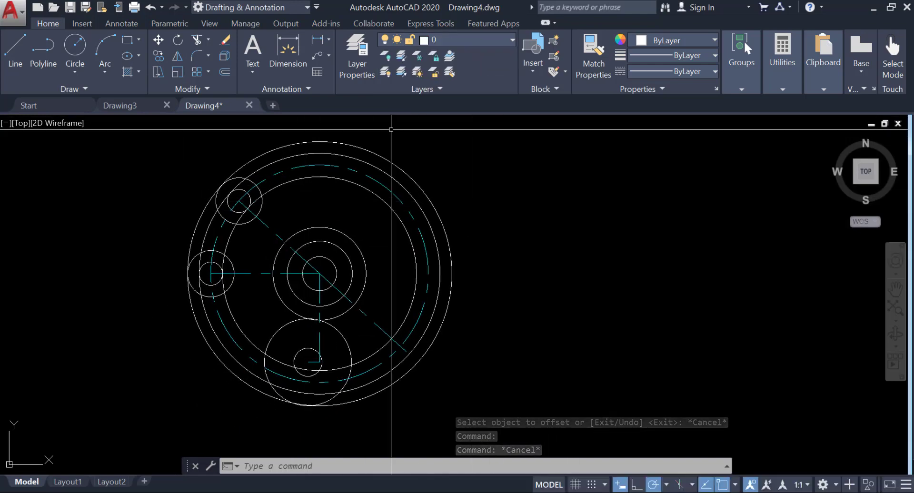
Step: Draw a 56 mm radius circle tangent to the upper-left 30 mm circle and the outermost of the central concentric circles, using Tan, Tan, Radius
{"action": "left_click", "coordinate": [75, 46]}
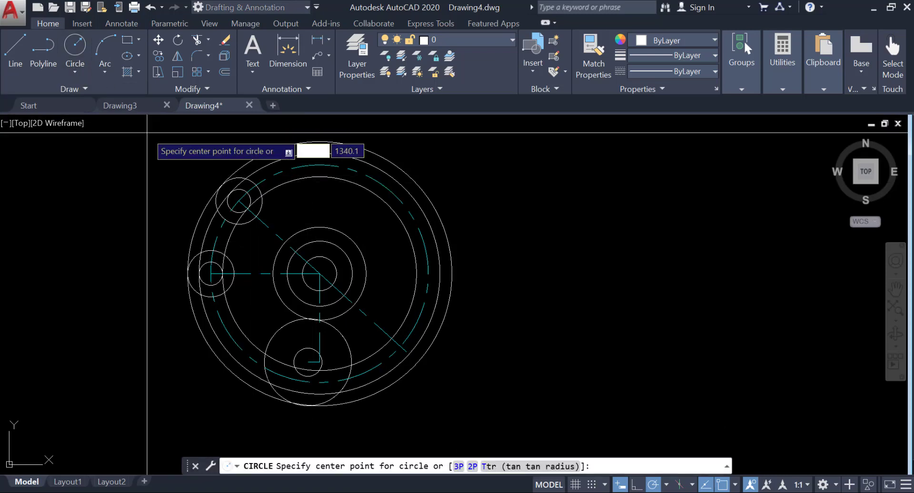
{"action": "left_click", "coordinate": [75, 71]}
{"action": "left_click", "coordinate": [54, 210]}
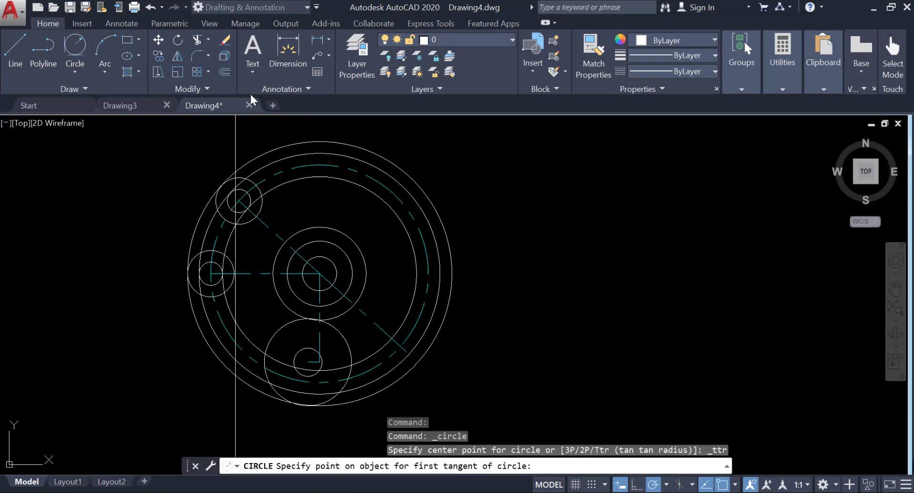
{"action": "left_click", "coordinate": [262, 204]}
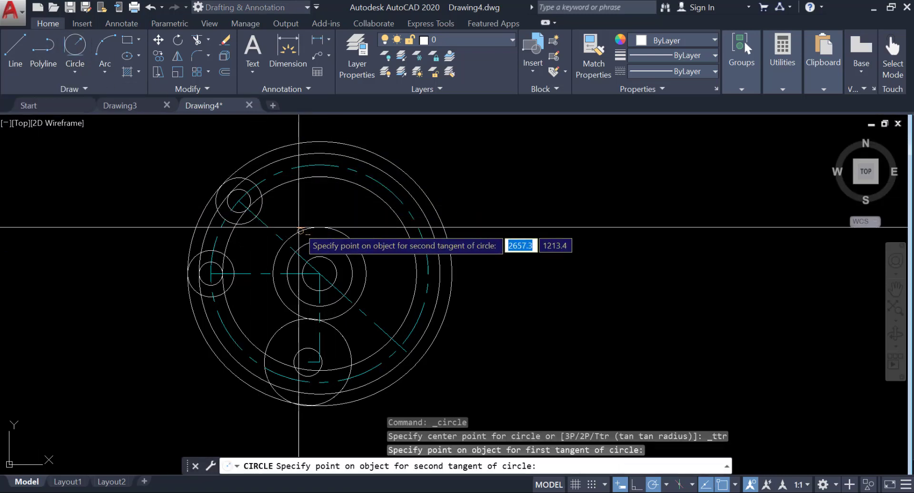
{"action": "left_click", "coordinate": [300, 231]}
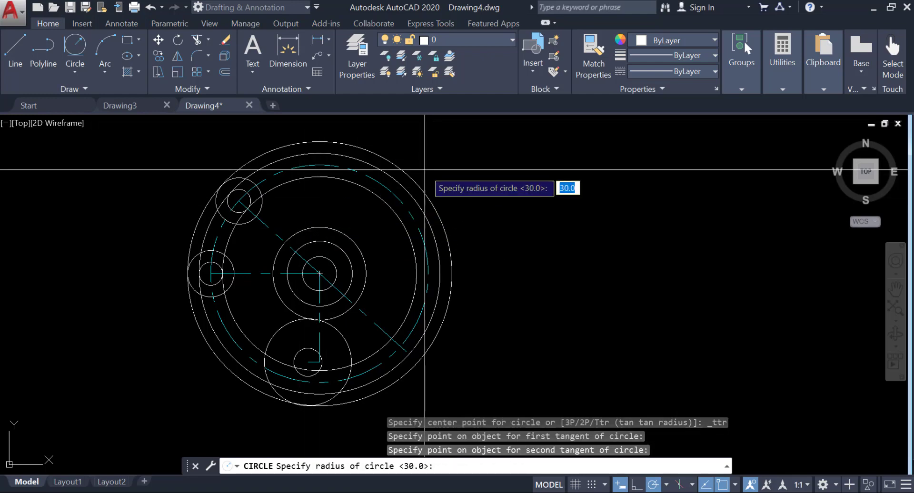
{"action": "type", "text": "56"}
{"action": "key", "text": "Return"}
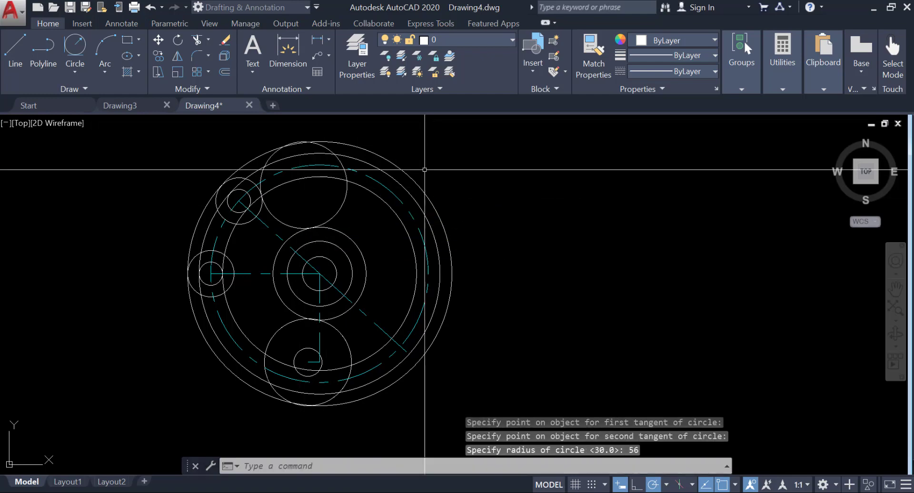
Step: Try to draw a 30 mm radius circle tangent to the left 30 mm circle and the large lower circle
{"action": "left_click", "coordinate": [76, 45]}
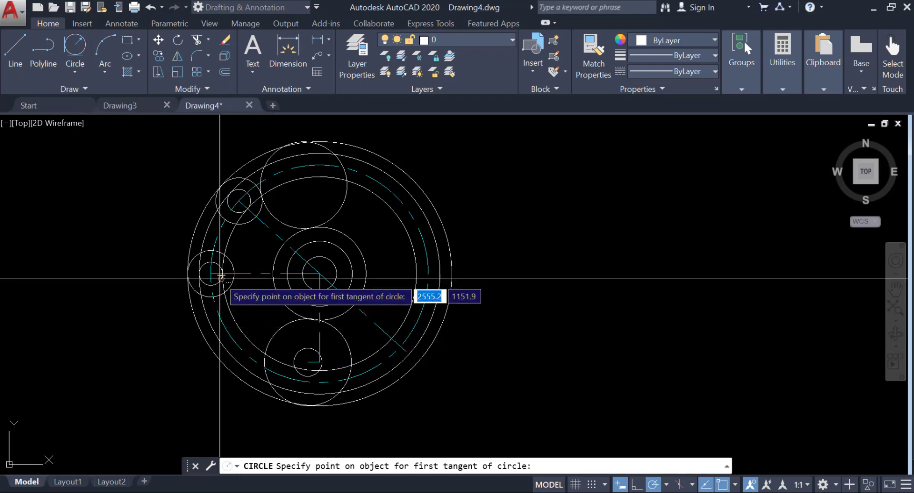
{"action": "scroll", "coordinate": [239, 261], "scroll_direction": "up", "scroll_amount": 4}
{"action": "left_click", "coordinate": [219, 300]}
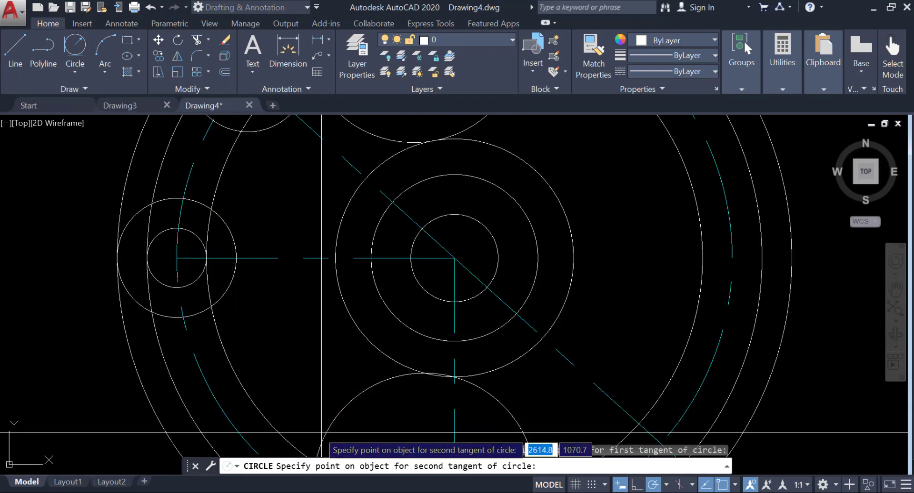
{"action": "left_click", "coordinate": [324, 418]}
{"action": "scroll", "coordinate": [336, 365], "scroll_direction": "down", "scroll_amount": 6}
{"action": "type", "text": "3"}
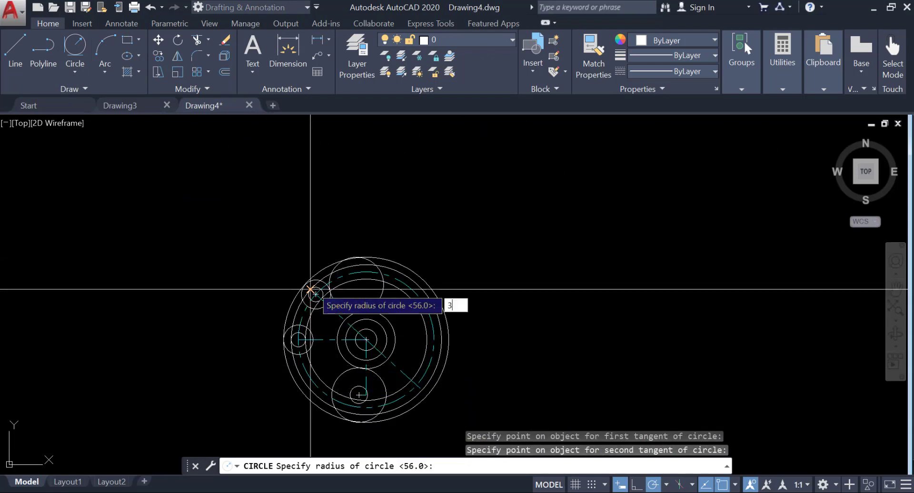
{"action": "type", "text": "0"}
{"action": "key", "text": "Return"}
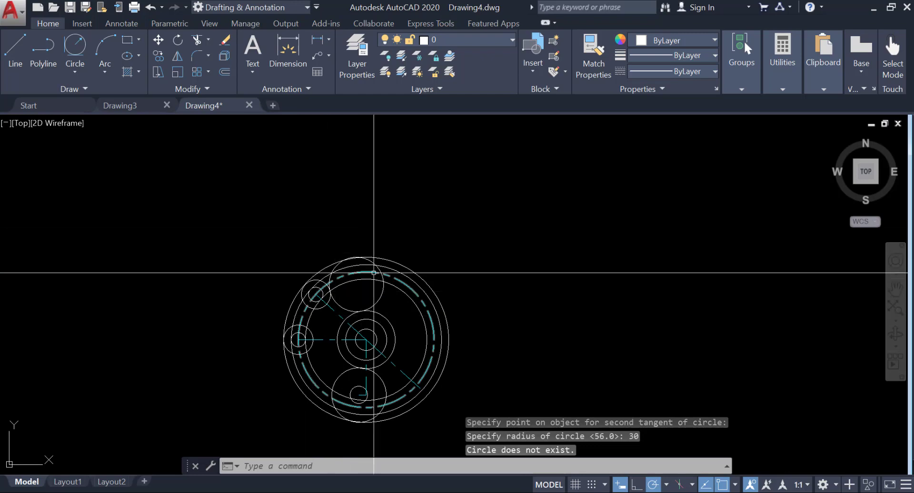
{"action": "key", "text": "ctrl+z"}
Step: Try a 60 mm radius circle tangent to the left 30 mm circle and the upper side of the large lower circle, then undo it
{"action": "middle_click_drag", "start_coordinate": [259, 297], "coordinate": [290, 312]}
{"action": "left_click", "coordinate": [84, 49]}
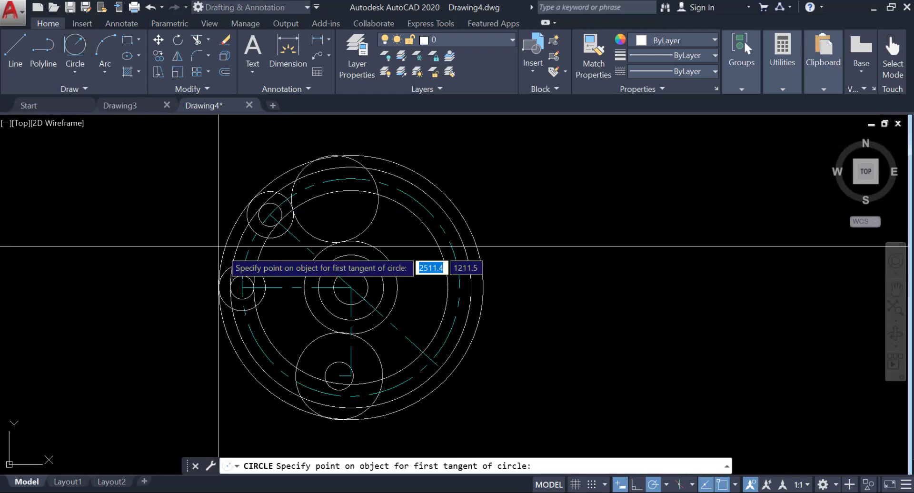
{"action": "scroll", "coordinate": [218, 246], "scroll_direction": "up", "scroll_amount": 5}
{"action": "left_click", "coordinate": [153, 212]}
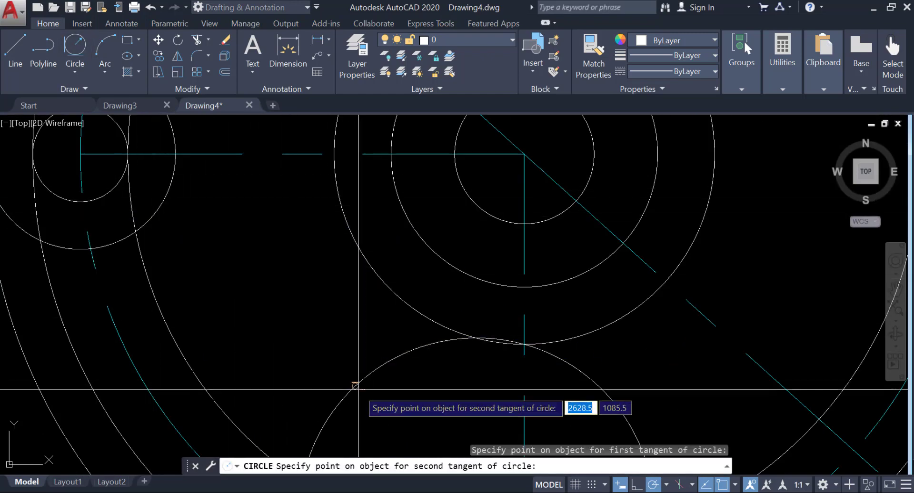
{"action": "left_click", "coordinate": [347, 392]}
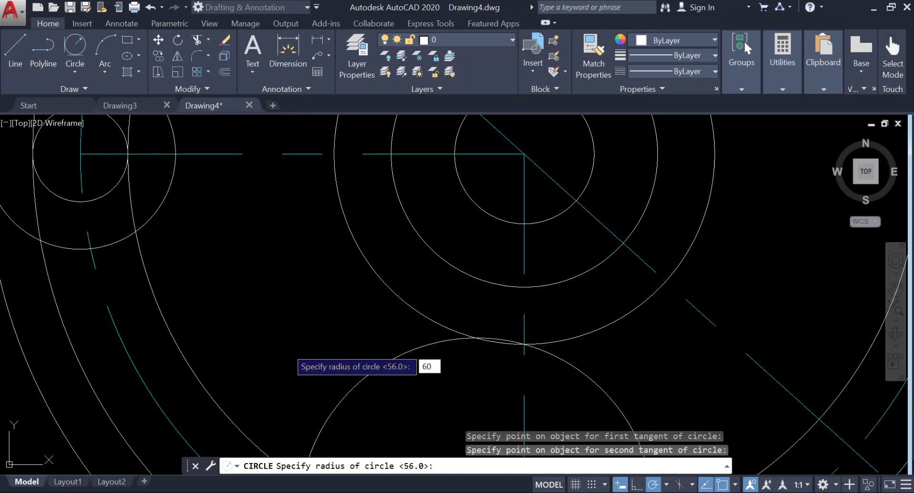
{"action": "key", "text": "Return"}
{"action": "scroll", "coordinate": [312, 304], "scroll_direction": "down", "scroll_amount": 3}
{"action": "key", "text": "ctrl+z"}
{"action": "key", "text": "ctrl+z"}
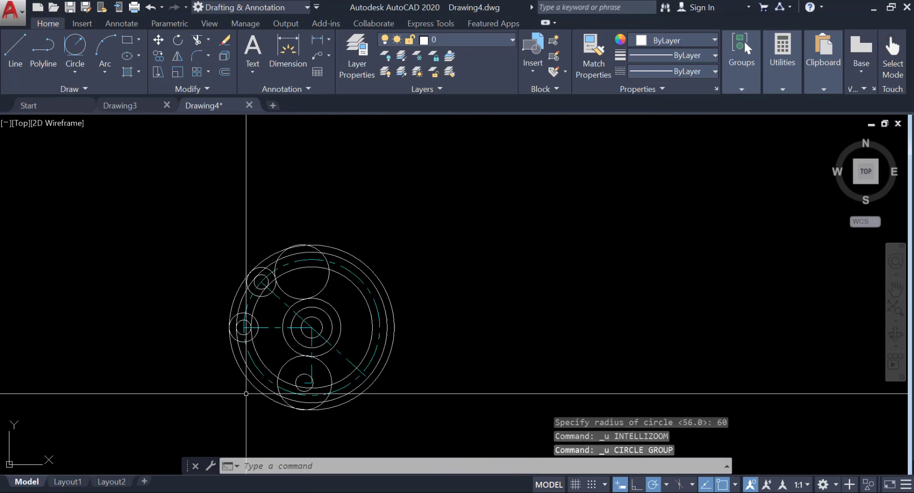
Step: Draw a 60 mm radius circle tangent to the lower-left sides of the large lower circle and the left 30 mm circle
{"action": "scroll", "coordinate": [263, 339], "scroll_direction": "up", "scroll_amount": 5}
{"action": "left_click", "coordinate": [78, 45]}
{"action": "middle_click_drag", "start_coordinate": [290, 365], "coordinate": [384, 239]}
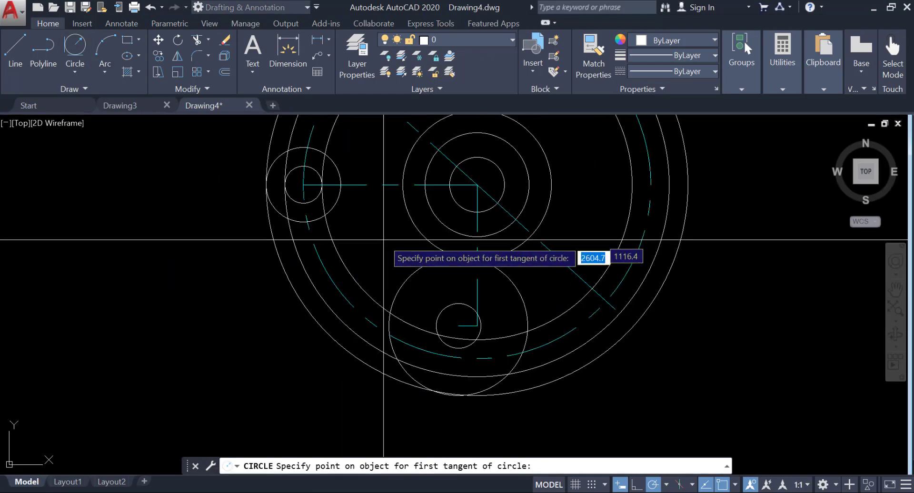
{"action": "left_click", "coordinate": [396, 347]}
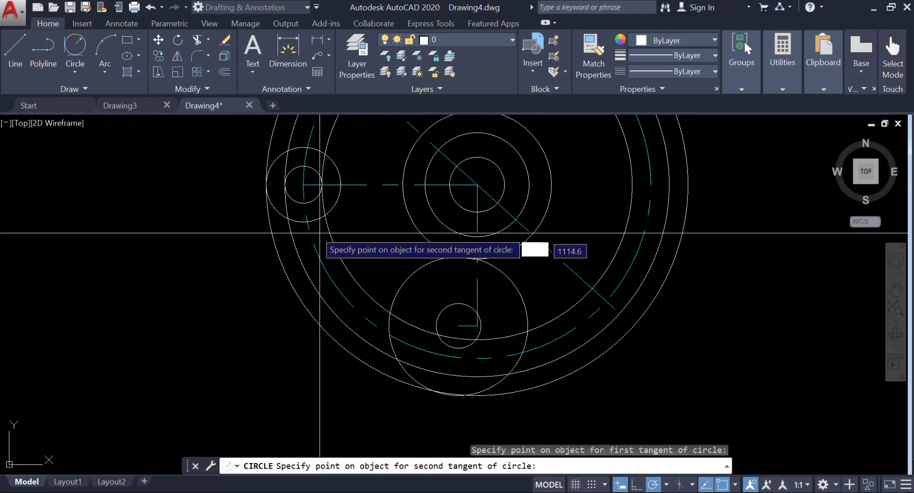
{"action": "left_click", "coordinate": [276, 210]}
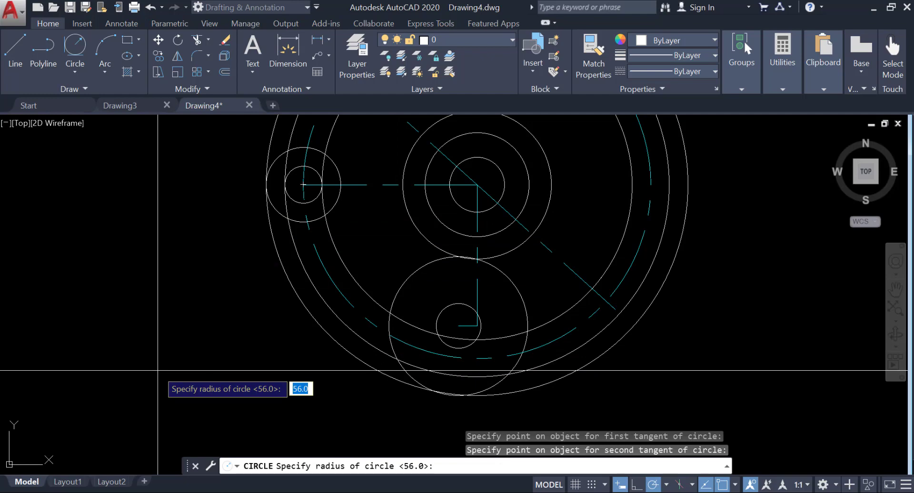
{"action": "type", "text": "60"}
{"action": "key", "text": "Return"}
{"action": "scroll", "coordinate": [260, 299], "scroll_direction": "down", "scroll_amount": 5}
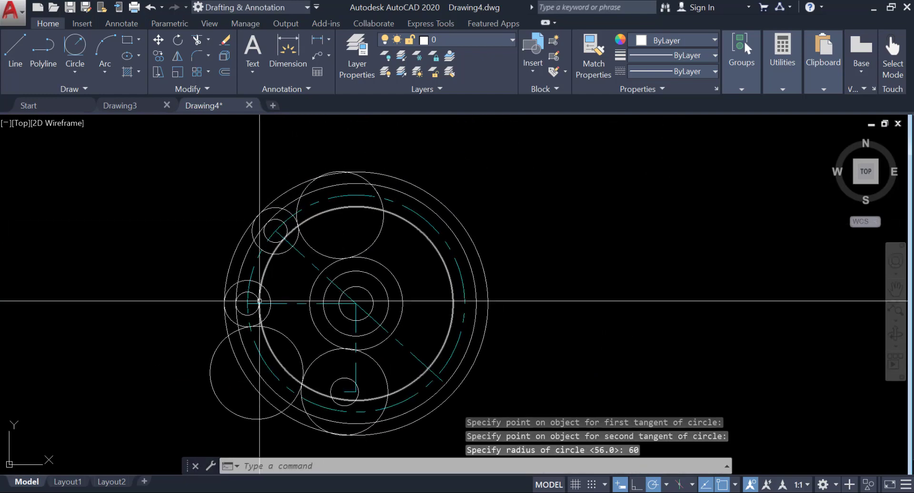
Step: Trim the unneeded side of the 56 mm circle and the large concentric arcs between it and the upper-left 30 mm circle
{"action": "key", "text": "Return"}
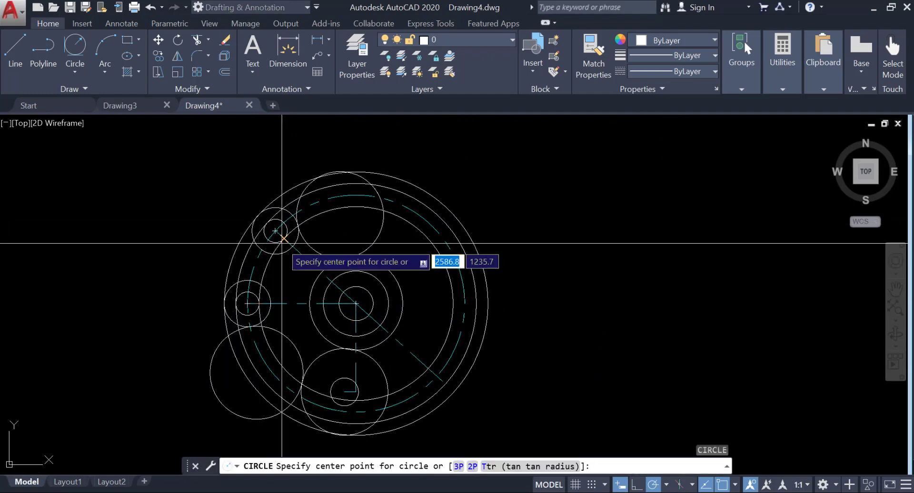
{"action": "key", "text": "Escape"}
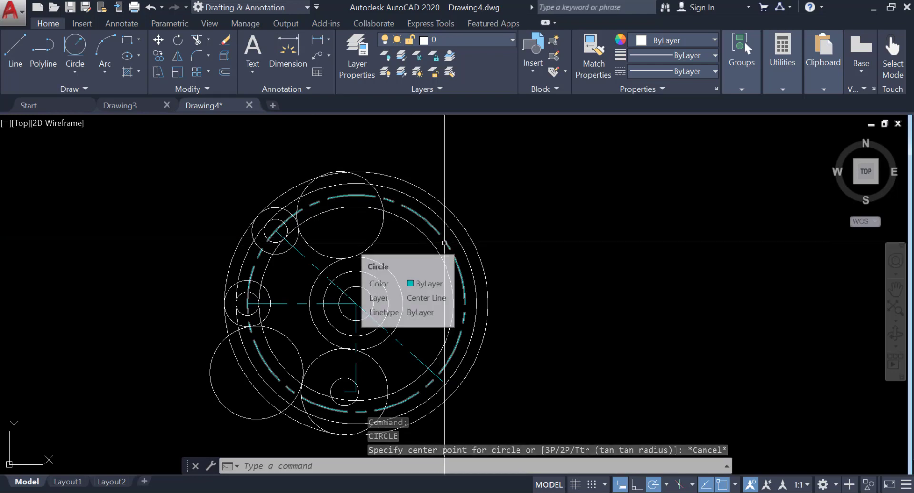
{"action": "type", "text": "TR"}
{"action": "key", "text": "Return"}
{"action": "scroll", "coordinate": [300, 205], "scroll_direction": "up", "scroll_amount": 2}
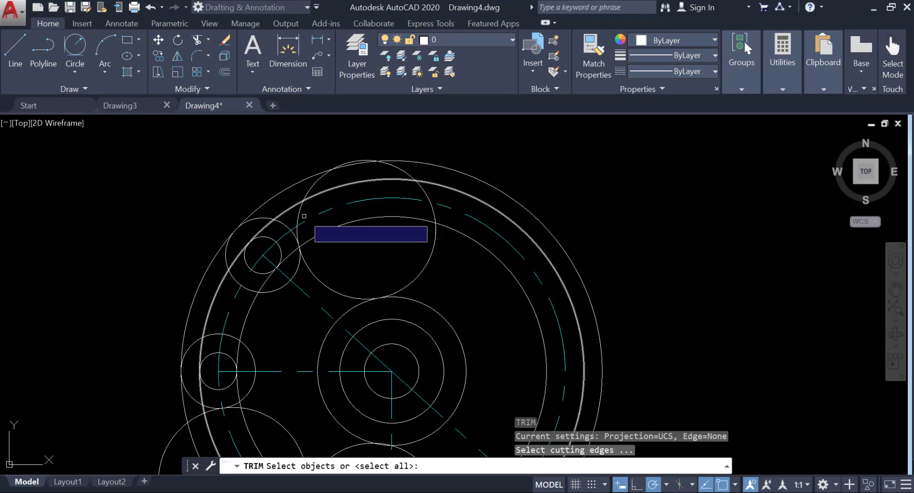
{"action": "key", "text": "Return"}
{"action": "scroll", "coordinate": [300, 226], "scroll_direction": "up", "scroll_amount": 4}
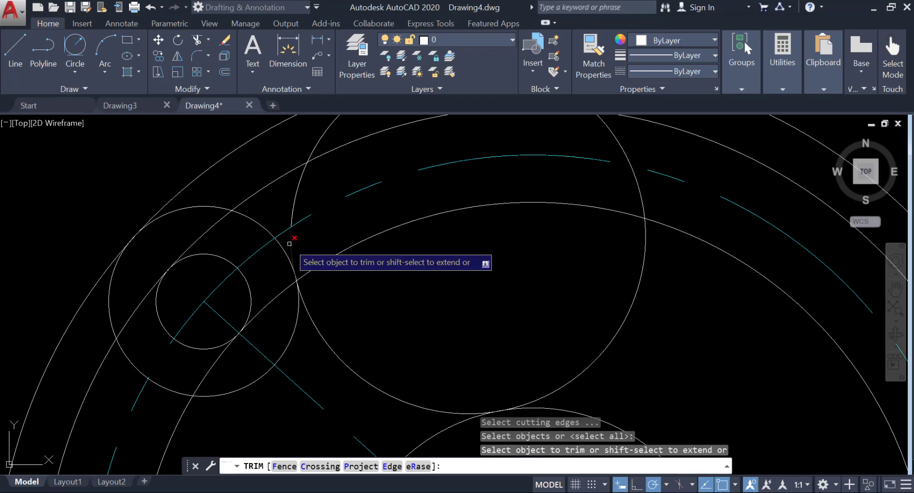
{"action": "scroll", "coordinate": [480, 300], "scroll_direction": "down", "scroll_amount": 2}
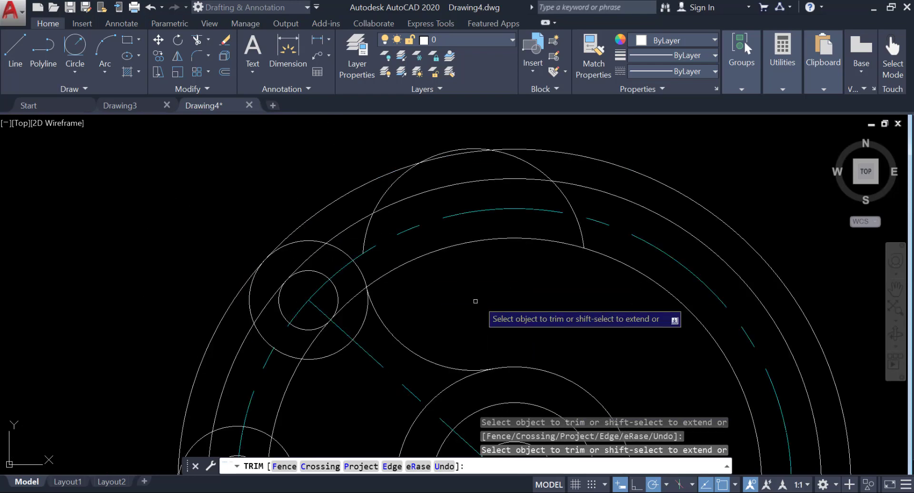
{"action": "left_click", "coordinate": [333, 233]}
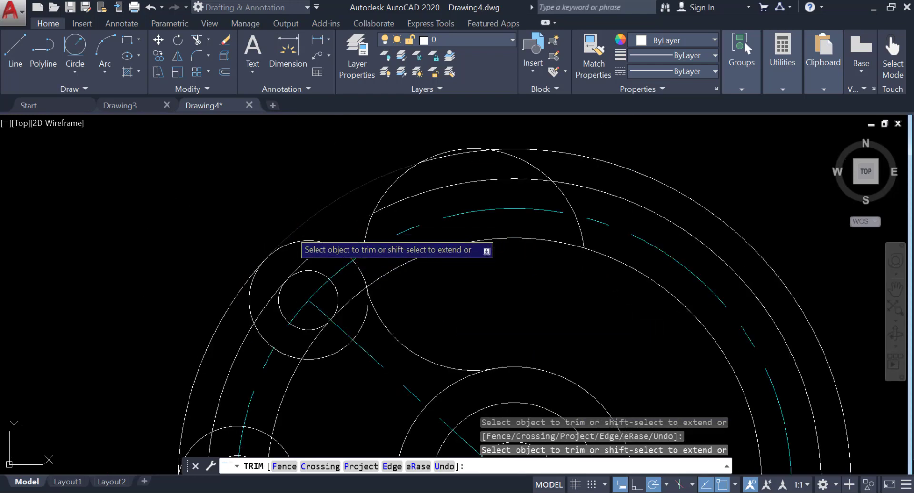
{"action": "left_click", "coordinate": [290, 232]}
{"action": "left_click", "coordinate": [360, 257]}
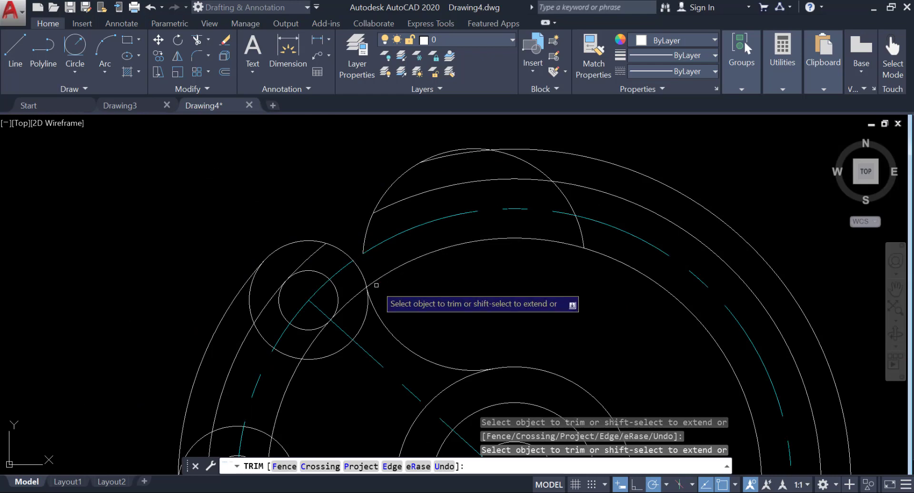
Step: Trim the large concentric arcs between the left 30 mm circle, the 60 mm tangent circle and the large lower circle
{"action": "scroll", "coordinate": [380, 279], "scroll_direction": "down", "scroll_amount": 5}
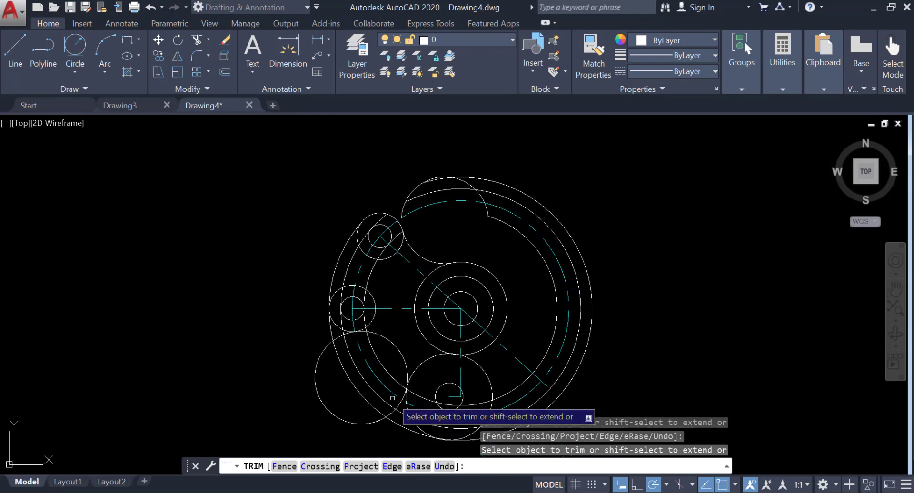
{"action": "scroll", "coordinate": [370, 271], "scroll_direction": "up", "scroll_amount": 6}
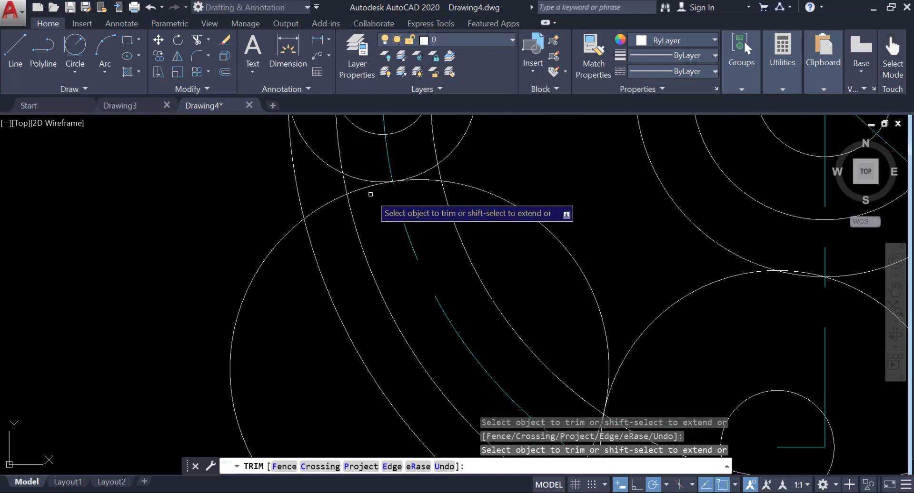
{"action": "left_click", "coordinate": [295, 176]}
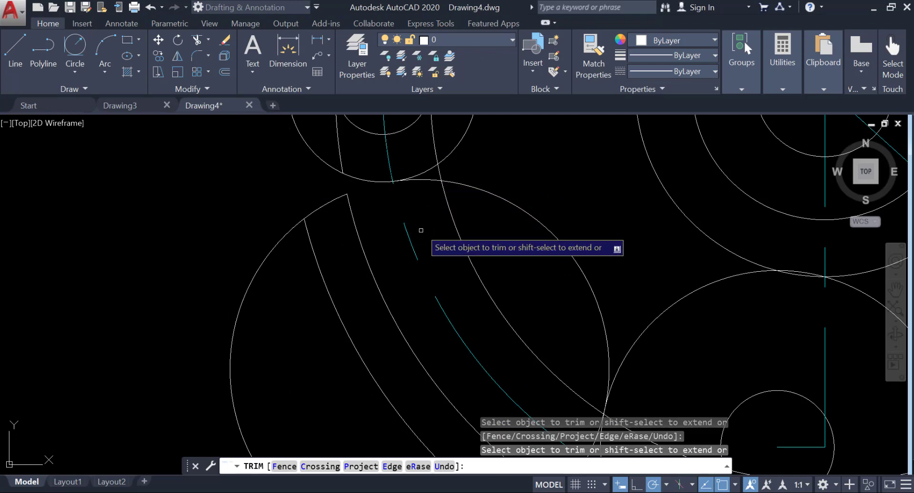
{"action": "left_click", "coordinate": [439, 170]}
{"action": "scroll", "coordinate": [465, 209], "scroll_direction": "down", "scroll_amount": 2}
{"action": "middle_click_drag", "start_coordinate": [464, 270], "coordinate": [385, 291]}
{"action": "middle_click_drag", "start_coordinate": [433, 396], "coordinate": [388, 318]}
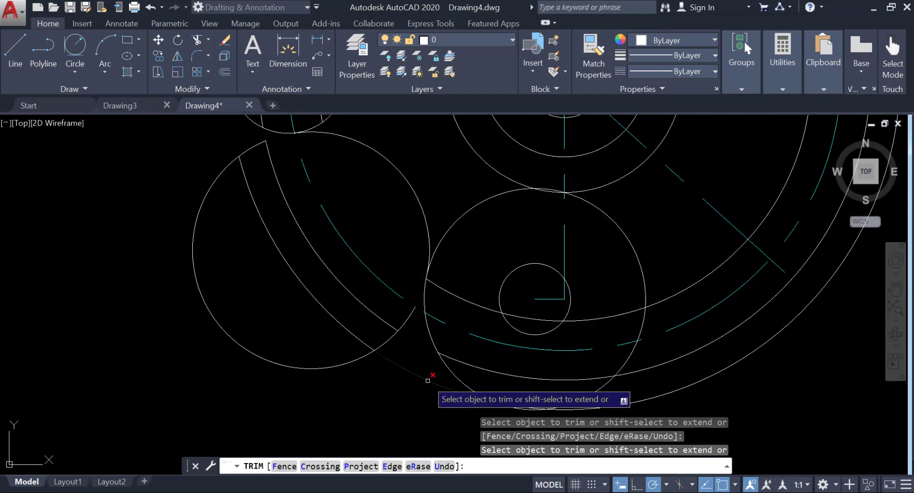
Step: Trim the overlapping circle and arc pieces at both ends of the curved slot, leaving the closed slot and its outer contour
{"action": "scroll", "coordinate": [409, 343], "scroll_direction": "down", "scroll_amount": 3}
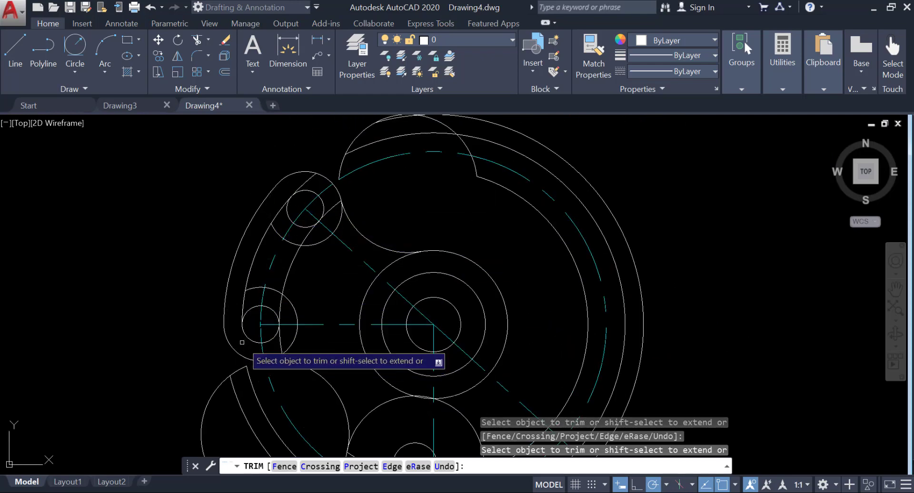
{"action": "left_click", "coordinate": [281, 339]}
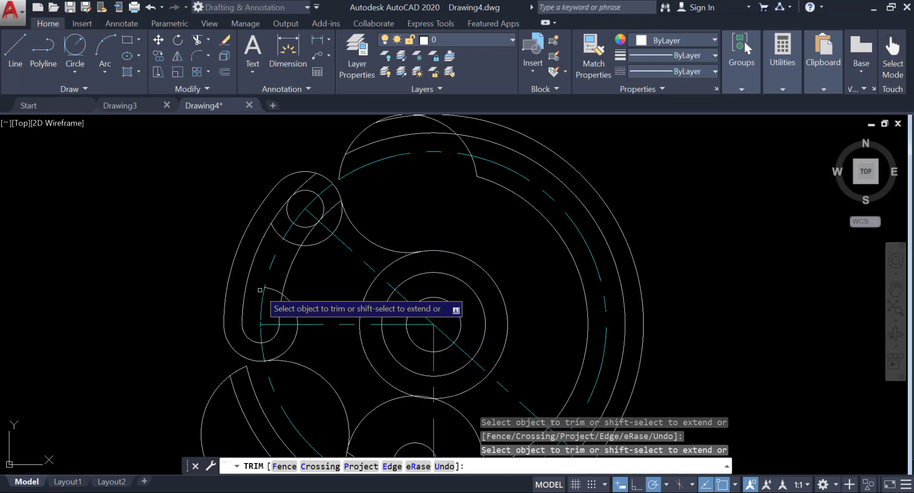
{"action": "left_click", "coordinate": [294, 245]}
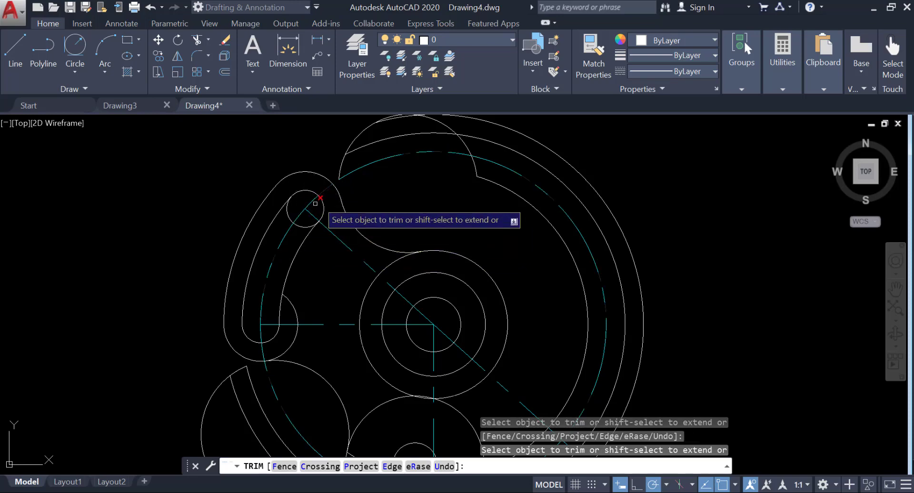
{"action": "left_click", "coordinate": [292, 217]}
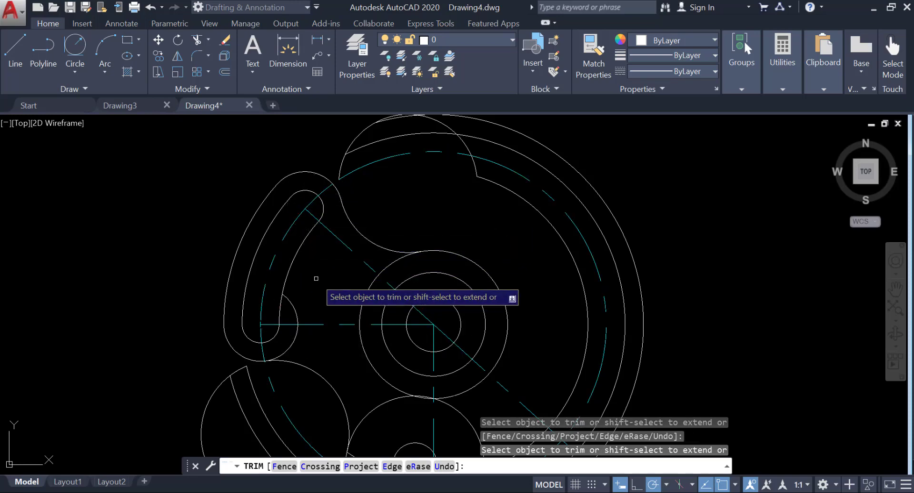
{"action": "left_click", "coordinate": [292, 304]}
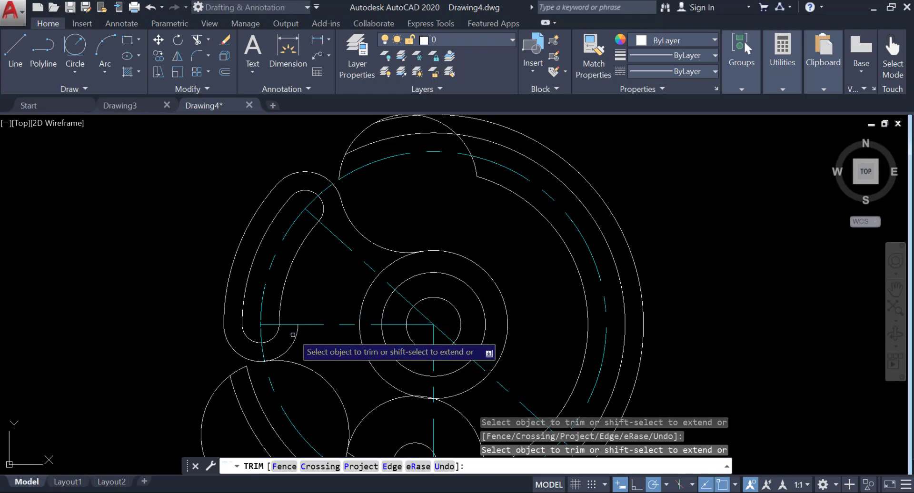
{"action": "left_click", "coordinate": [293, 339]}
{"action": "scroll", "coordinate": [293, 338], "scroll_direction": "down", "scroll_amount": 3}
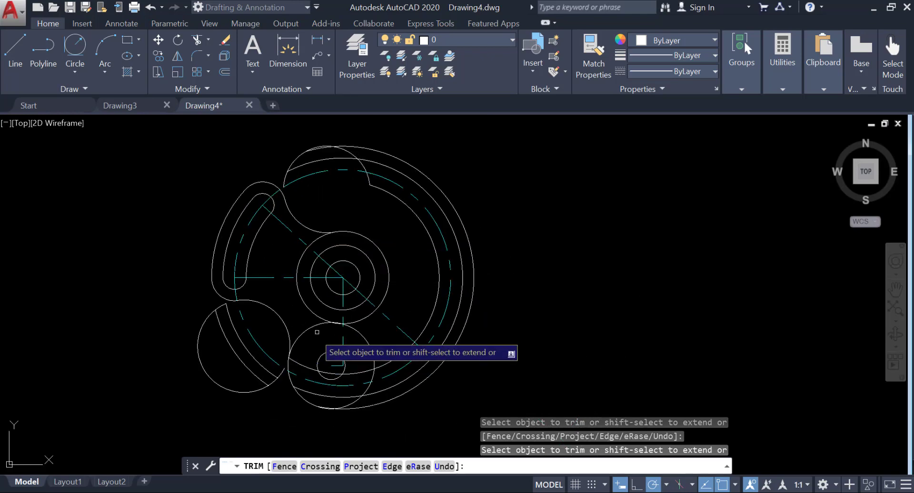
Step: Erase the leftover pieces of the tangent circles, the large concentric arcs and the large center line circle around the part
{"action": "key", "text": "Escape"}
{"action": "type", "text": "e"}
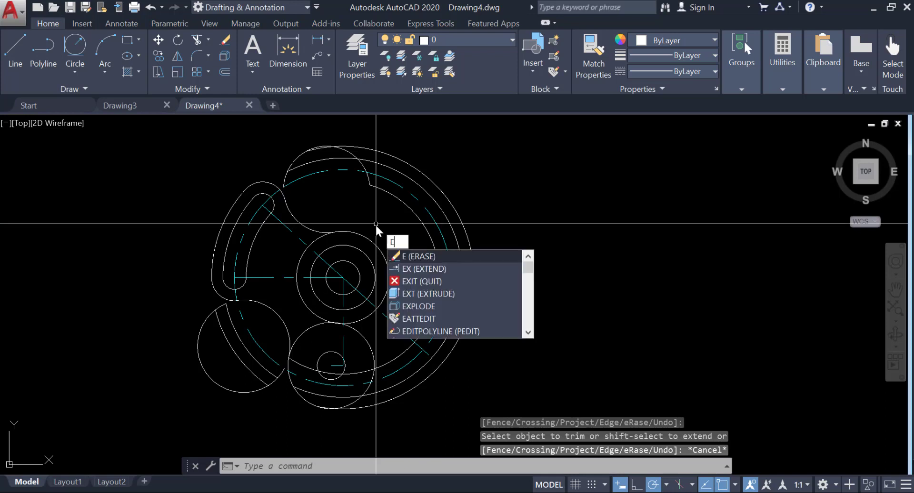
{"action": "key", "text": "Return"}
{"action": "left_click_drag", "start_coordinate": [297, 148], "coordinate": [332, 183]}
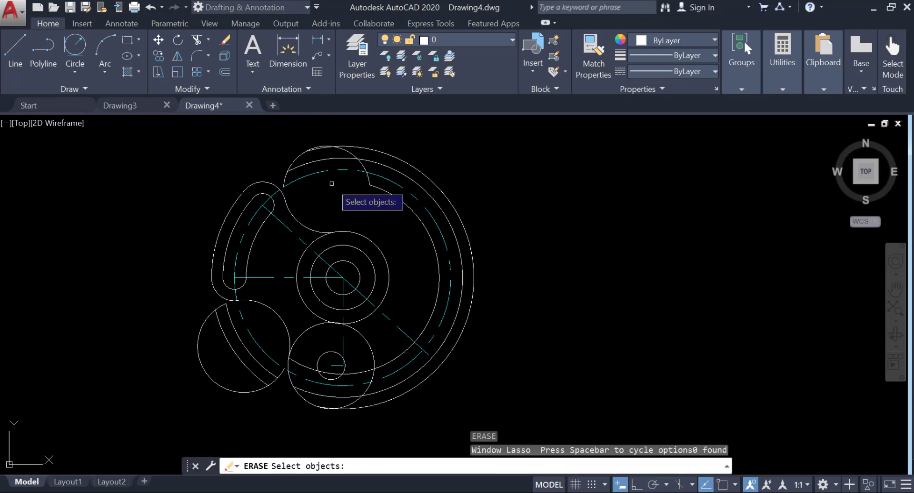
{"action": "left_click", "coordinate": [293, 163]}
{"action": "left_click", "coordinate": [306, 176]}
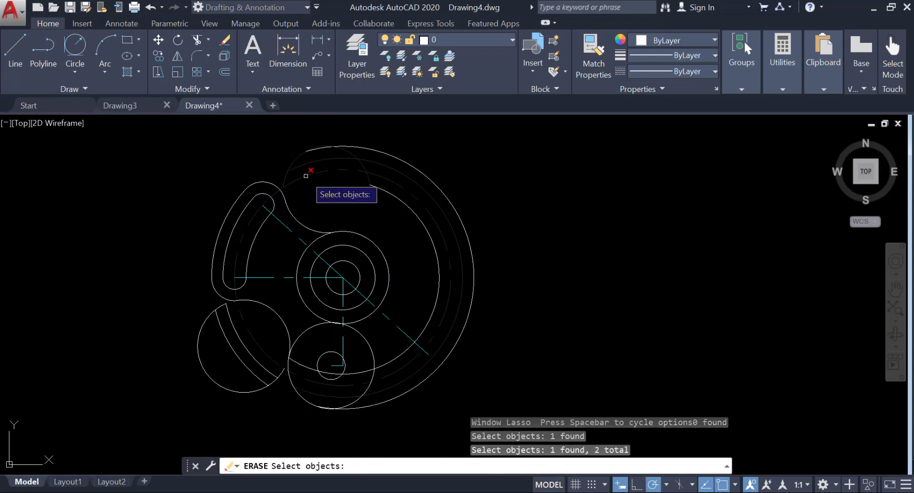
{"action": "key", "text": "ctrl+z"}
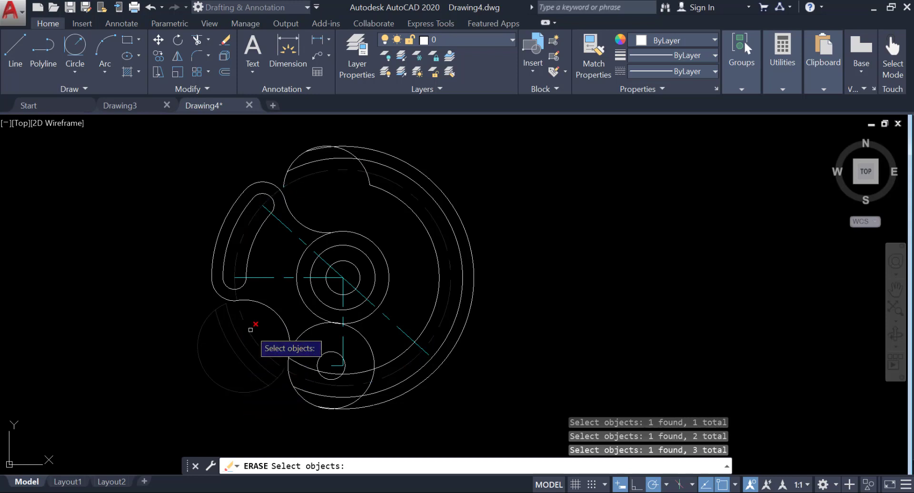
{"action": "left_click", "coordinate": [312, 164]}
{"action": "left_click", "coordinate": [309, 174]}
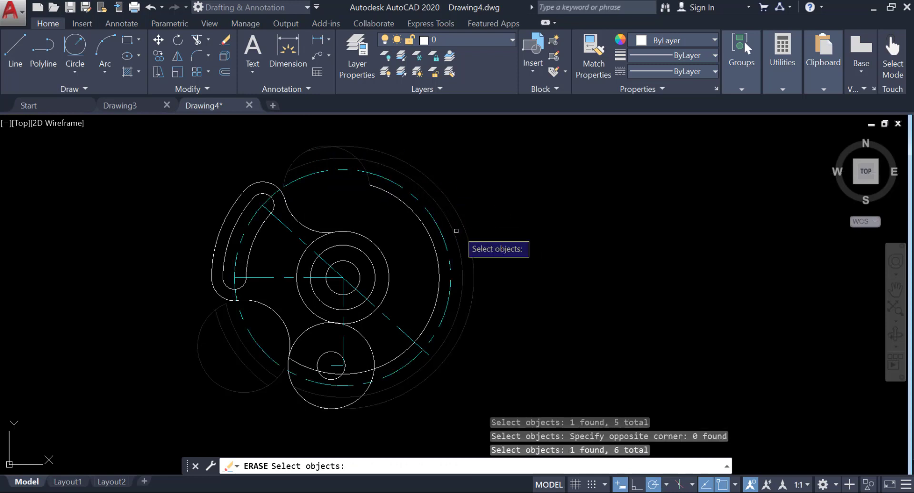
{"action": "left_click", "coordinate": [438, 239]}
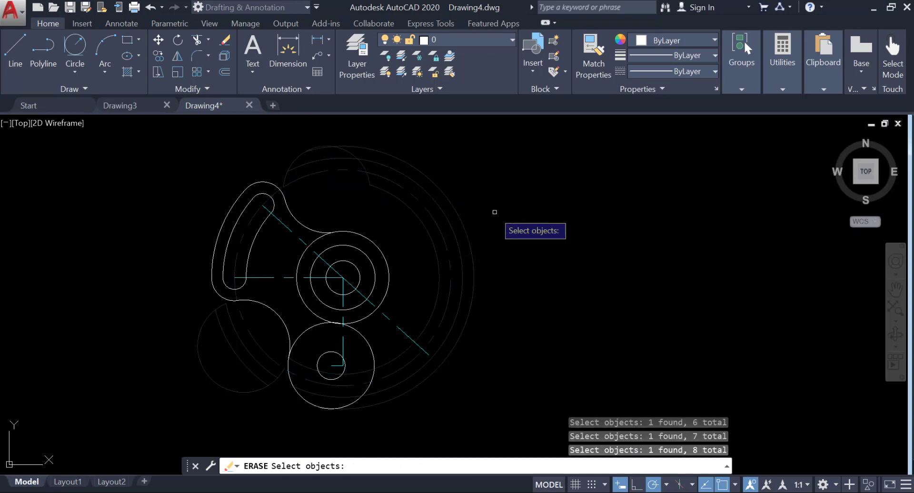
{"action": "key", "text": "Return"}
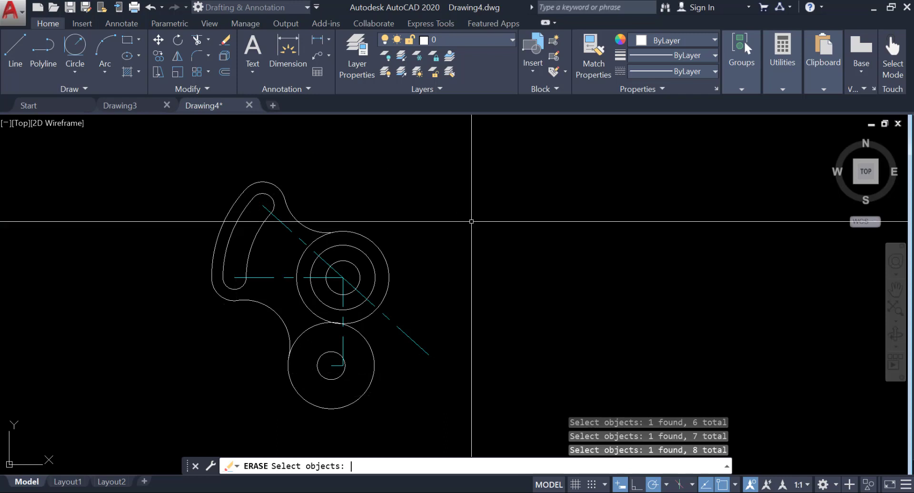
Step: Trim the left and lower portions of the outermost central circle between the upper tangent arc and the diagonal center line
{"action": "type", "text": "tr"}
{"action": "key", "text": "Return"}
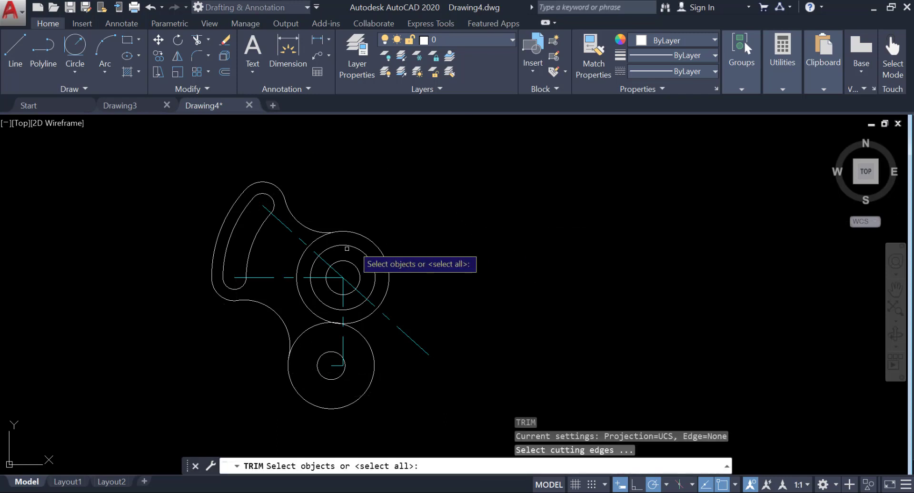
{"action": "key", "text": "Return"}
{"action": "left_click", "coordinate": [317, 241]}
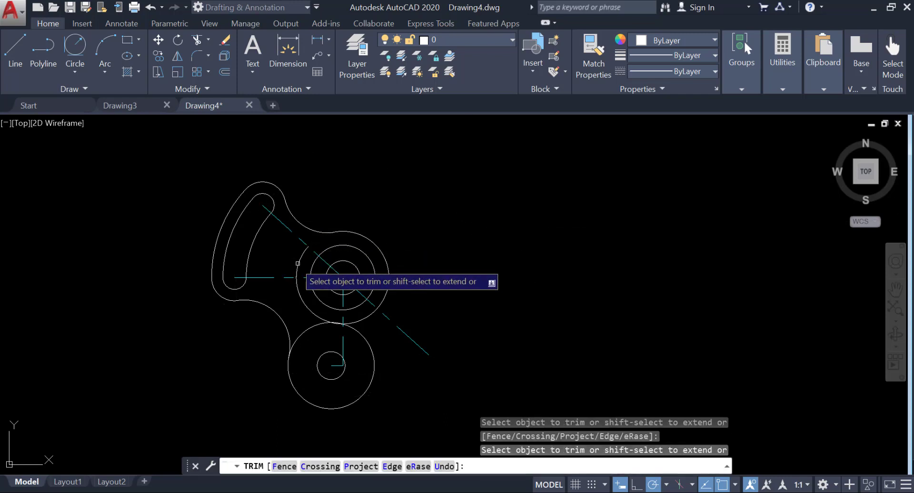
{"action": "left_click", "coordinate": [306, 304]}
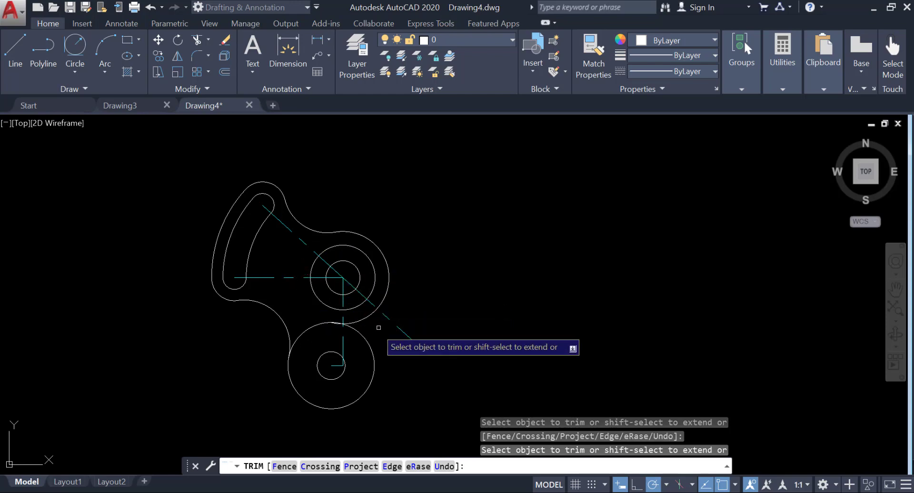
{"action": "scroll", "coordinate": [363, 317], "scroll_direction": "up", "scroll_amount": 5}
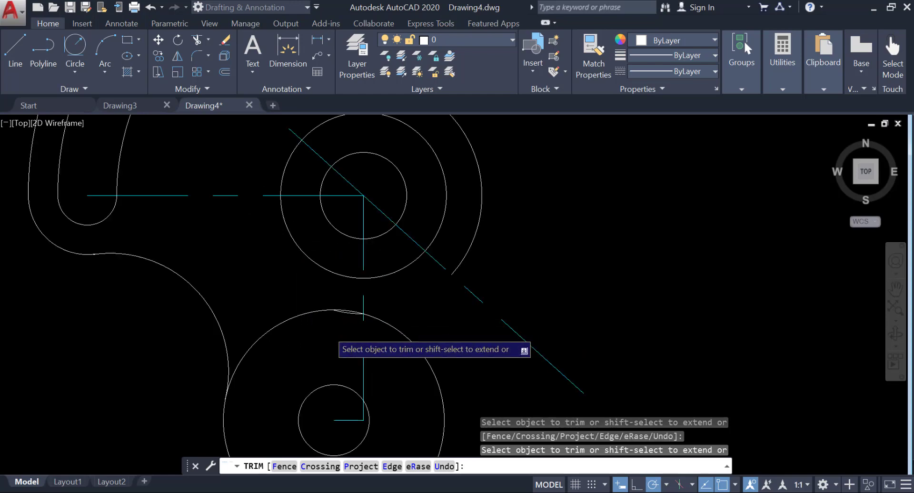
{"action": "scroll", "coordinate": [324, 342], "scroll_direction": "down", "scroll_amount": 6}
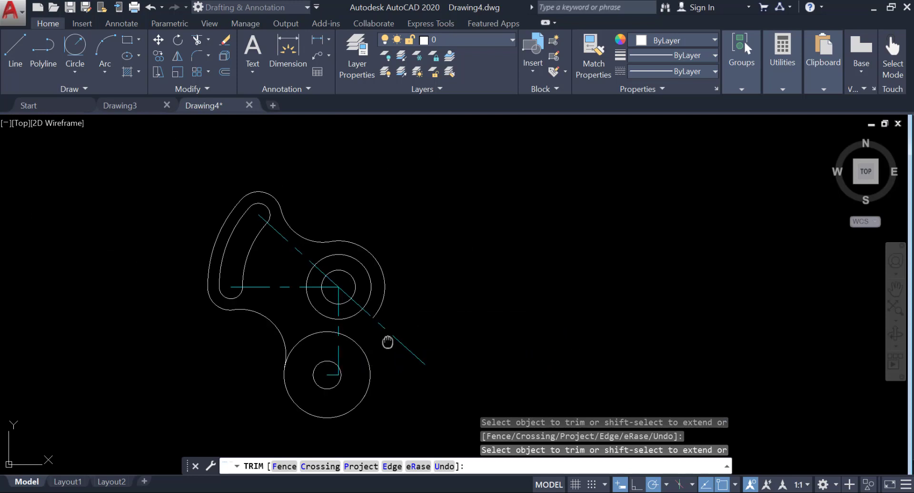
{"action": "middle_click_drag", "start_coordinate": [387, 343], "coordinate": [366, 359]}
{"action": "key", "text": "Return"}
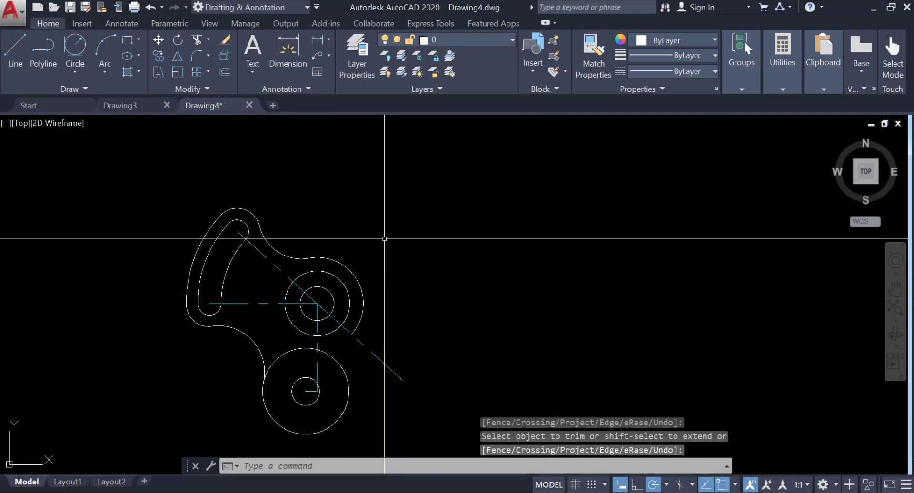
Step: Make Center Line the current layer and begin a line at the lower-right end of the diagonal center line
{"action": "left_click", "coordinate": [469, 40]}
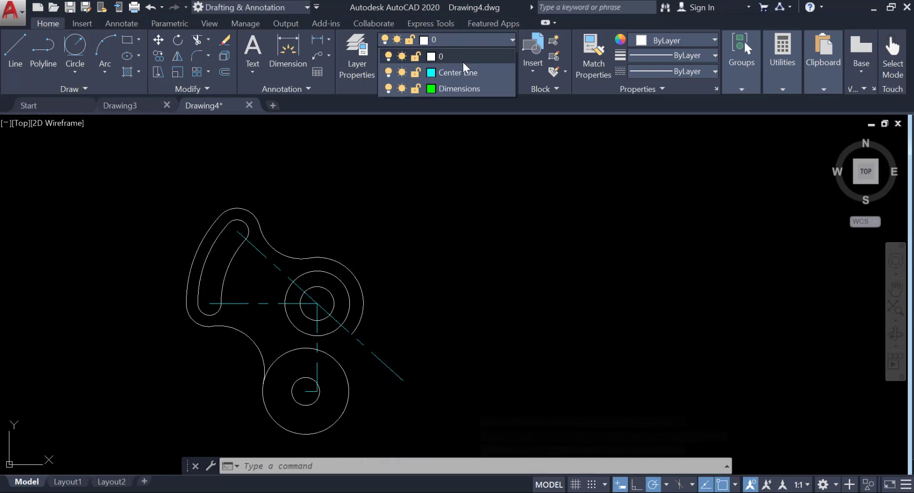
{"action": "left_click", "coordinate": [8, 52]}
{"action": "middle_click_drag", "start_coordinate": [318, 335], "coordinate": [213, 257]}
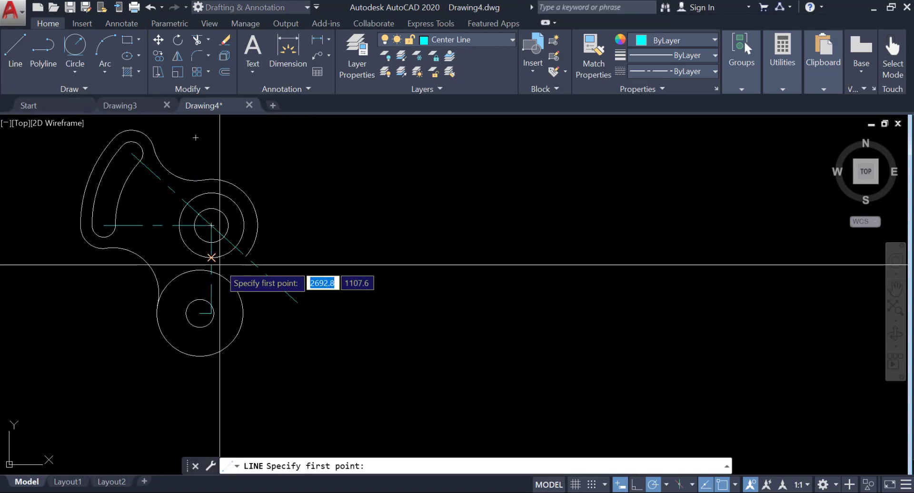
{"action": "left_click", "coordinate": [297, 302]}
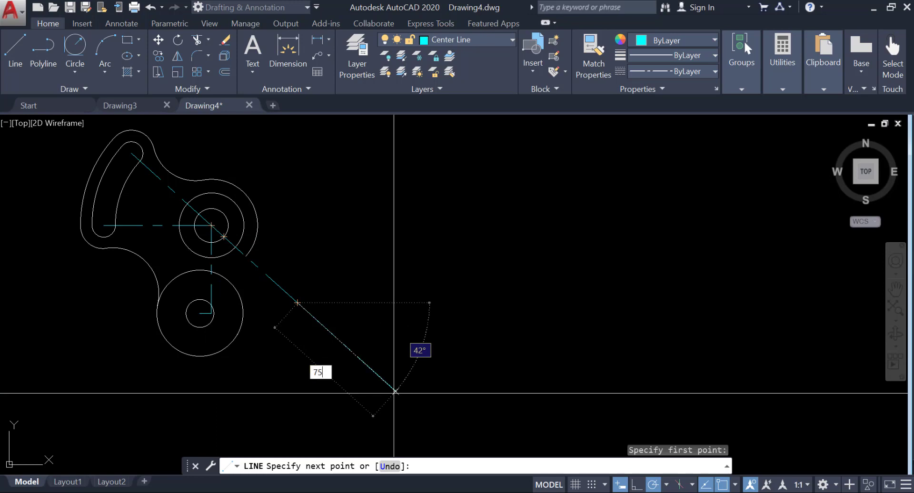
Step: Try extending the diagonal center line by 75 mm from its lower-right end, then undo that segment
{"action": "type", "text": "75"}
{"action": "key", "text": "Return"}
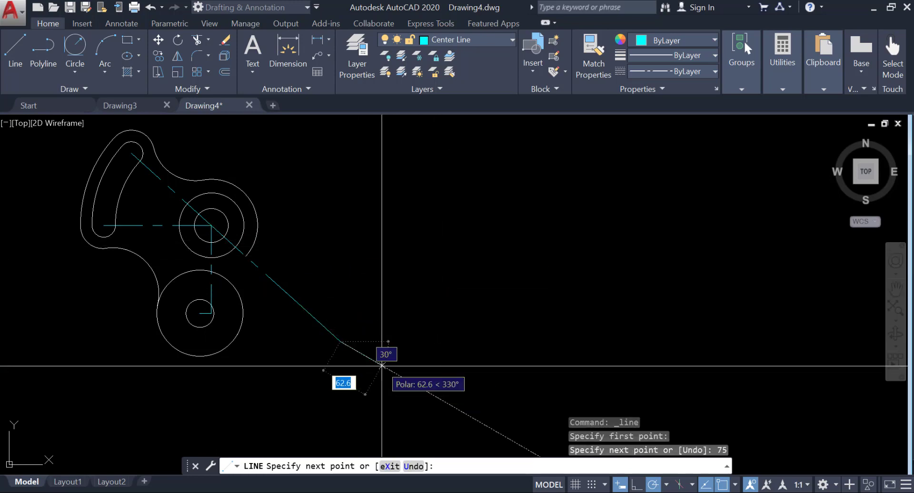
{"action": "key", "text": "ctrl+z"}
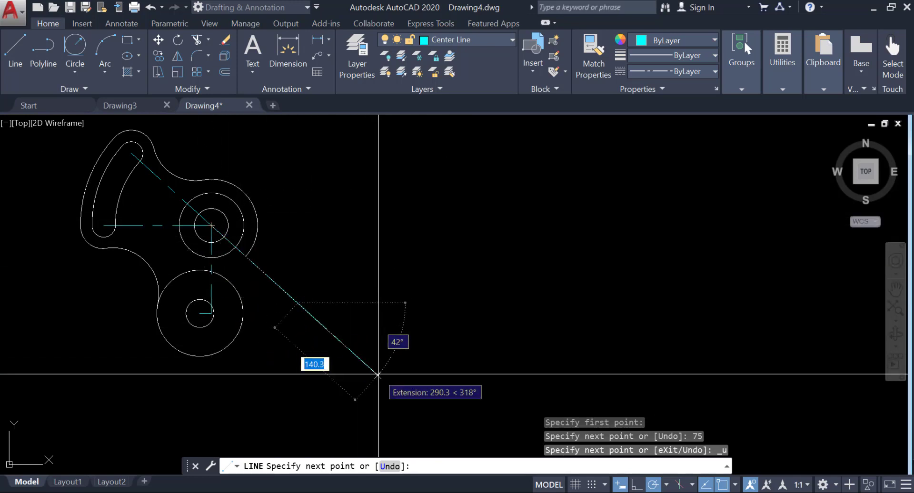
Step: Extend the diagonal center line by 75 mm beyond its lower-right end and make layer 0 current
{"action": "key", "text": "Return"}
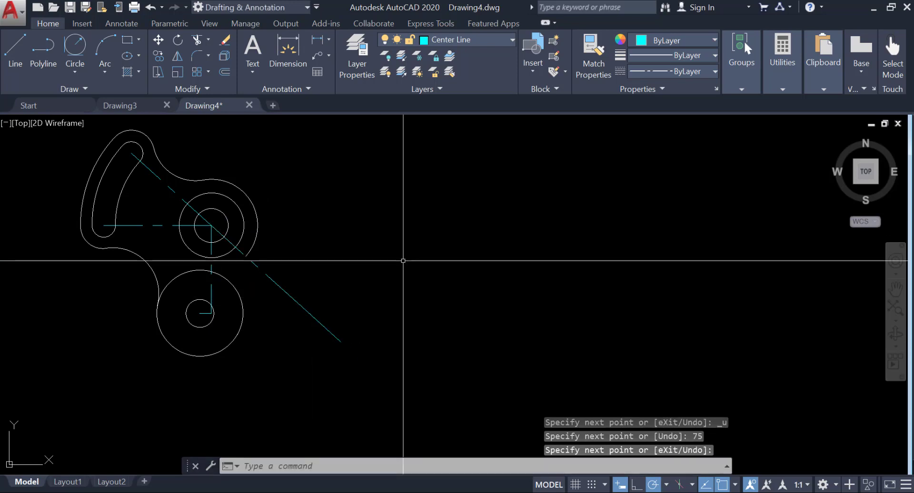
{"action": "middle_click_drag", "start_coordinate": [402, 261], "coordinate": [425, 286]}
{"action": "left_click", "coordinate": [442, 40]}
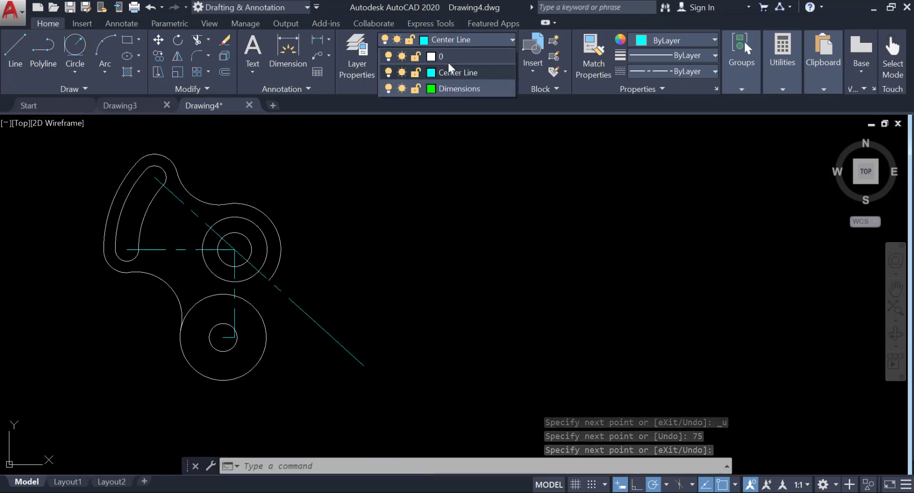
{"action": "left_click", "coordinate": [448, 60]}
{"action": "left_click", "coordinate": [74, 72]}
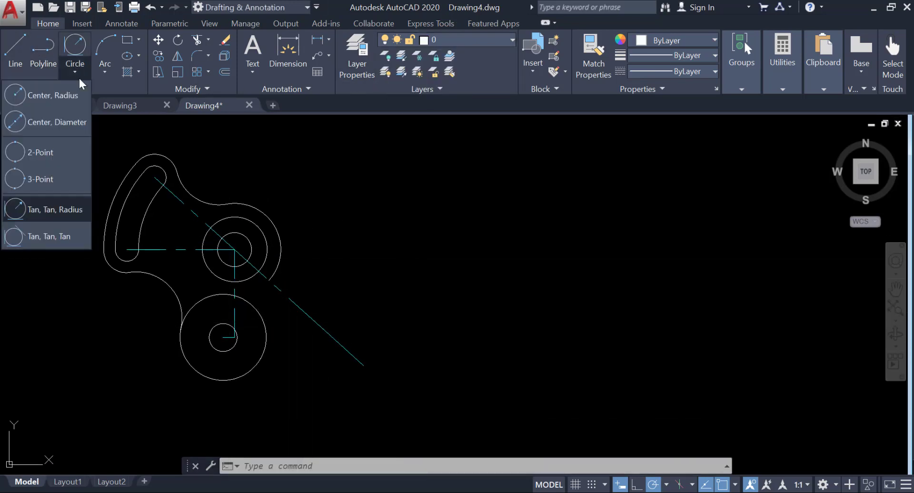
{"action": "left_click", "coordinate": [67, 94]}
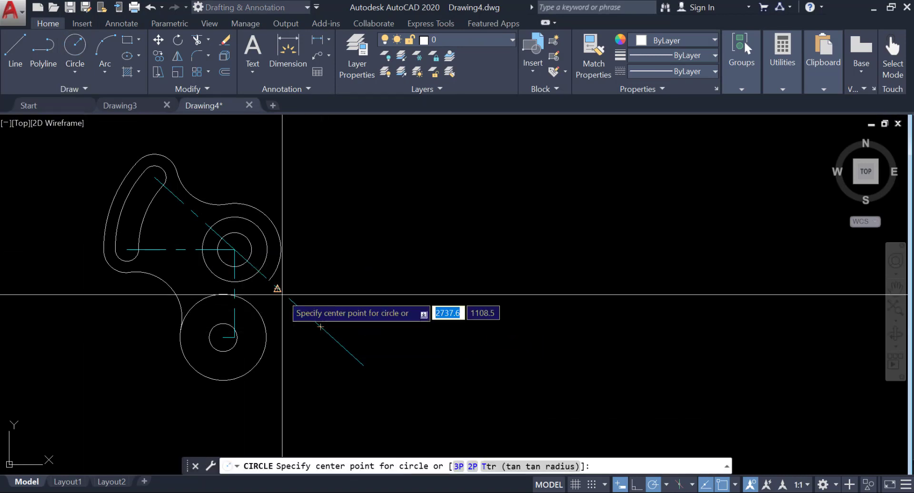
{"action": "key", "text": "Return"}
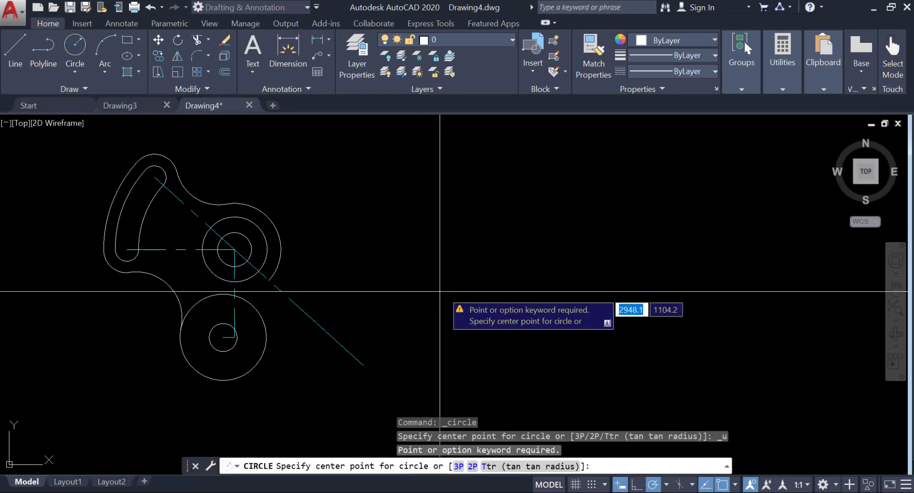
{"action": "key", "text": "Escape"}
{"action": "key", "text": "ctrl+x"}
{"action": "key", "text": "Escape"}
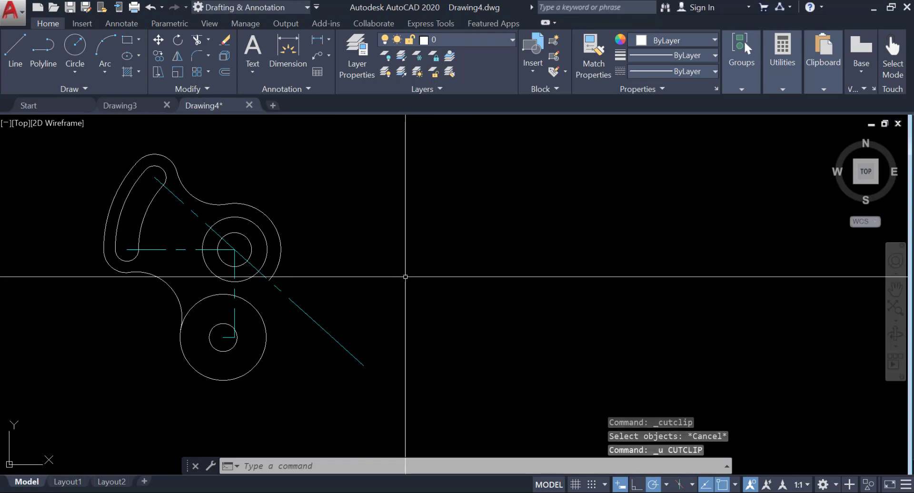
Step: Undo the layer change and the 75 mm extension of the diagonal center line
{"action": "key", "text": "ctrl+z"}
{"action": "key", "text": "ctrl+z"}
{"action": "key", "text": "ctrl+z"}
{"action": "key", "text": "ctrl+z"}
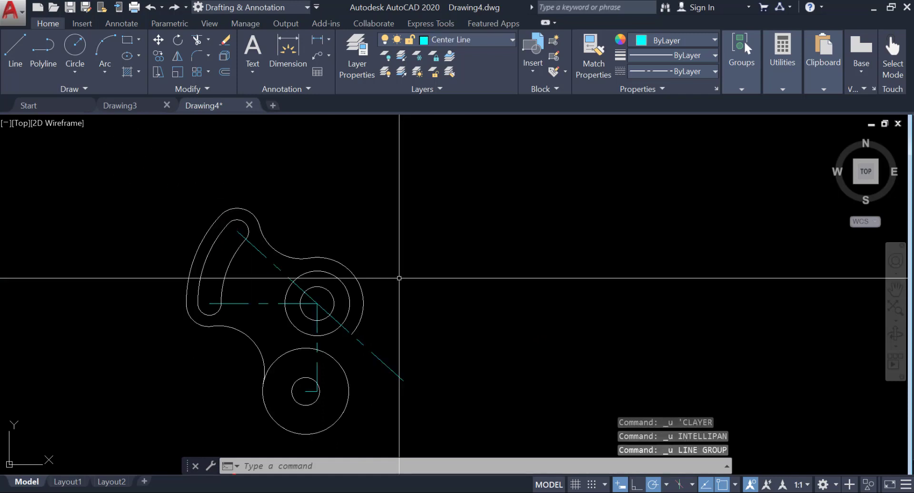
{"action": "left_click", "coordinate": [74, 52]}
{"action": "left_click", "coordinate": [404, 381]}
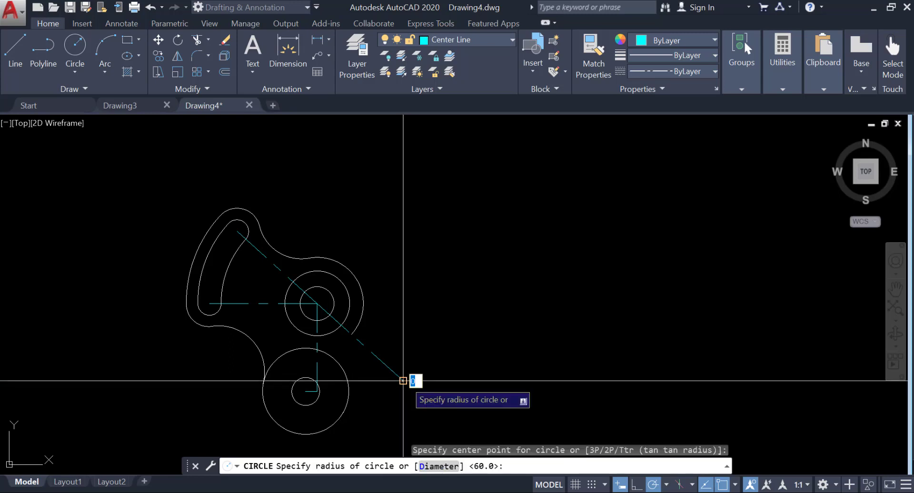
{"action": "key", "text": "Escape"}
{"action": "key", "text": "Escape"}
{"action": "key", "text": "Escape"}
{"action": "key", "text": "Escape"}
Step: Make layer 0 current and draw a circle of radius 20 centered on the lower-right end of the diagonal center line
{"action": "left_click", "coordinate": [461, 39]}
{"action": "left_click", "coordinate": [458, 56]}
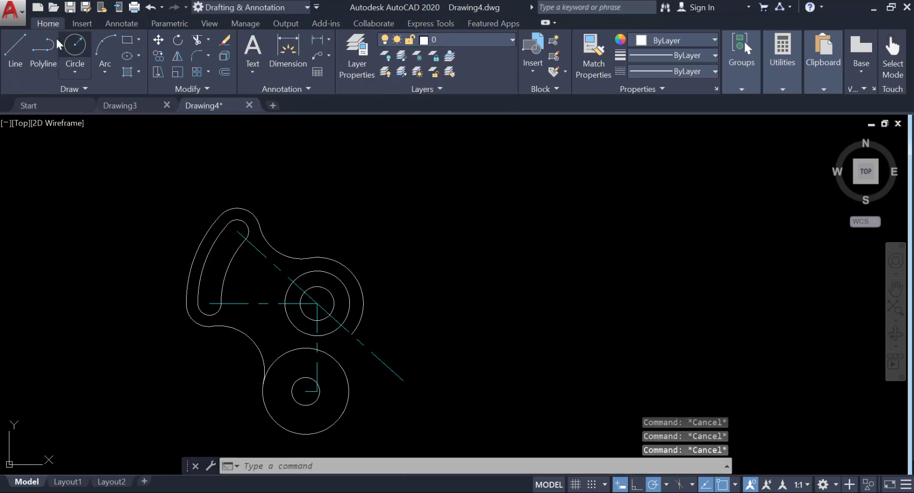
{"action": "left_click", "coordinate": [74, 48]}
{"action": "left_click", "coordinate": [403, 381]}
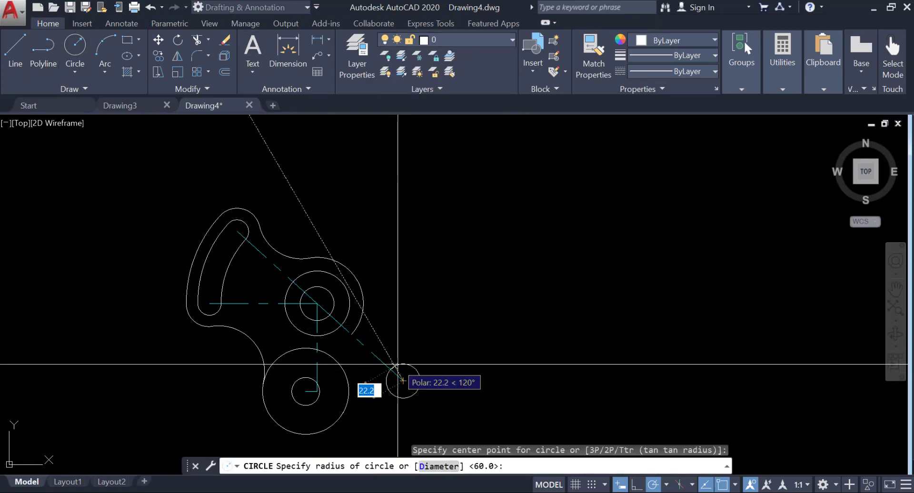
{"action": "type", "text": "20"}
{"action": "key", "text": "Return"}
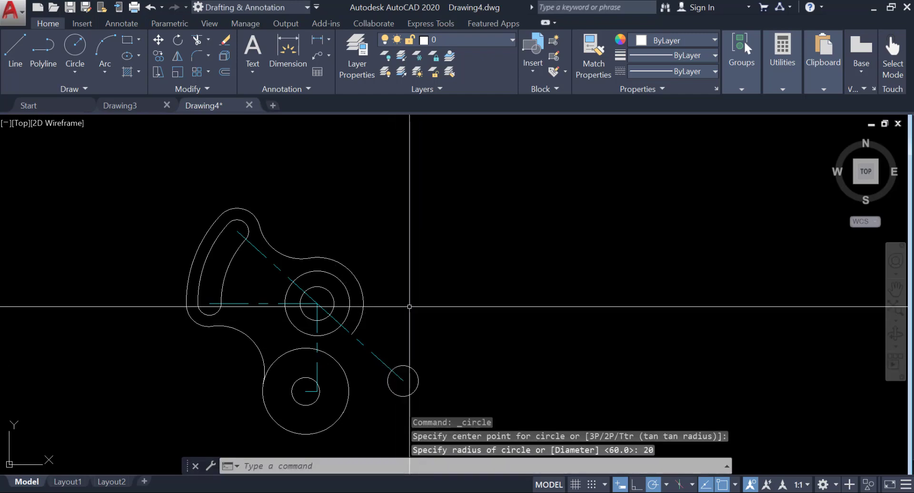
Step: Draw a 75 mm line from the new circle's center, continuing outward in the direction of the diagonal center line
{"action": "middle_click_drag", "start_coordinate": [408, 305], "coordinate": [363, 261]}
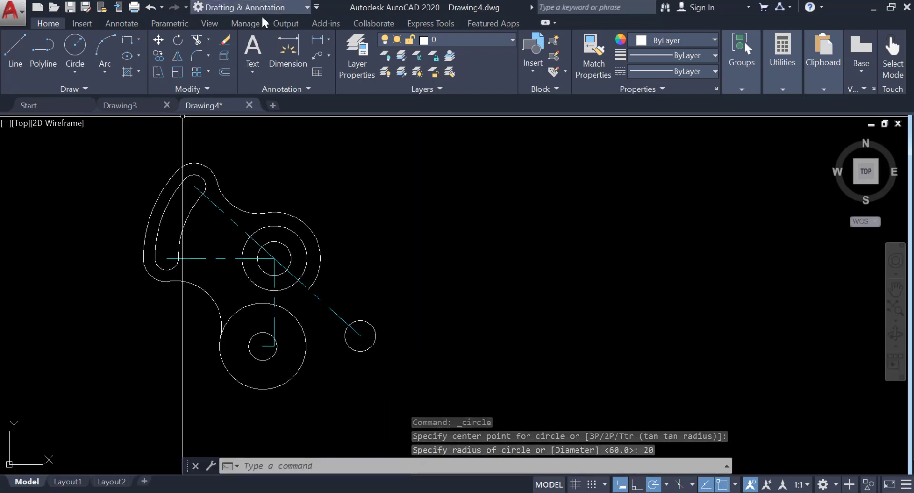
{"action": "left_click", "coordinate": [423, 41]}
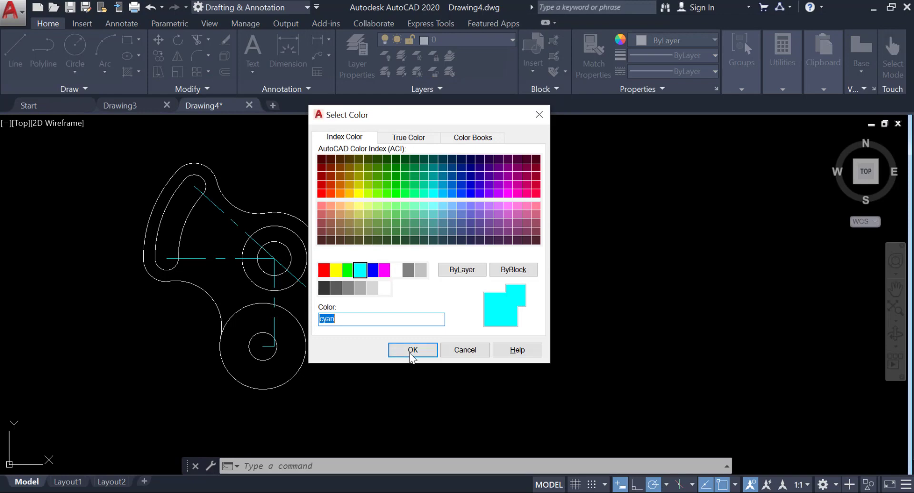
{"action": "left_click", "coordinate": [413, 350]}
{"action": "left_click", "coordinate": [15, 48]}
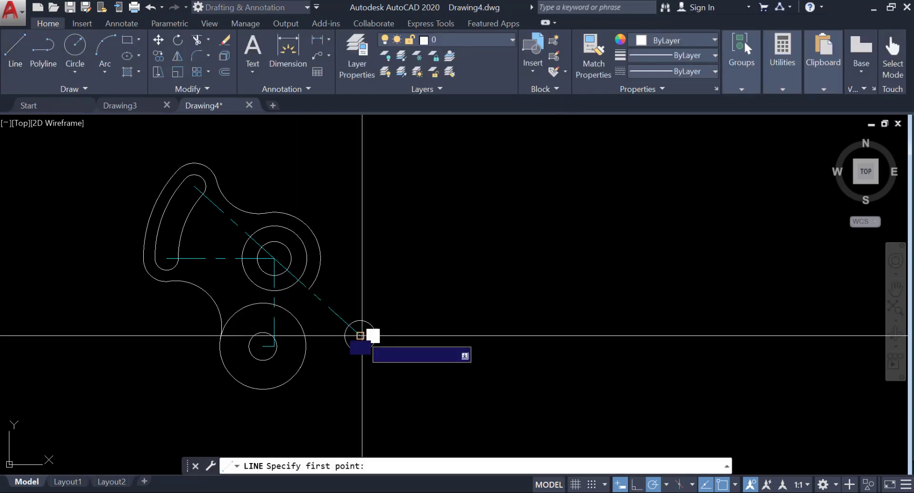
{"action": "left_click", "coordinate": [361, 336]}
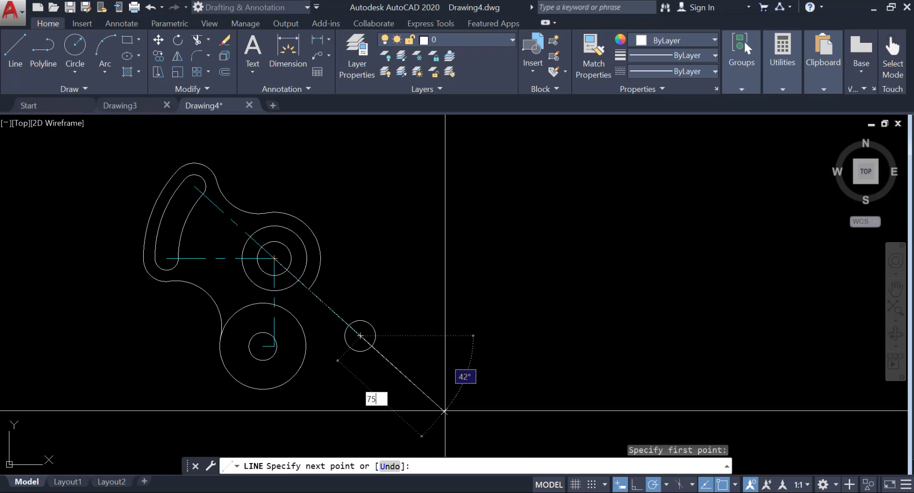
{"action": "type", "text": "75"}
{"action": "key", "text": "Return"}
{"action": "key", "text": "Return"}
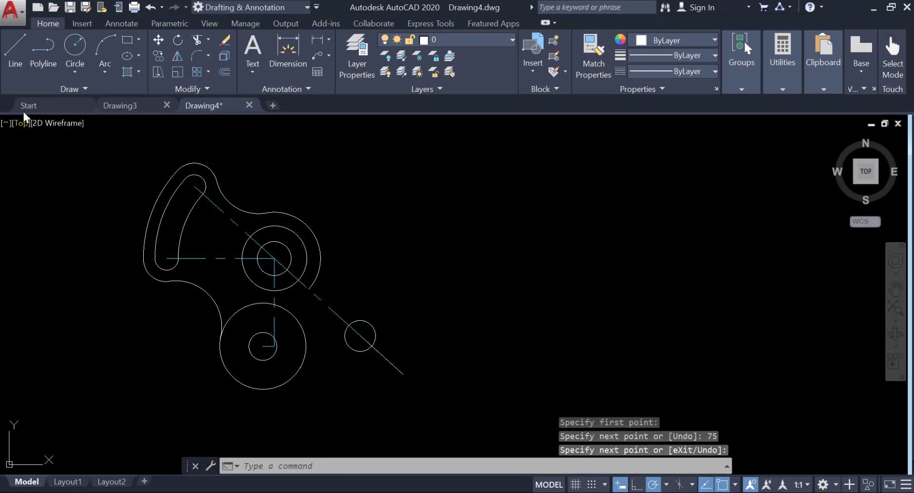
Step: Move the 75 mm line beyond the small circle's center to the Center Line layer
{"action": "left_click", "coordinate": [404, 374]}
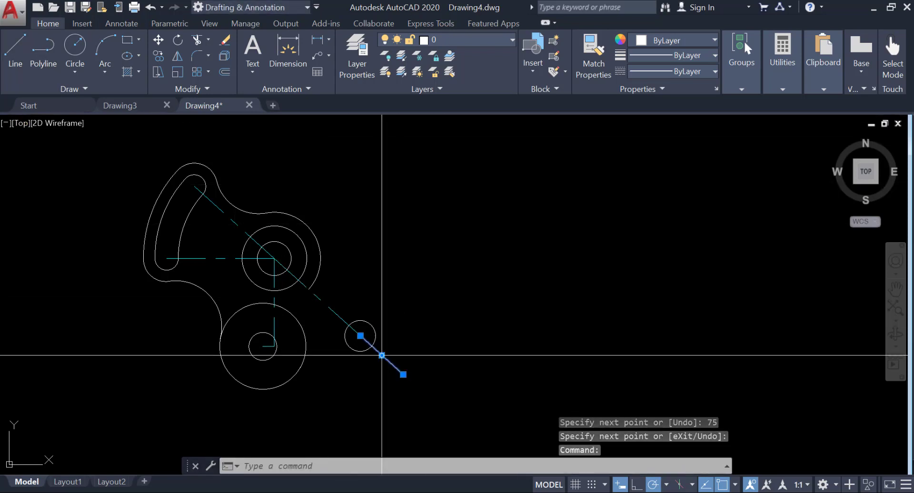
{"action": "left_click", "coordinate": [435, 40]}
{"action": "left_click", "coordinate": [435, 55]}
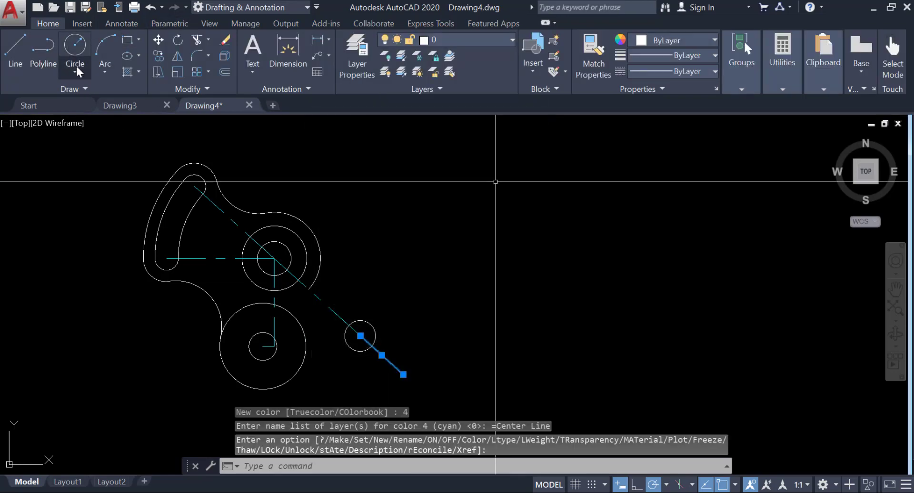
{"action": "left_click", "coordinate": [75, 46]}
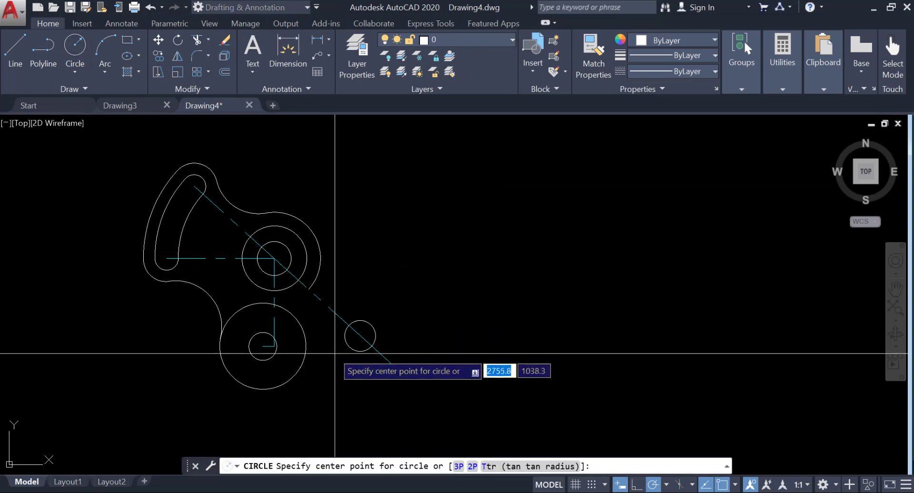
{"action": "key", "text": "Escape"}
{"action": "key", "text": "Escape"}
Step: Copy the radius 20 circle from its center to the outer end of the 75 mm center line
{"action": "type", "text": "co"}
{"action": "key", "text": "Return"}
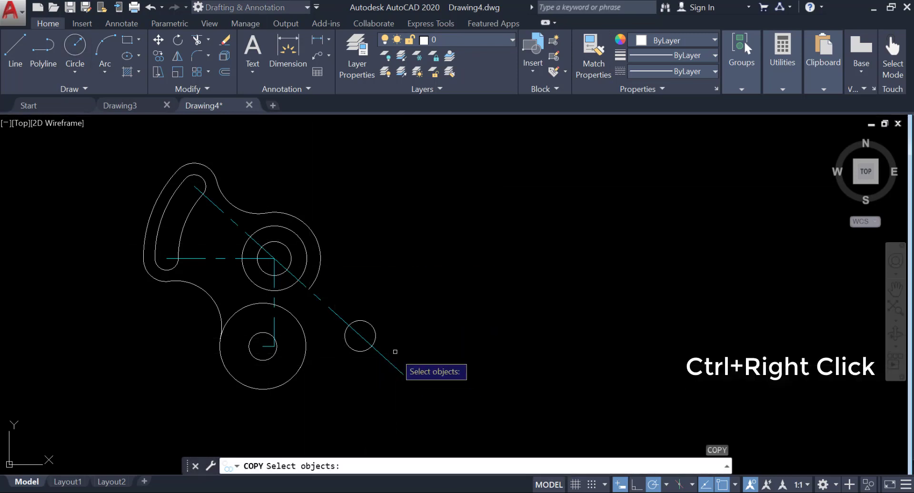
{"action": "left_click", "coordinate": [369, 322]}
{"action": "key", "text": "Return"}
{"action": "left_click", "coordinate": [360, 337]}
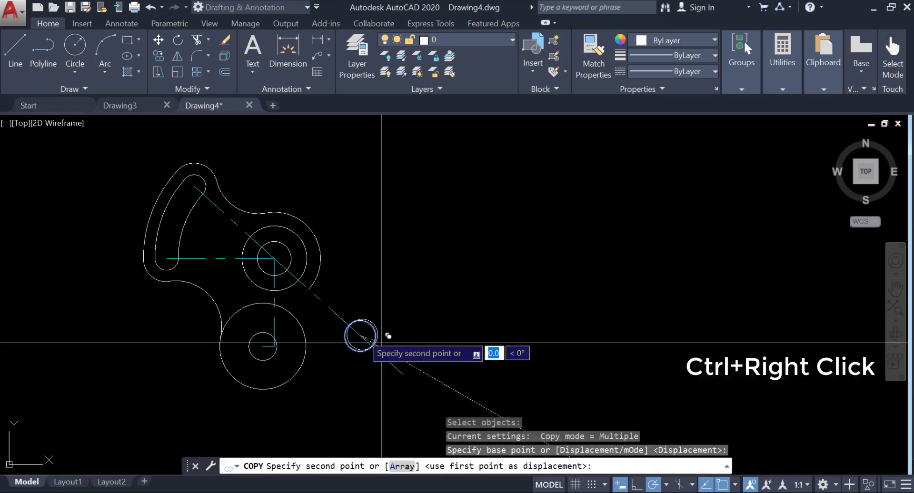
{"action": "left_click", "coordinate": [403, 375]}
{"action": "key", "text": "Return"}
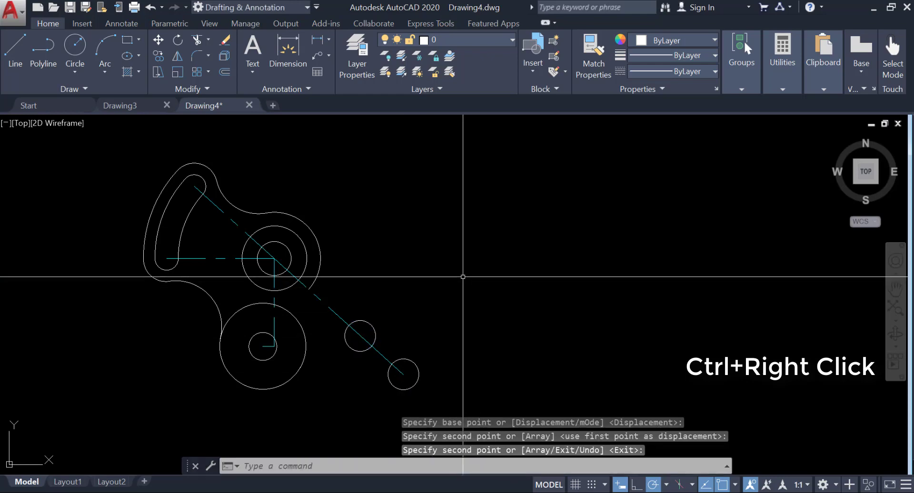
Step: Draw a line tangent to the upper sides of the two radius 20 circles
{"action": "left_click", "coordinate": [15, 47]}
{"action": "right_click", "coordinate": [577, 195], "text": "ctrl"}
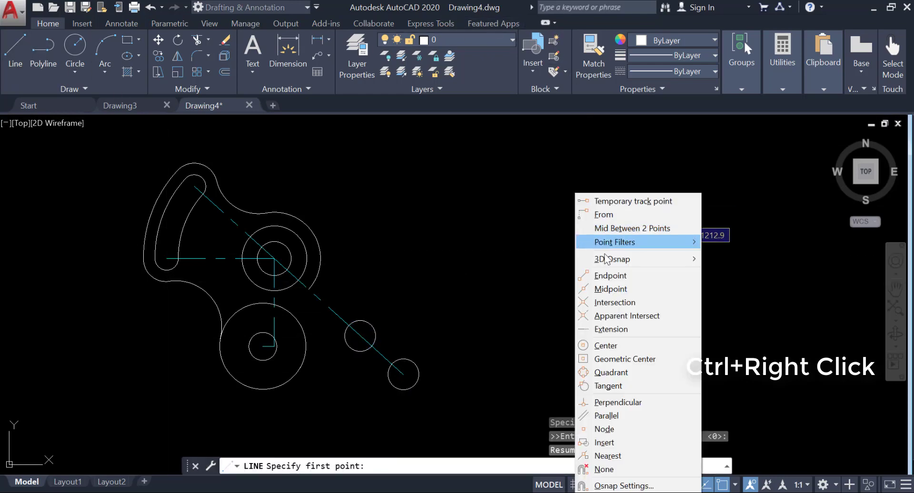
{"action": "left_click", "coordinate": [608, 386]}
{"action": "left_click", "coordinate": [364, 328]}
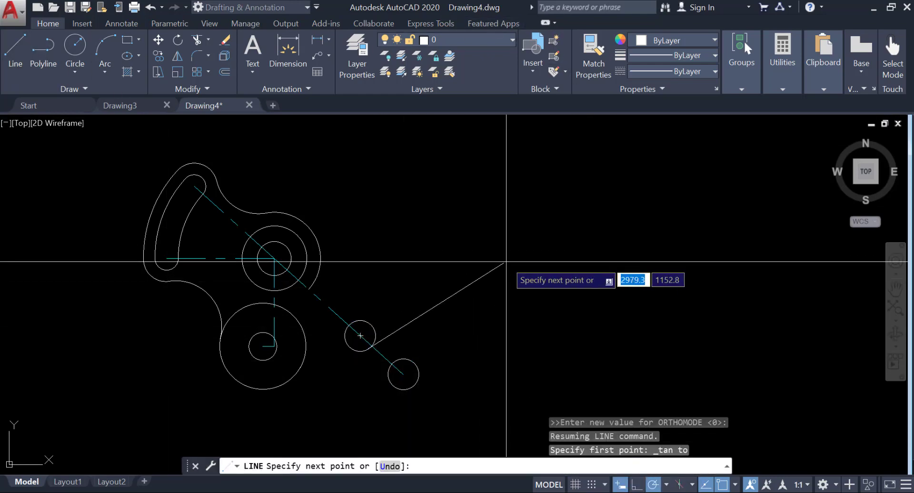
{"action": "right_click", "coordinate": [512, 283], "text": "ctrl"}
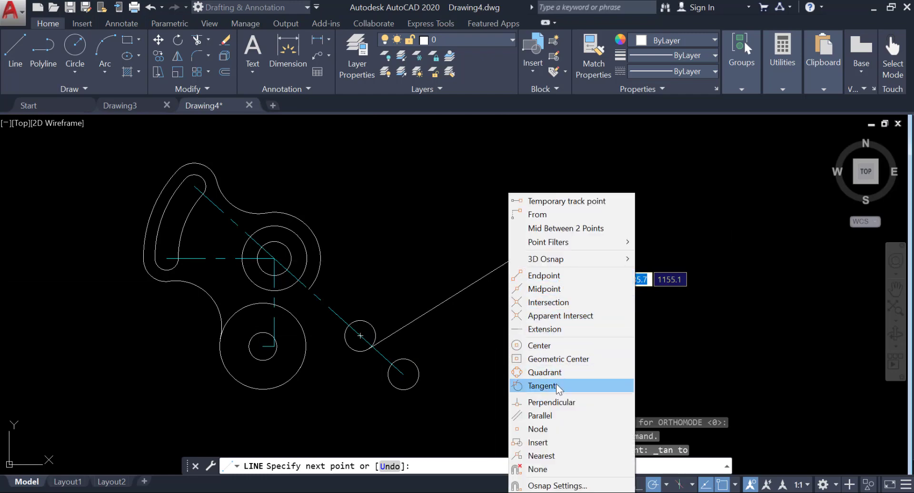
{"action": "left_click", "coordinate": [542, 385]}
{"action": "left_click", "coordinate": [419, 362]}
{"action": "right_click", "coordinate": [518, 271]}
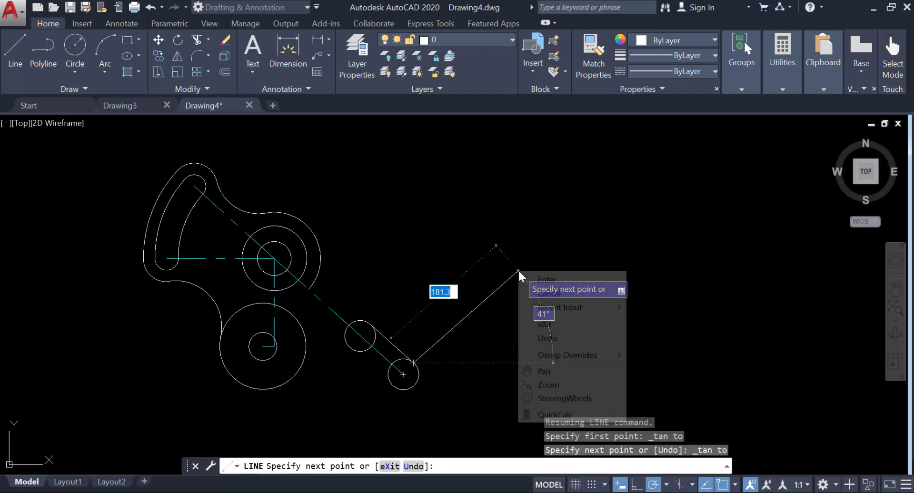
{"action": "left_click", "coordinate": [538, 279]}
Step: Mirror the tangent line about the center line between the two radius 20 circles, keeping the original
{"action": "type", "text": "mi"}
{"action": "key", "text": "Return"}
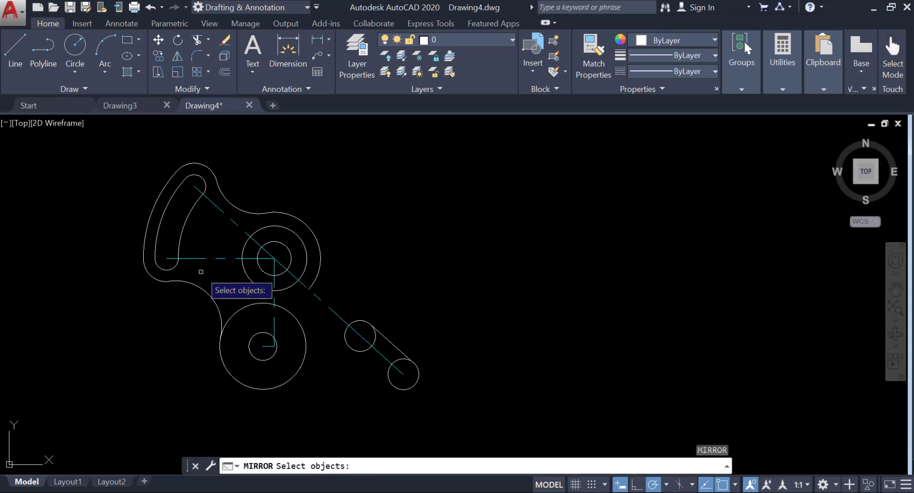
{"action": "left_click", "coordinate": [386, 339]}
{"action": "key", "text": "Return"}
{"action": "left_click", "coordinate": [404, 374]}
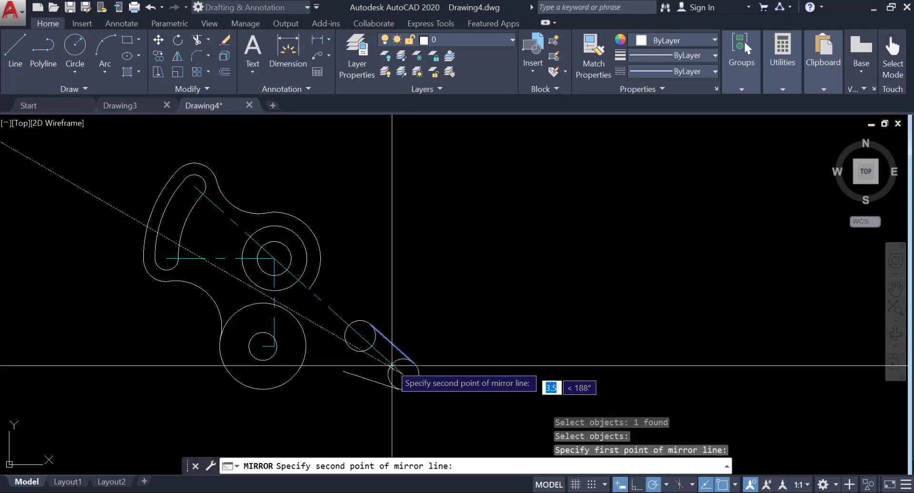
{"action": "left_click", "coordinate": [360, 336]}
{"action": "key", "text": "Return"}
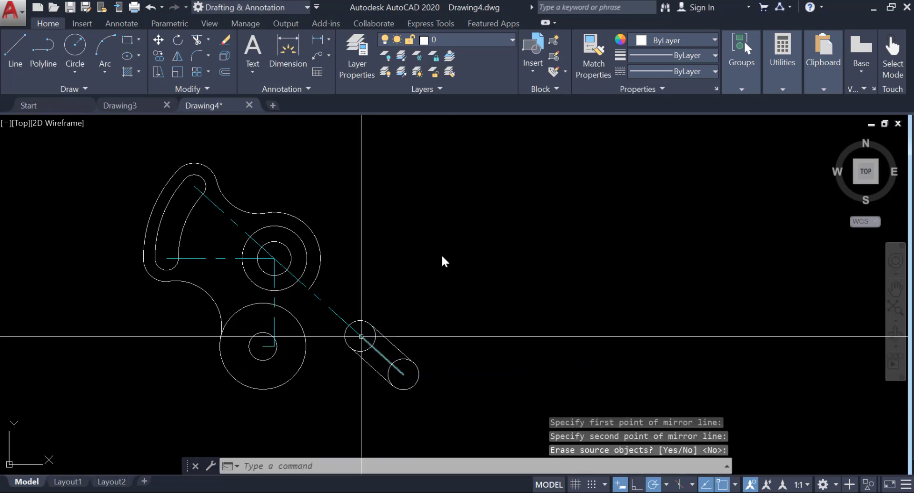
Step: Trim the inner arcs of the two radius 20 circles to form the straight slot outline
{"action": "left_click", "coordinate": [197, 39]}
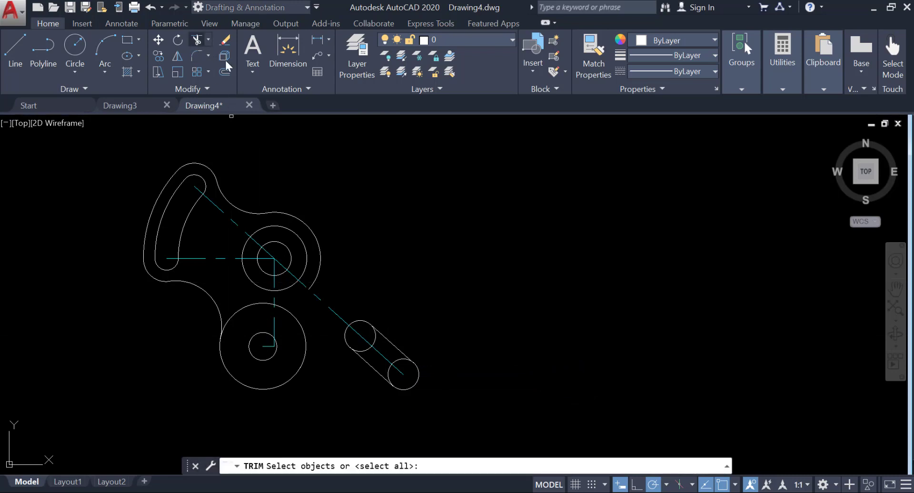
{"action": "key", "text": "Return"}
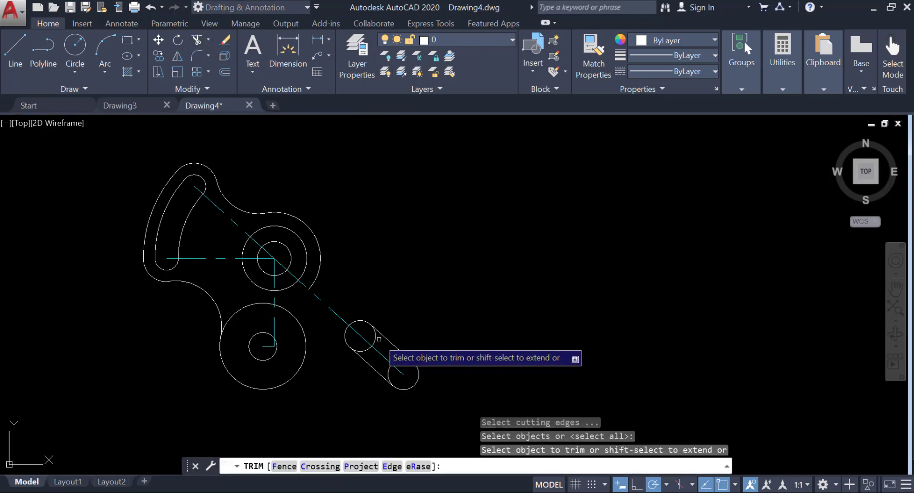
{"action": "left_click", "coordinate": [376, 352]}
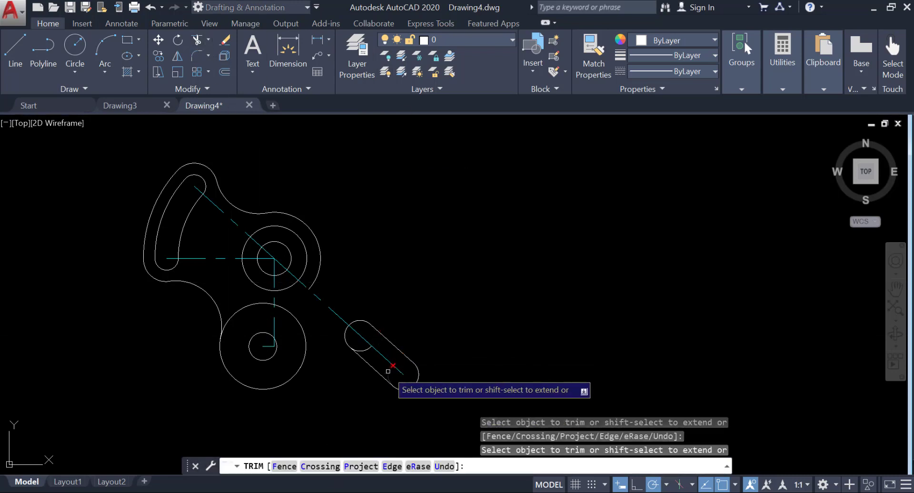
{"action": "key", "text": "Return"}
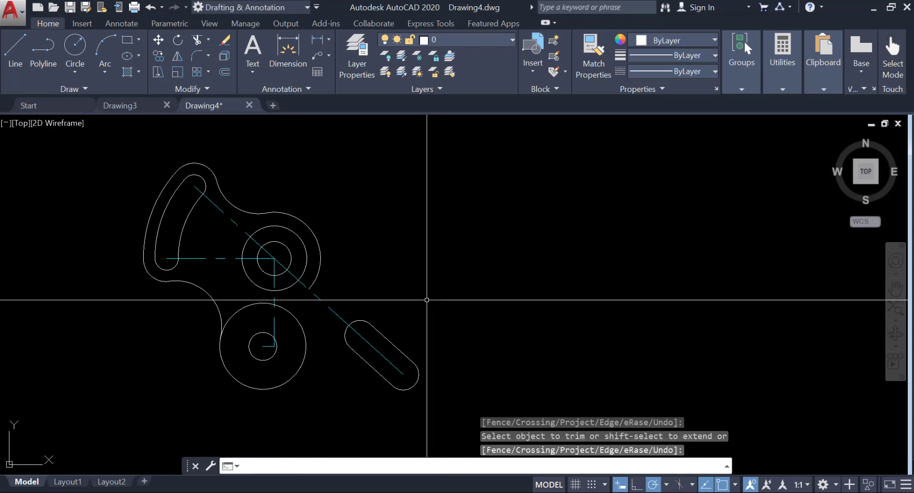
{"action": "key", "text": "Escape"}
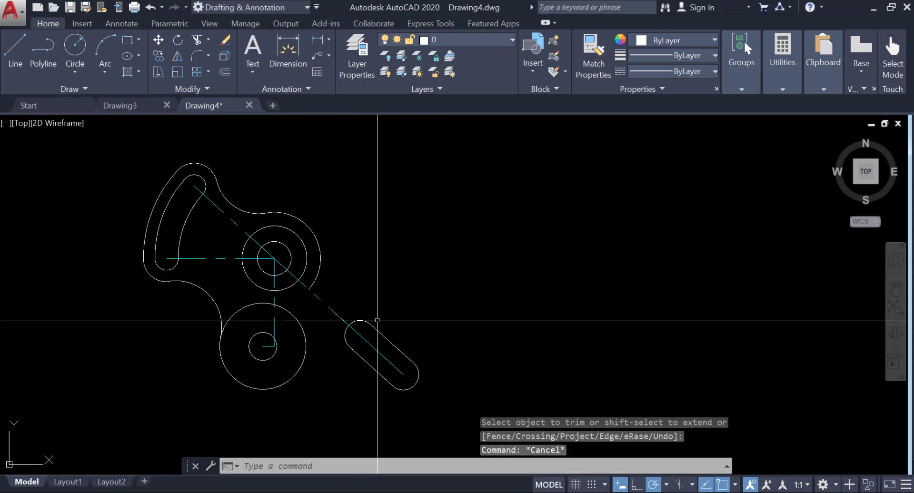
{"action": "type", "text": "l"}
{"action": "key", "text": "Return"}
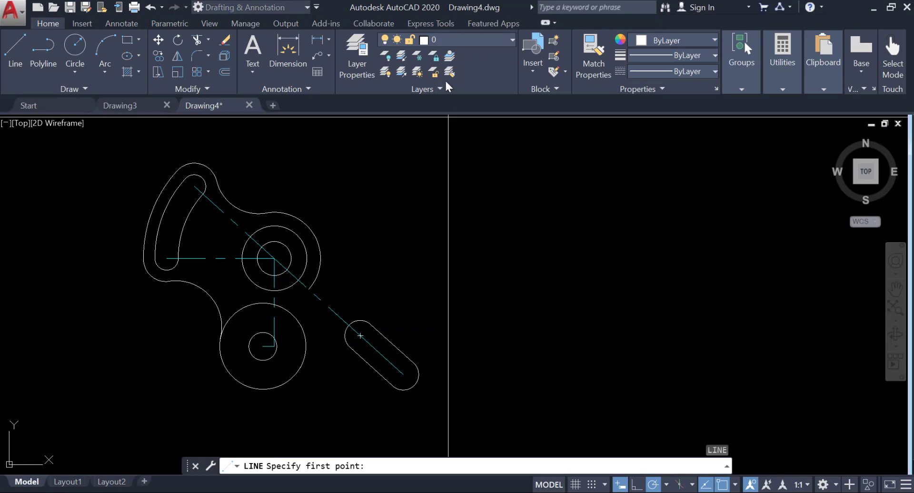
{"action": "key", "text": "Escape"}
{"action": "key", "text": "Escape"}
Step: Make Center Line the current layer and extend the diagonal center line from the straight slot's outer arc center past the slot end
{"action": "left_click", "coordinate": [469, 39]}
{"action": "left_click", "coordinate": [445, 59]}
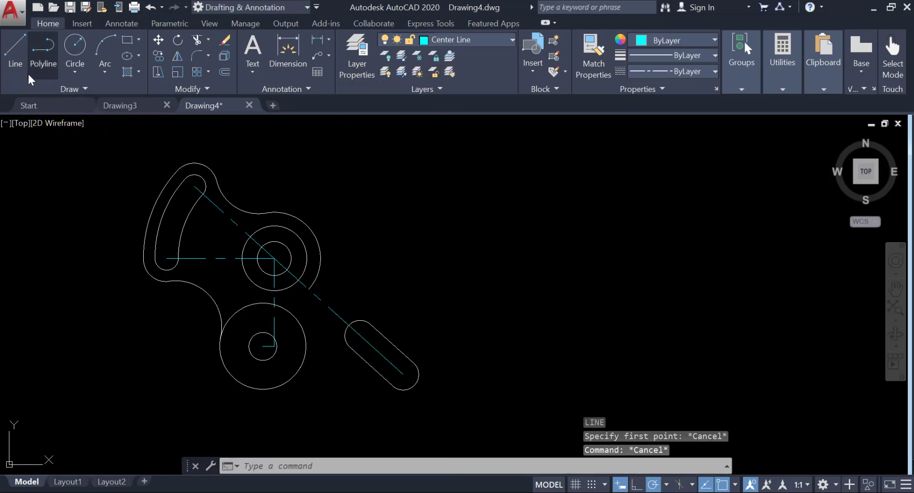
{"action": "left_click", "coordinate": [16, 48]}
{"action": "left_click", "coordinate": [403, 374]}
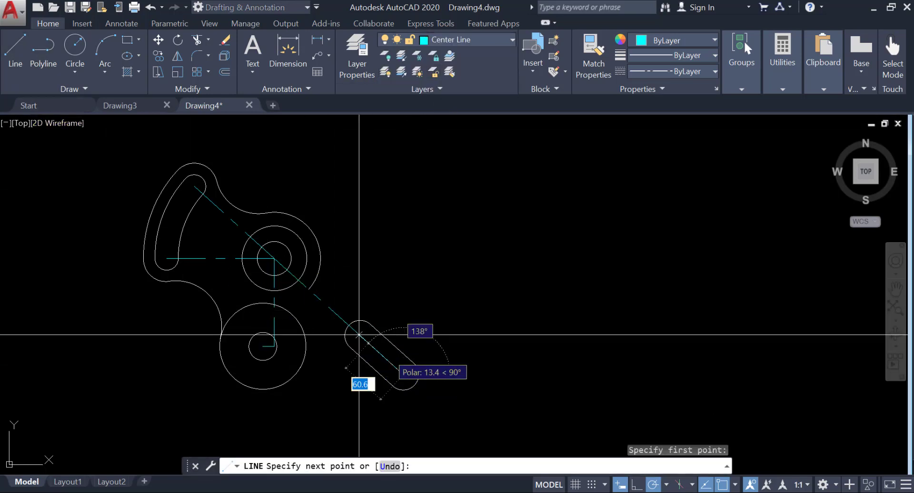
{"action": "left_click", "coordinate": [452, 419]}
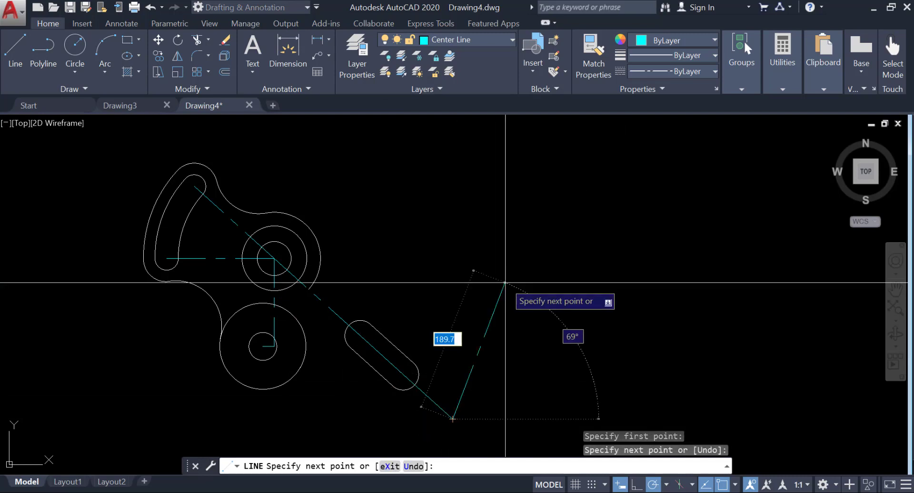
{"action": "key", "text": "Return"}
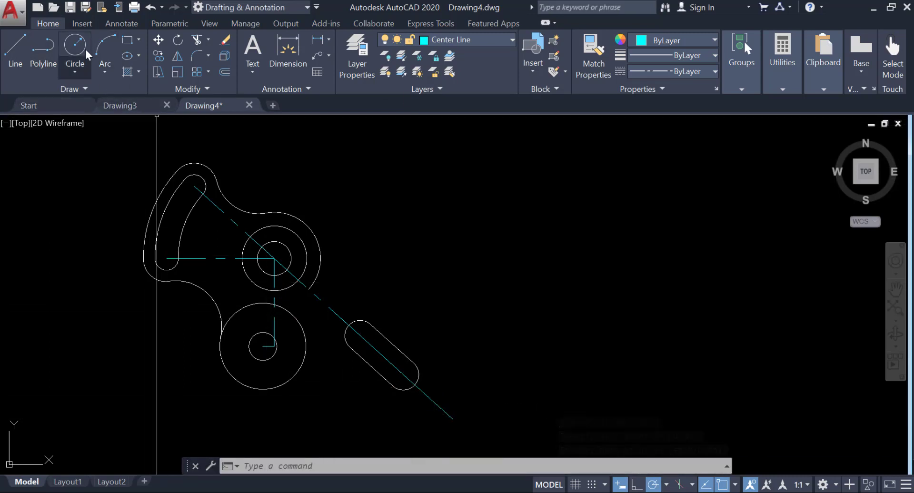
Step: Draw a line tangent to the outer arc around the upper concentric circles and to the outer end arc of the straight slot
{"action": "left_click", "coordinate": [19, 56]}
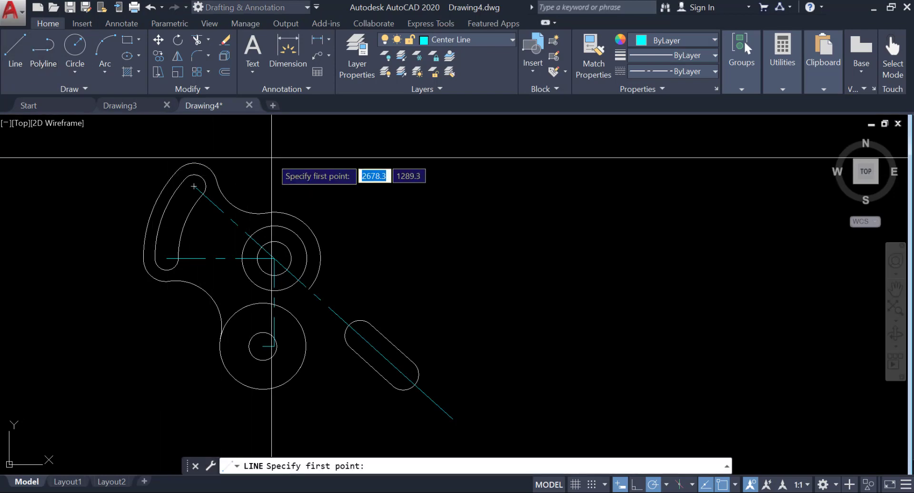
{"action": "right_click", "coordinate": [271, 184], "text": "shift"}
{"action": "left_click", "coordinate": [319, 352]}
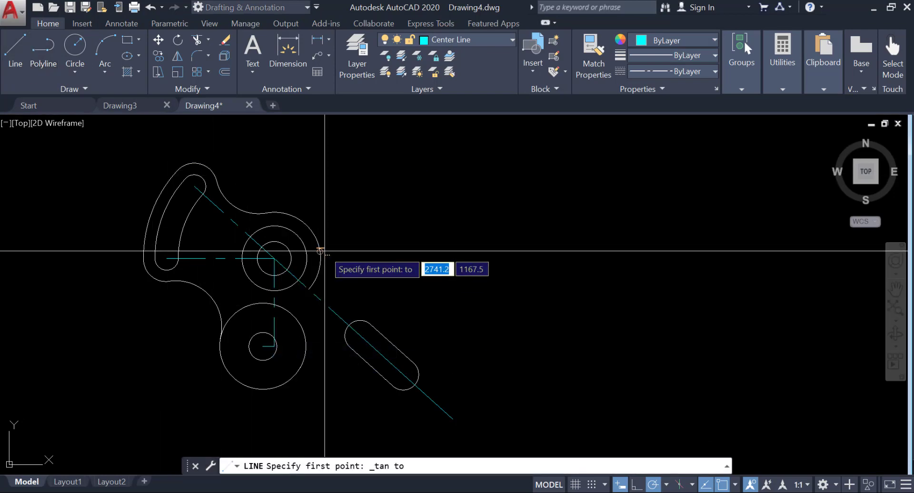
{"action": "left_click", "coordinate": [323, 255]}
{"action": "right_click", "coordinate": [434, 378], "text": "shift"}
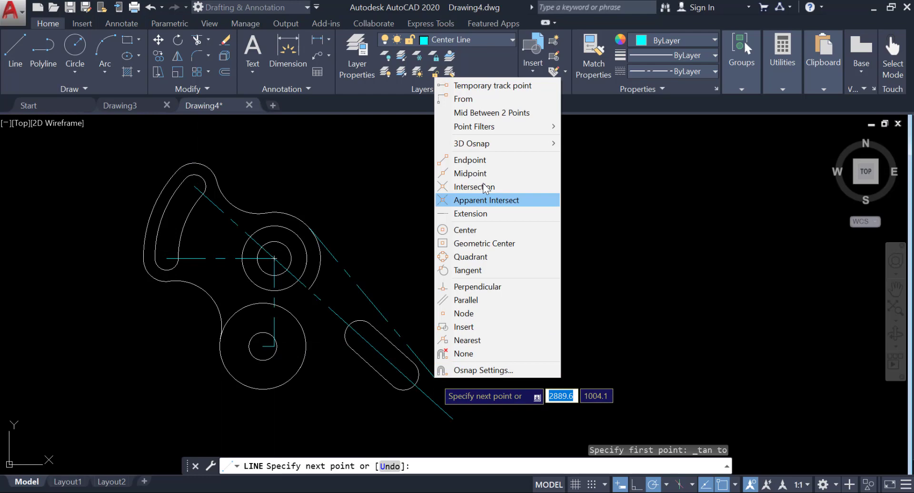
{"action": "left_click", "coordinate": [449, 270]}
{"action": "left_click", "coordinate": [417, 366]}
{"action": "right_click", "coordinate": [467, 274]}
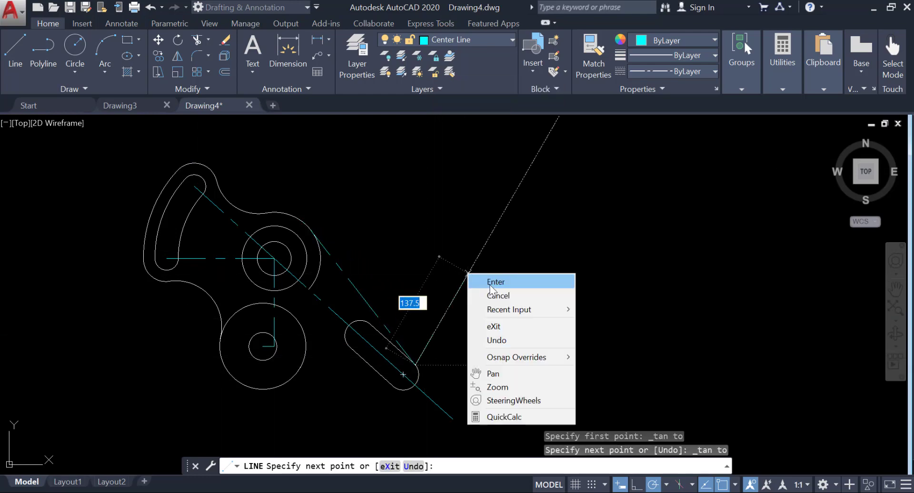
{"action": "left_click", "coordinate": [498, 295]}
Step: Move the new tangent line to layer 0
{"action": "left_click", "coordinate": [414, 364]}
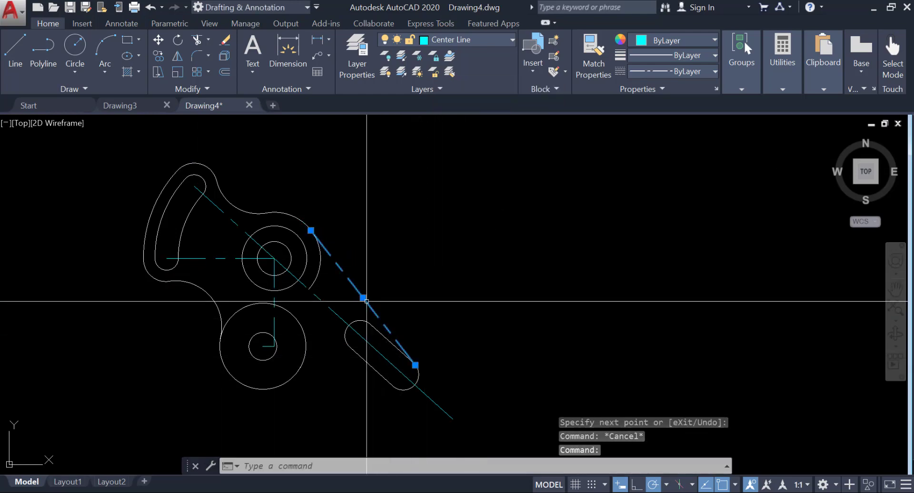
{"action": "left_click", "coordinate": [478, 40]}
{"action": "left_click", "coordinate": [453, 57]}
{"action": "key", "text": "Escape"}
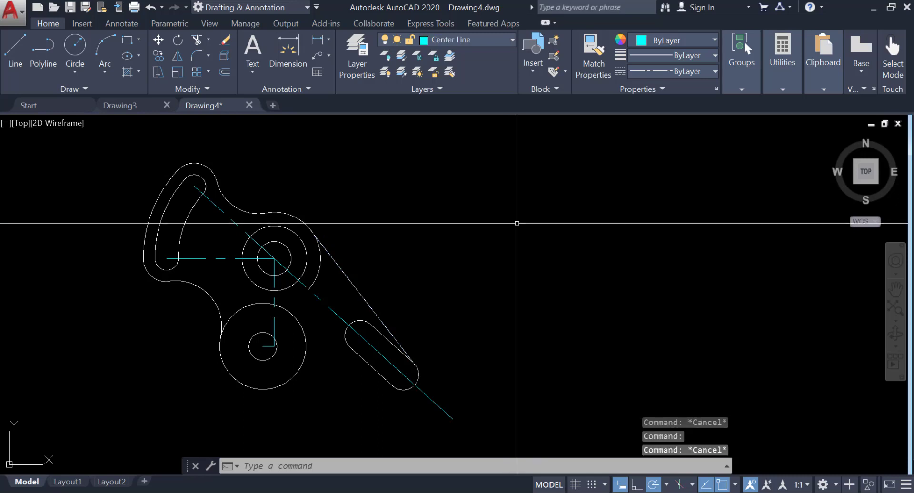
Step: Draw a circle of radius 60 tangent to the large lower circle and the lower side of the straight slot
{"action": "left_click", "coordinate": [75, 71]}
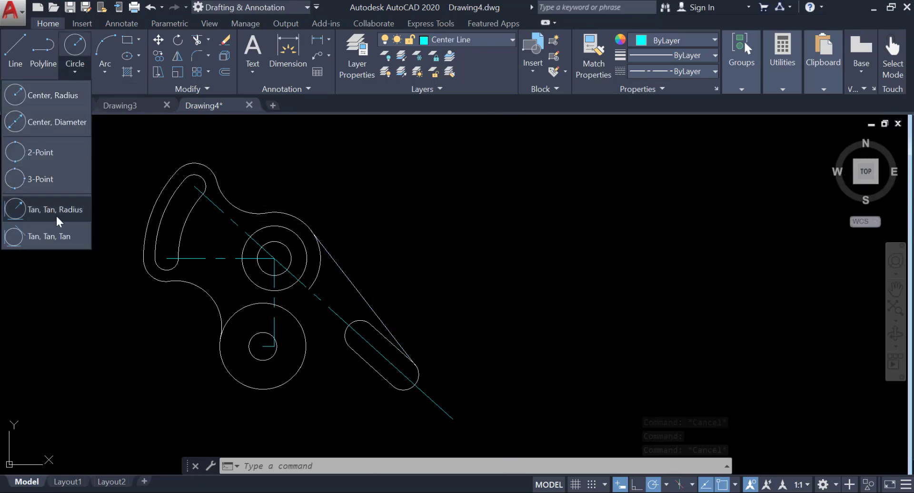
{"action": "left_click", "coordinate": [53, 323]}
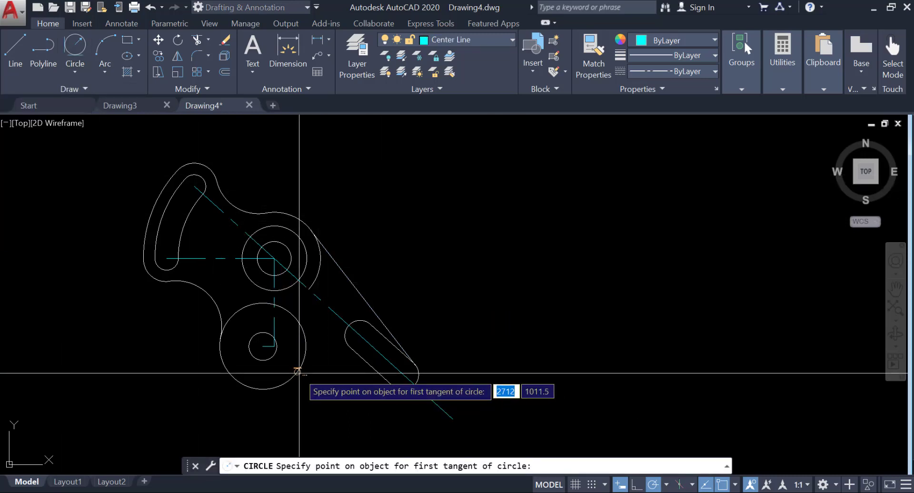
{"action": "left_click", "coordinate": [296, 374]}
{"action": "left_click", "coordinate": [367, 364]}
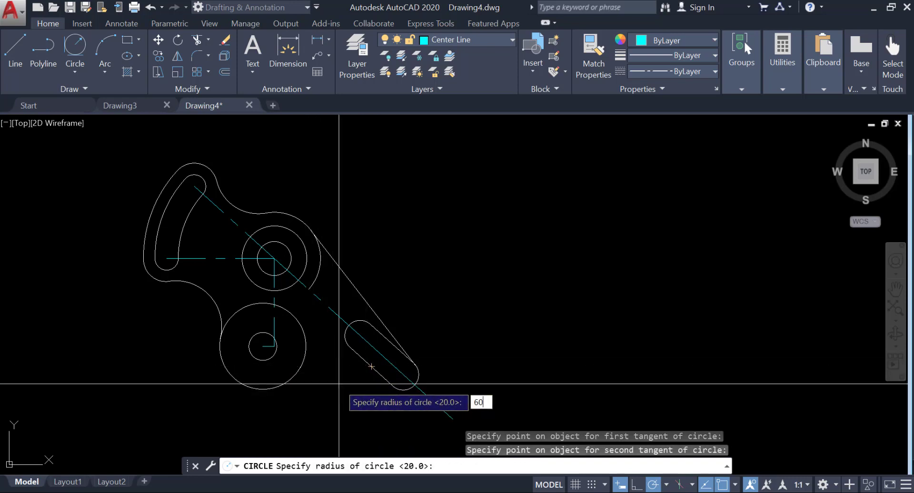
{"action": "type", "text": "60"}
{"action": "key", "text": "Return"}
{"action": "key", "text": "Escape"}
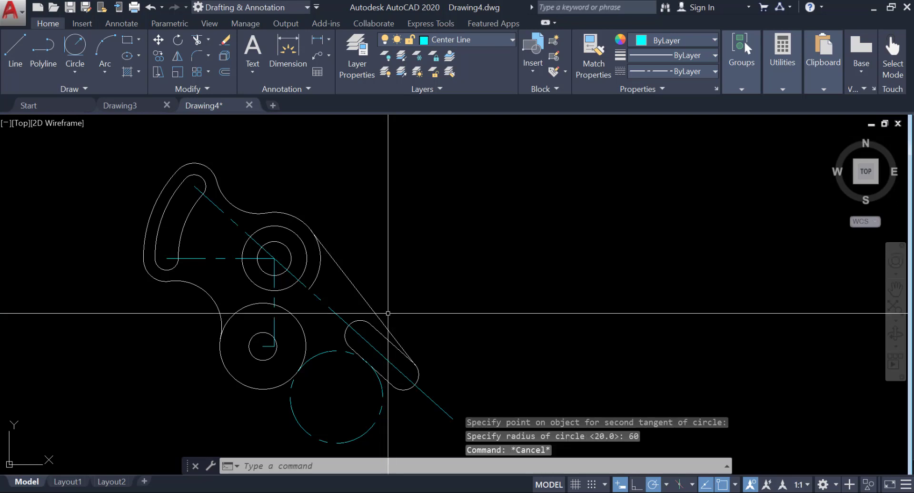
Step: Move the radius 60 circle to layer 0
{"action": "left_click", "coordinate": [329, 352]}
{"action": "left_click", "coordinate": [457, 40]}
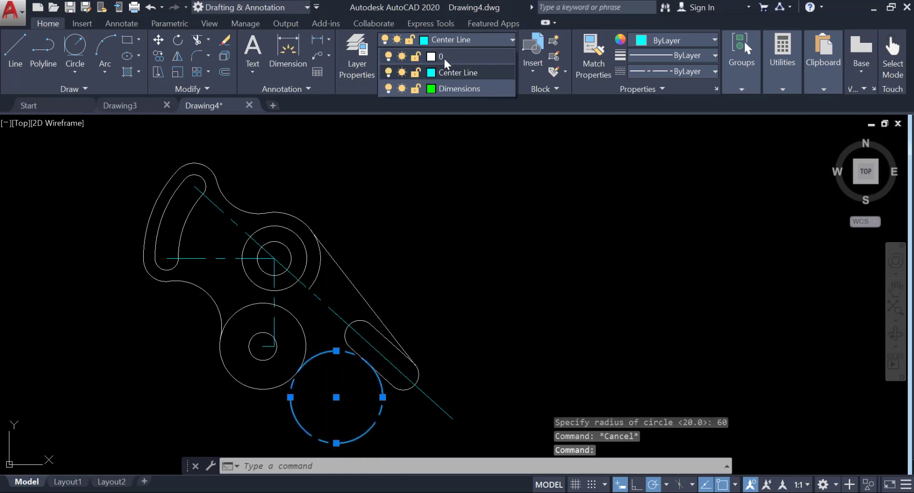
{"action": "left_click", "coordinate": [447, 57]}
{"action": "key", "text": "Escape"}
Step: Trim the radius 60 circle to leave only the arc joining the large lower circle and the straight slot
{"action": "type", "text": "tr"}
{"action": "key", "text": "Return"}
{"action": "key", "text": "Return"}
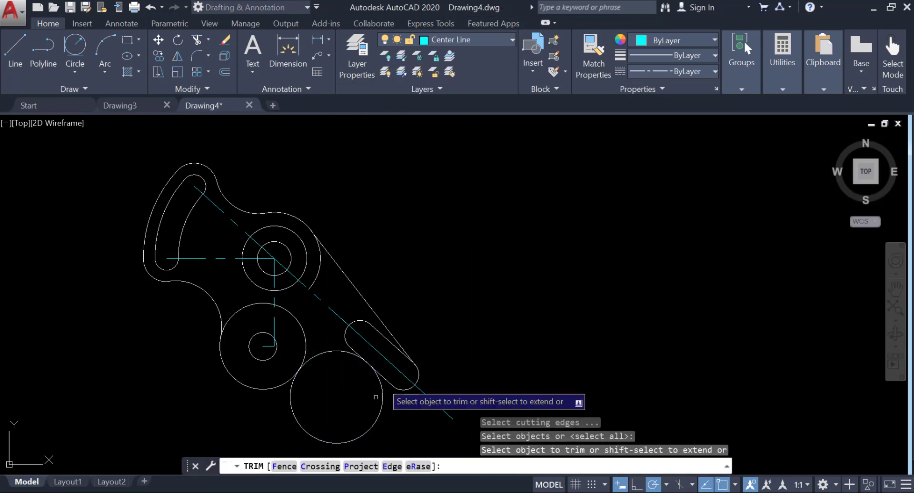
{"action": "left_click", "coordinate": [376, 397]}
{"action": "key", "text": "Return"}
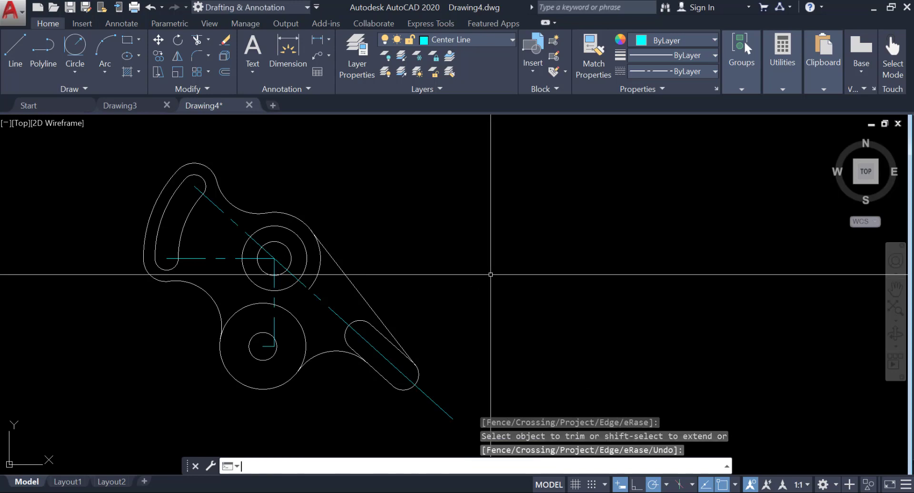
Step: Trim the excess of the outer arc around the upper concentric circles beyond its tangent line
{"action": "middle_click_drag", "start_coordinate": [457, 281], "coordinate": [473, 294]}
{"action": "type", "text": "r"}
{"action": "key", "text": "Return"}
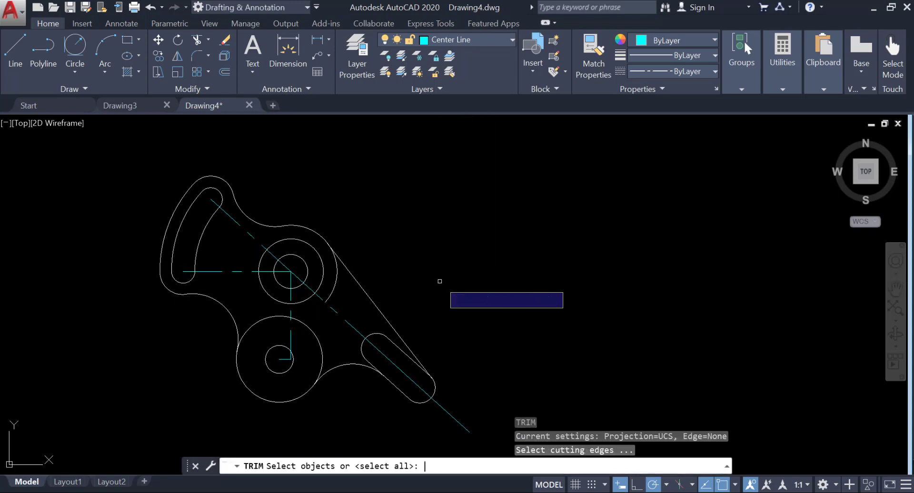
{"action": "key", "text": "Return"}
{"action": "left_click", "coordinate": [336, 285]}
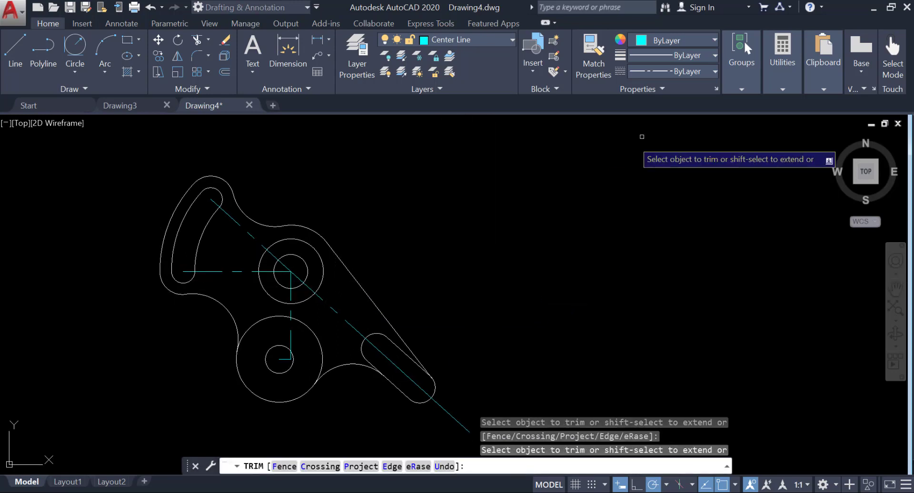
{"action": "key", "text": "Return"}
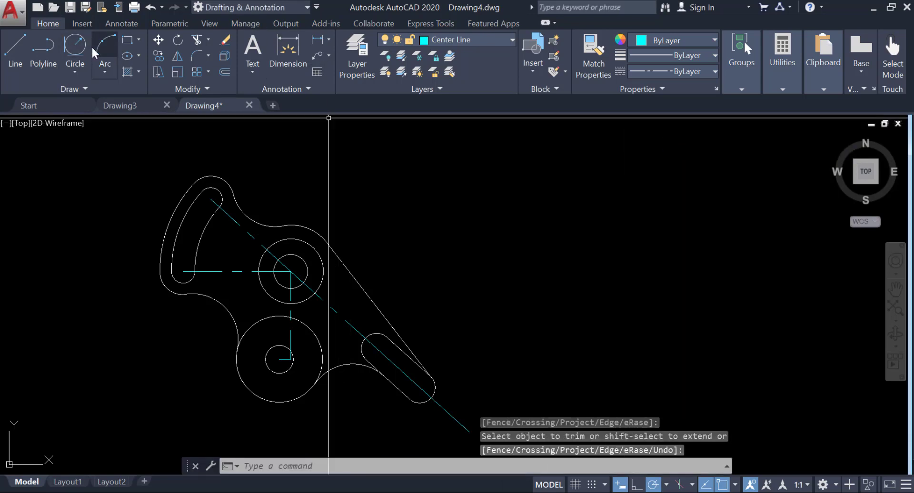
Step: Draw a Start, End, Radius center-line arc between the curved slot's end centers, taking the radius to the upper concentric circles' center
{"action": "left_click", "coordinate": [104, 72]}
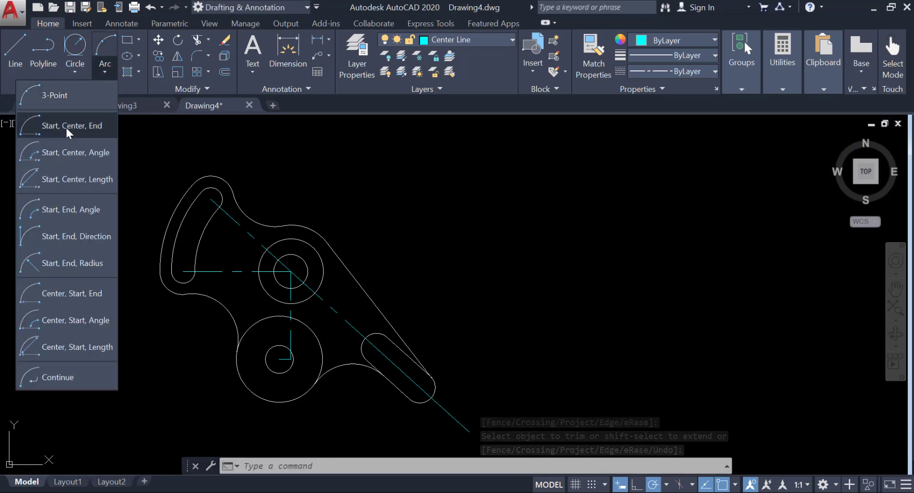
{"action": "left_click", "coordinate": [73, 264]}
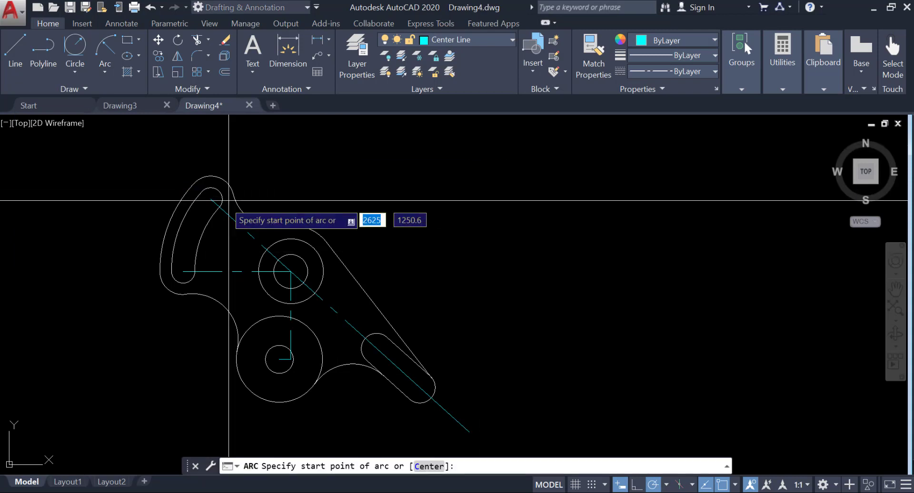
{"action": "left_click", "coordinate": [210, 200]}
{"action": "left_click", "coordinate": [182, 270]}
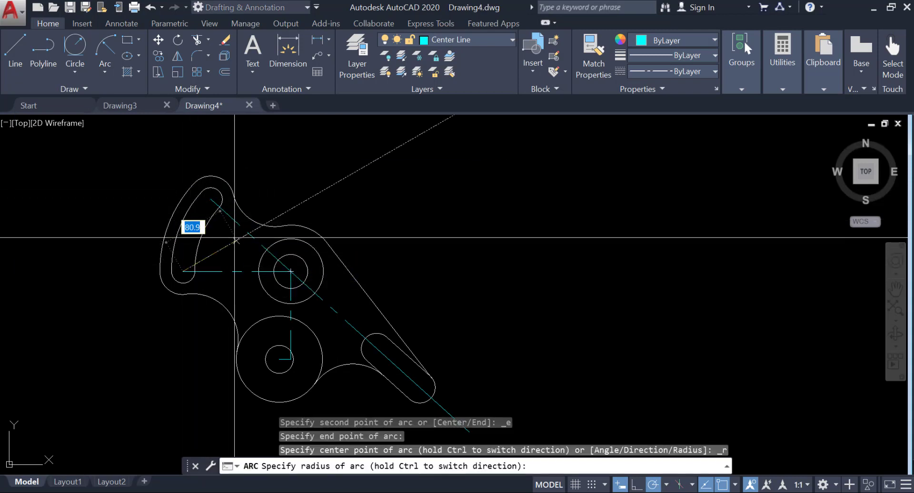
{"action": "left_click", "coordinate": [290, 271]}
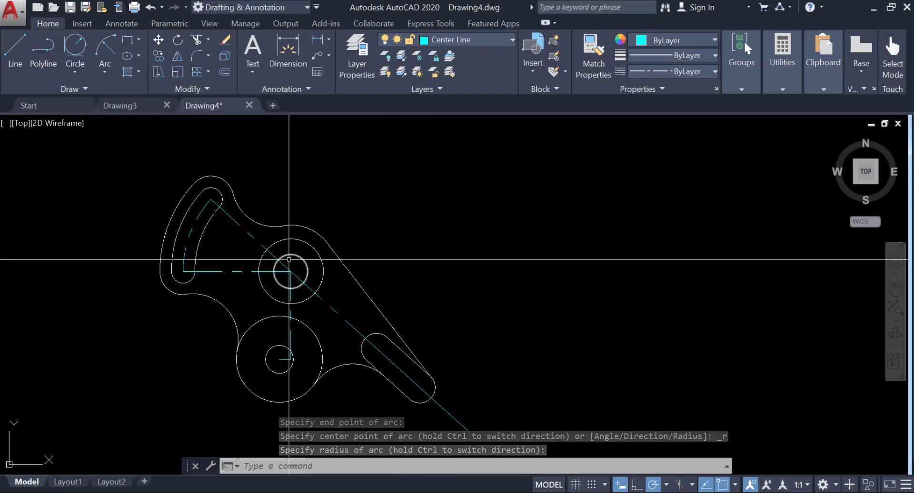
Step: Add a radius dimension to the curved slot's center-line arc, placed outside the part, and undo it
{"action": "mouse_move", "coordinate": [347, 206]}
{"action": "middle_mouse_down"}
{"action": "mouse_move", "coordinate": [370, 171]}
{"action": "mouse_move", "coordinate": [369, 193]}
{"action": "middle_mouse_up"}
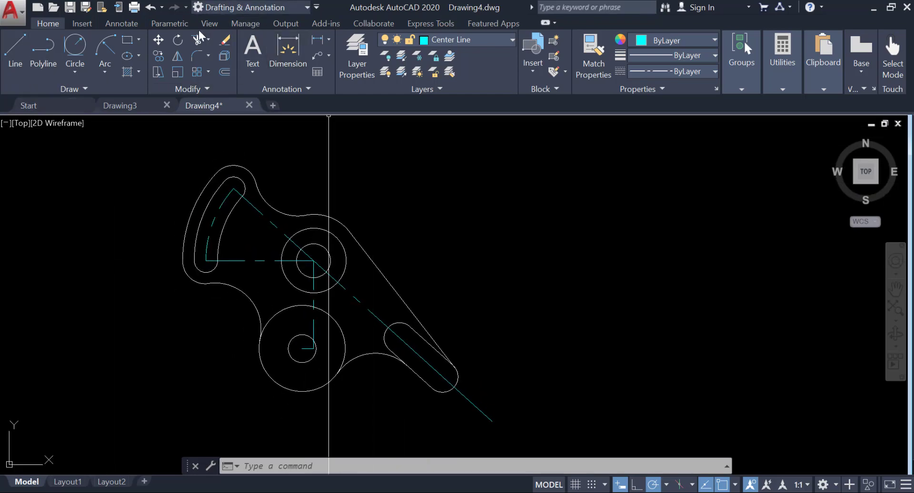
{"action": "left_click", "coordinate": [131, 26]}
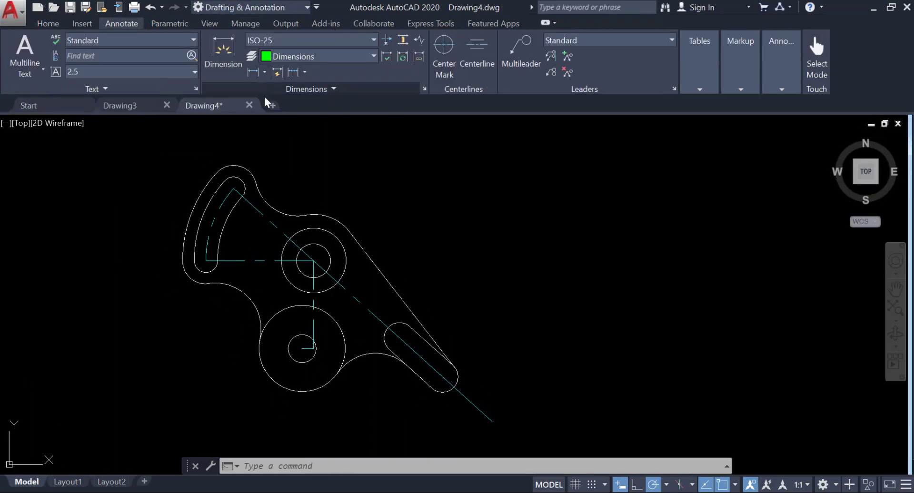
{"action": "left_click", "coordinate": [264, 72]}
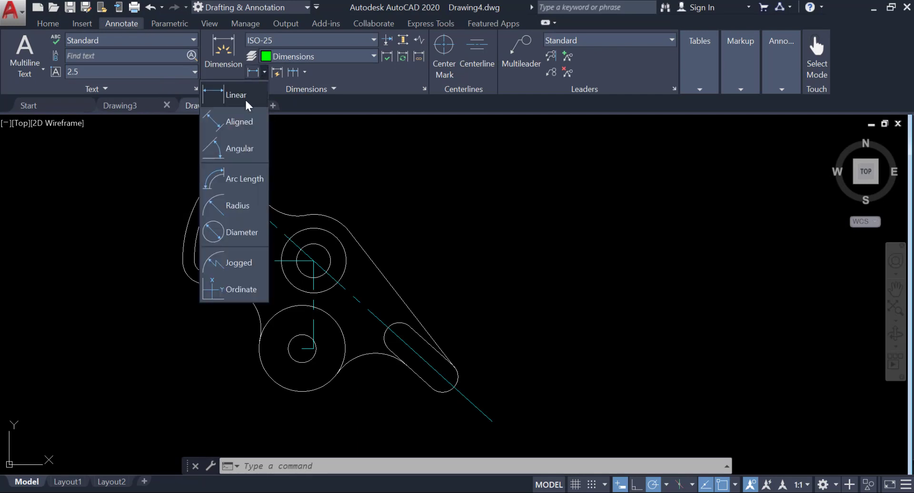
{"action": "left_click", "coordinate": [237, 206]}
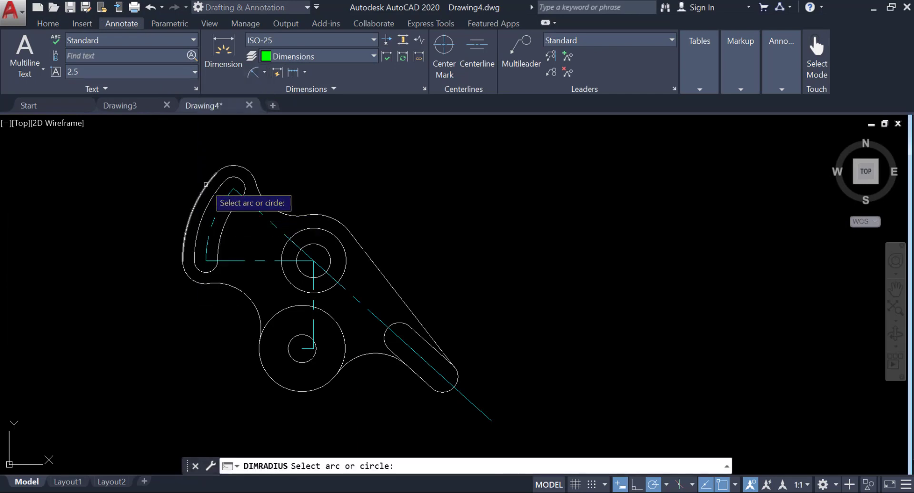
{"action": "left_click", "coordinate": [225, 221]}
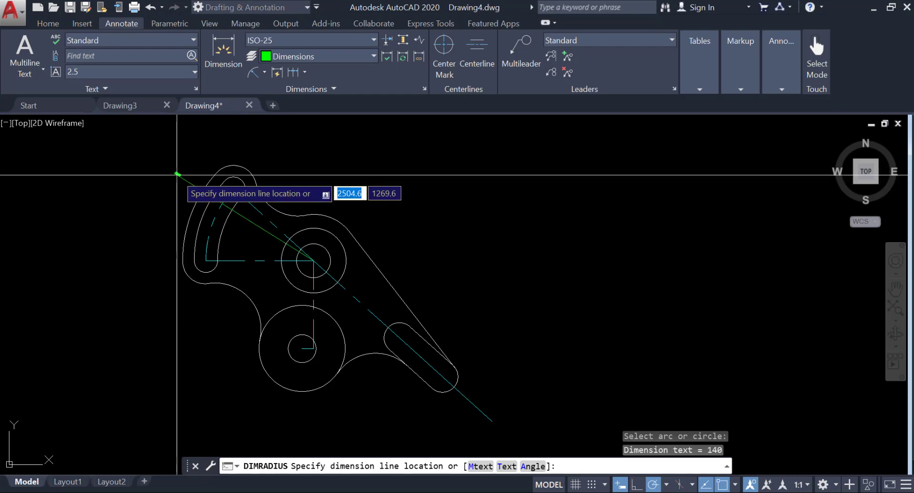
{"action": "scroll", "coordinate": [256, 154], "scroll_direction": "up", "scroll_amount": 2}
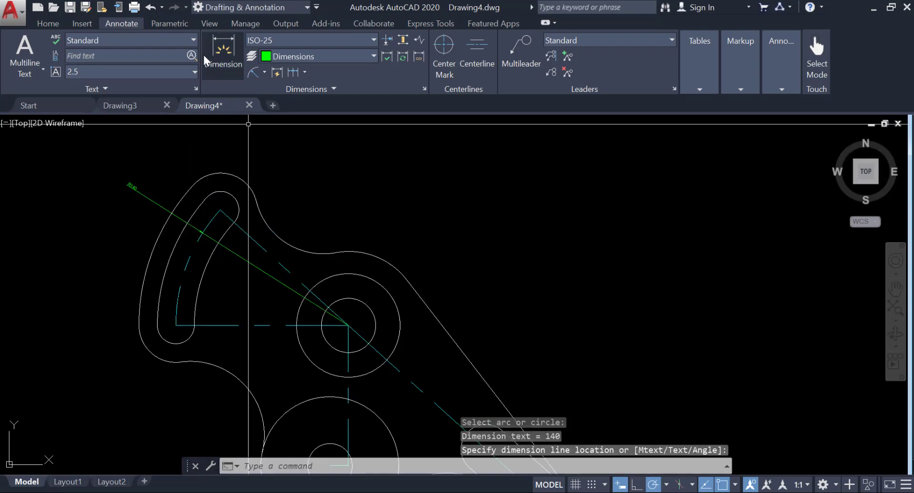
{"action": "left_click", "coordinate": [253, 73]}
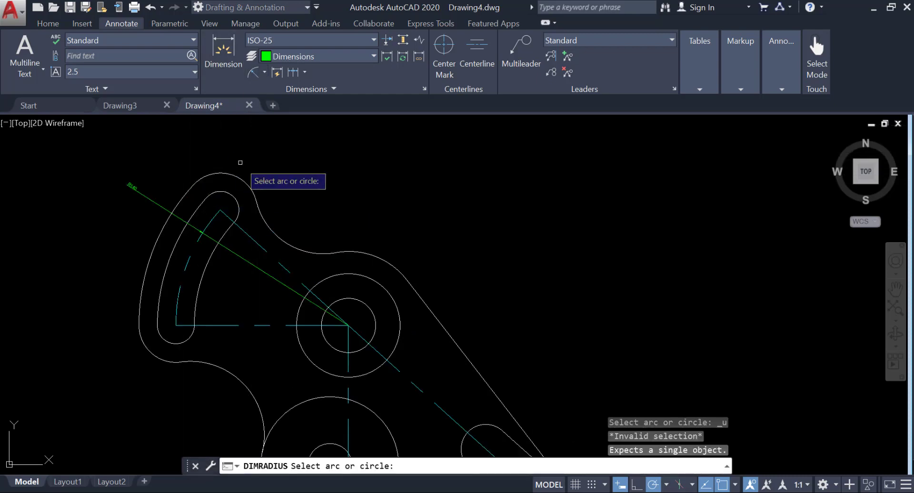
{"action": "key", "text": "ctrl+z"}
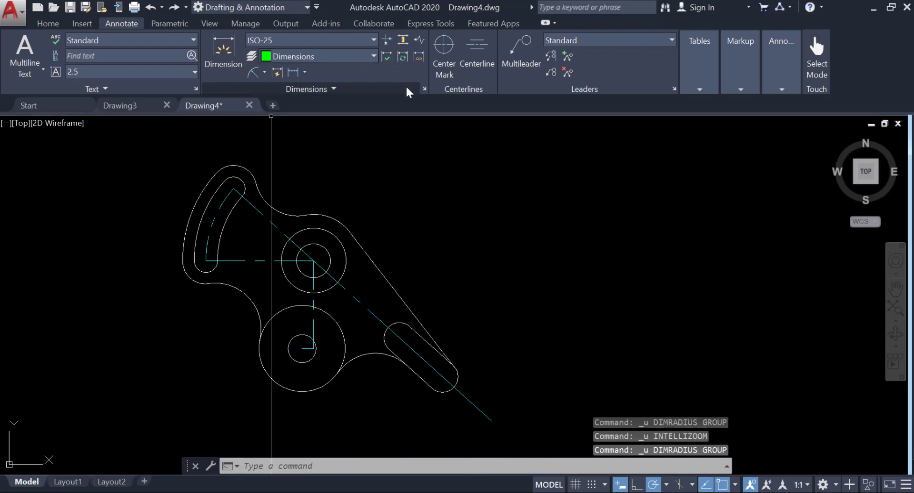
Step: Increase the text height of the ISO-25 dimension style and close the style manager
{"action": "left_click", "coordinate": [424, 89]}
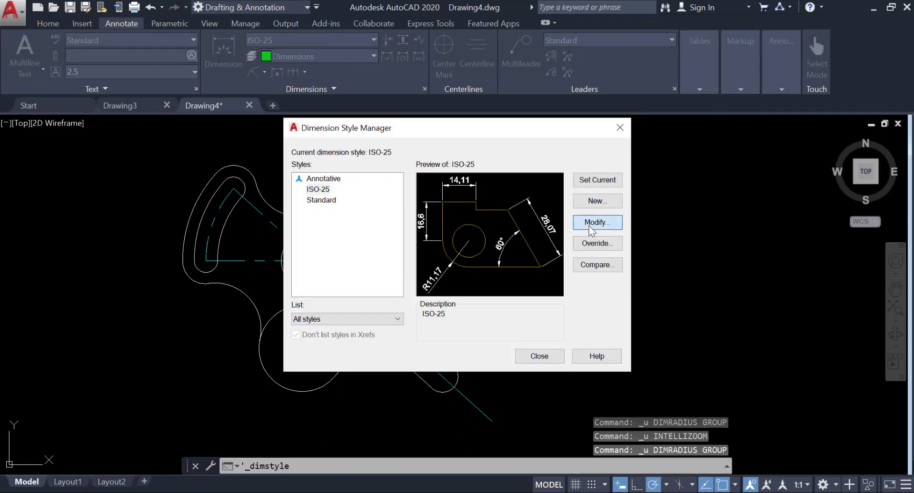
{"action": "left_click", "coordinate": [420, 187]}
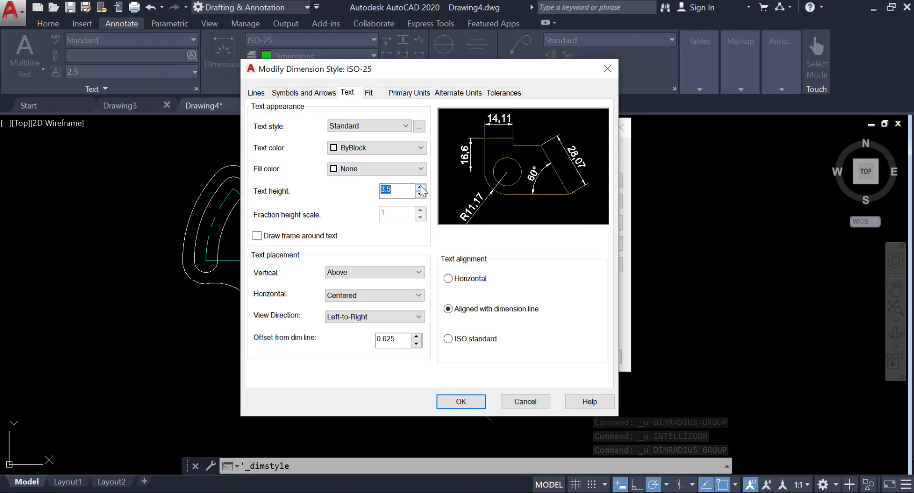
{"action": "left_click", "coordinate": [461, 402]}
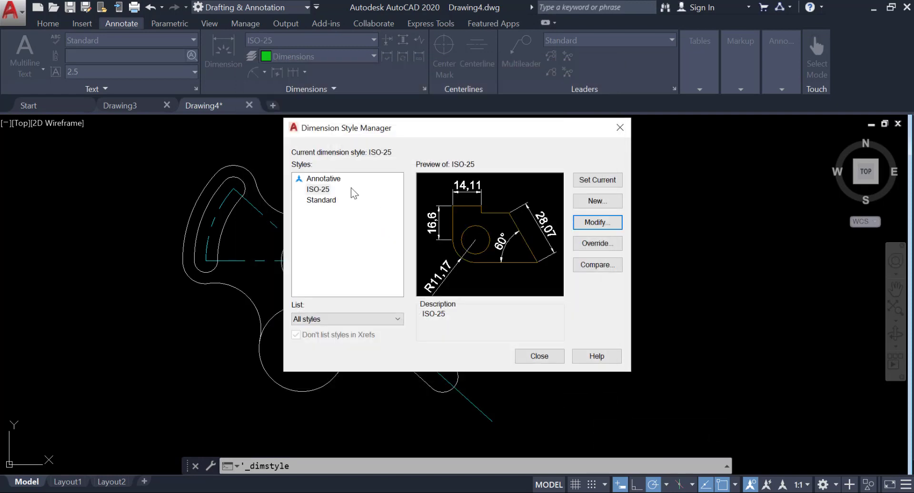
{"action": "left_click", "coordinate": [538, 357]}
Step: Add a radius dimension to the curved slot's center-line arc, placed outside the part's outer curved edge
{"action": "left_click", "coordinate": [254, 73]}
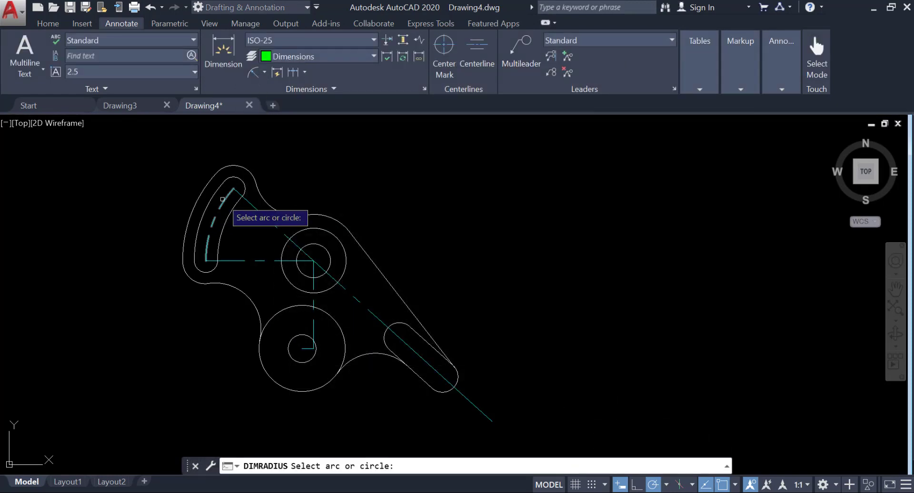
{"action": "left_click", "coordinate": [223, 200]}
{"action": "scroll", "coordinate": [196, 190], "scroll_direction": "up", "scroll_amount": 5}
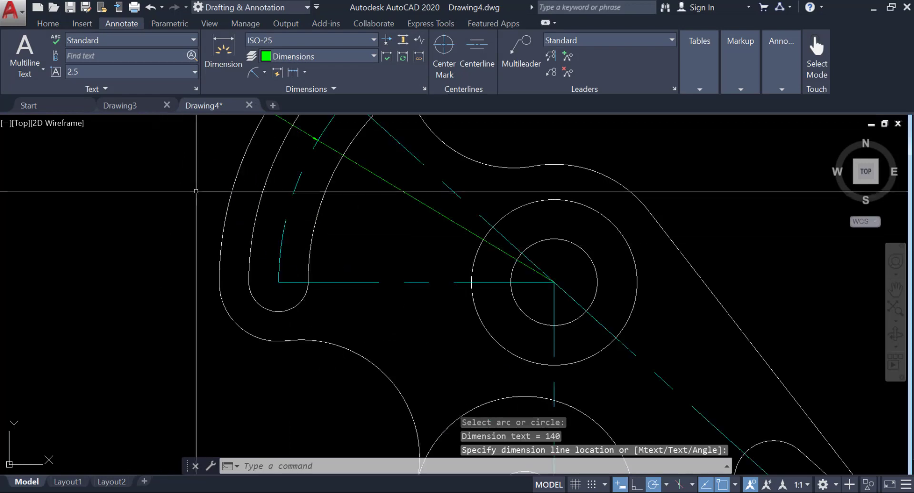
{"action": "scroll", "coordinate": [155, 270], "scroll_direction": "down", "scroll_amount": 5}
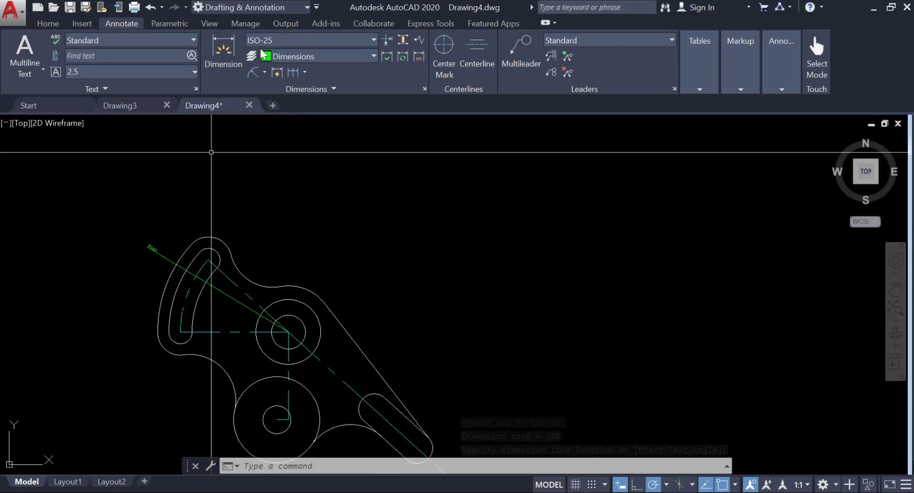
{"action": "left_click", "coordinate": [188, 244]}
Step: Add radius dimensions to the curved slot's upper end arc and the outer arc around it, placed above the part
{"action": "key", "text": "Return"}
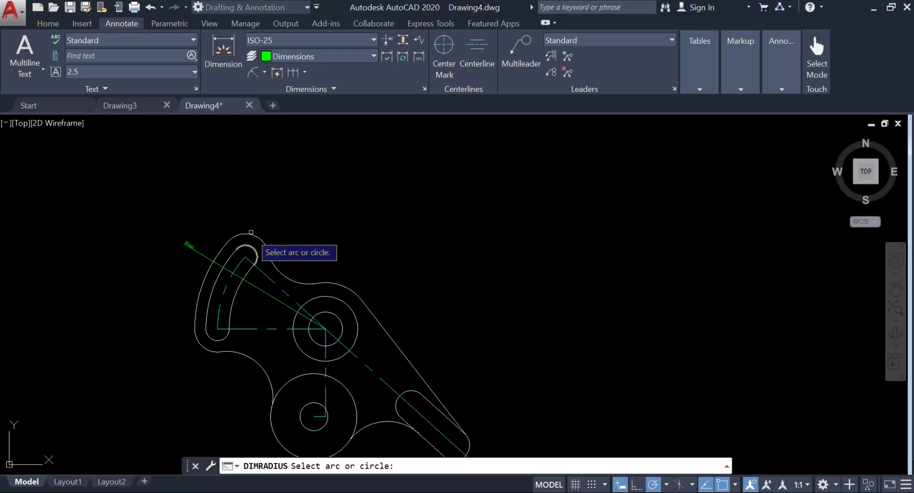
{"action": "left_click", "coordinate": [241, 246]}
{"action": "scroll", "coordinate": [241, 189], "scroll_direction": "up", "scroll_amount": 5}
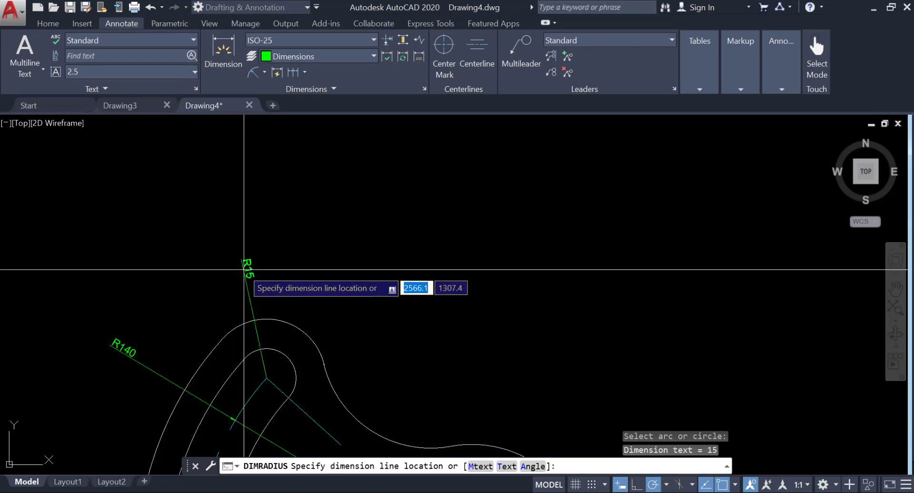
{"action": "left_click", "coordinate": [322, 295]}
{"action": "key", "text": "Return"}
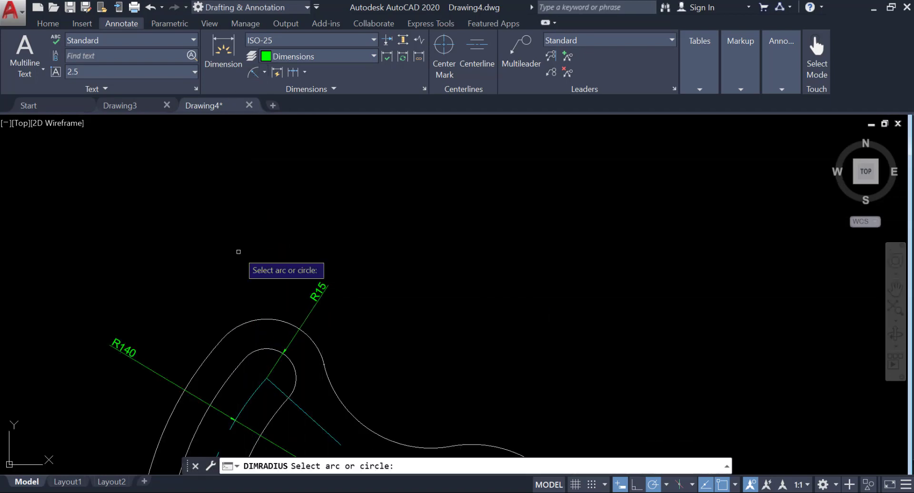
{"action": "left_click", "coordinate": [271, 319]}
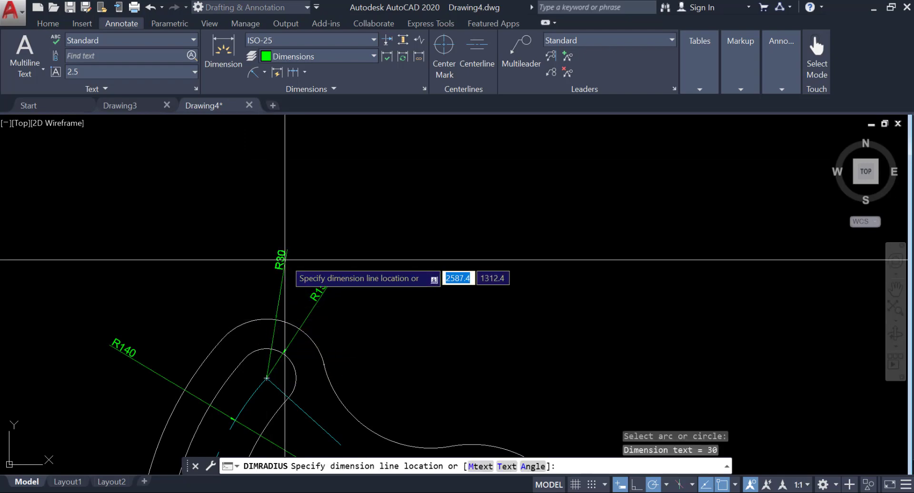
{"action": "left_click", "coordinate": [258, 269]}
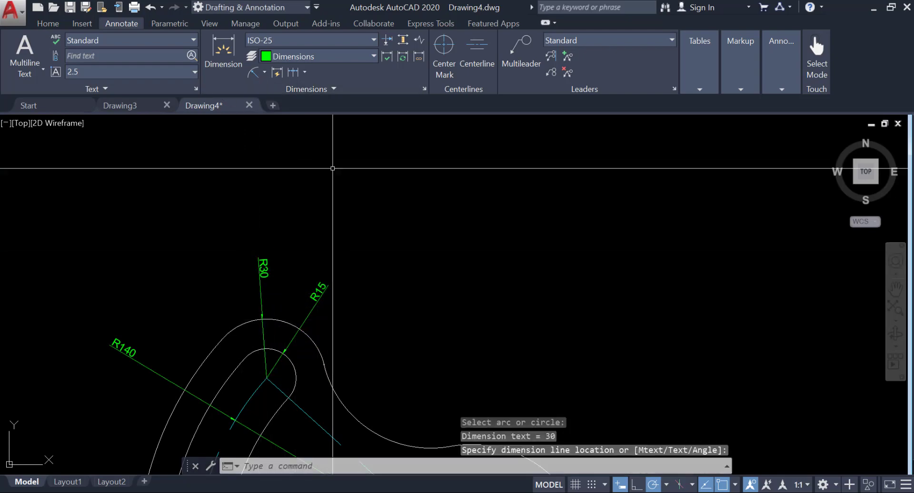
Step: Add a radius dimension to the concave arc joining the curved slot's outline to the arc around the upper circles
{"action": "middle_click_drag", "start_coordinate": [372, 219], "coordinate": [293, 97]}
{"action": "left_click", "coordinate": [251, 73]}
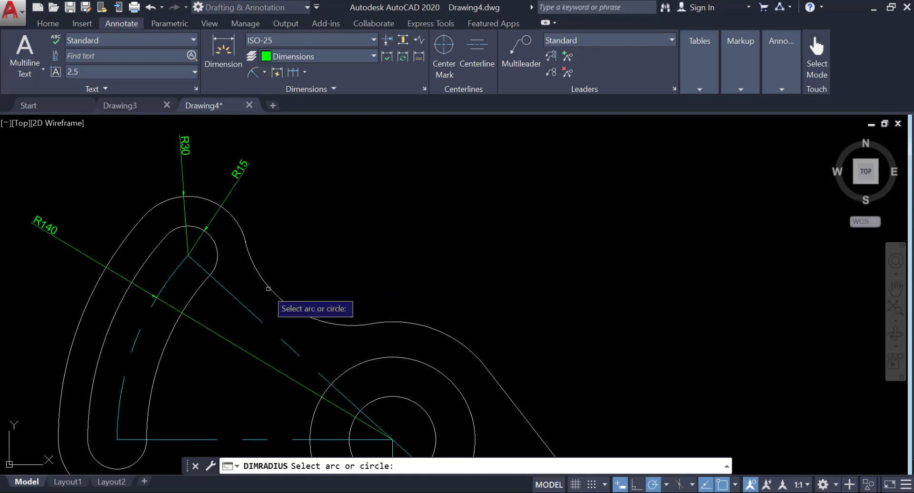
{"action": "left_click", "coordinate": [268, 287]}
{"action": "left_click", "coordinate": [288, 280]}
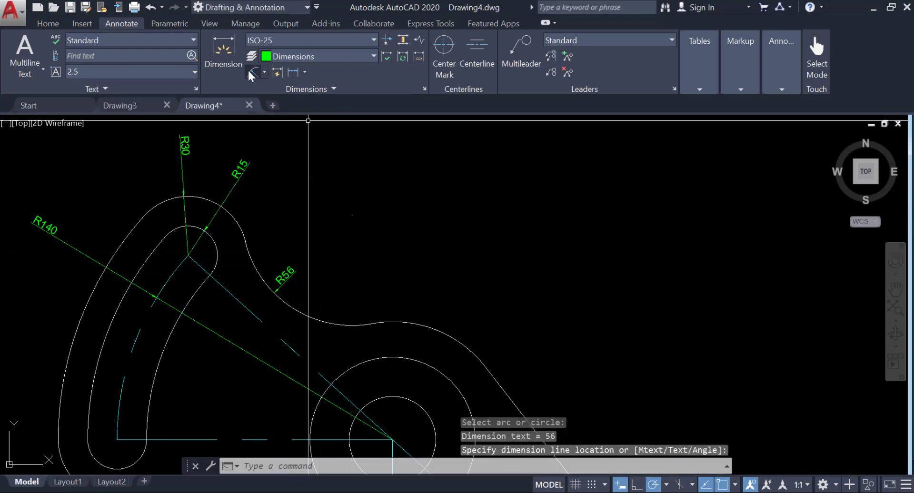
Step: Add radius dimensions to the inner and outer upper concentric circles, placed above the part
{"action": "key", "text": "Return"}
{"action": "middle_click_drag", "start_coordinate": [395, 199], "coordinate": [370, 169]}
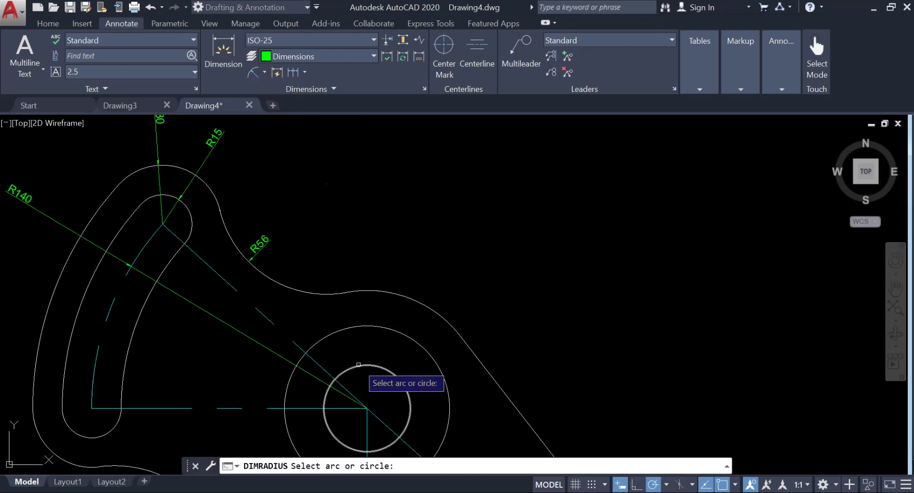
{"action": "left_click", "coordinate": [358, 365]}
{"action": "left_click", "coordinate": [375, 203]}
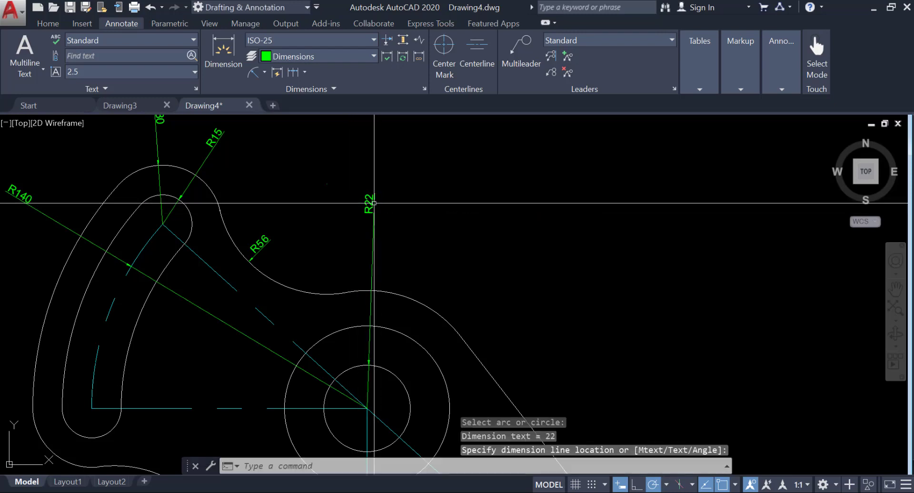
{"action": "key", "text": "Return"}
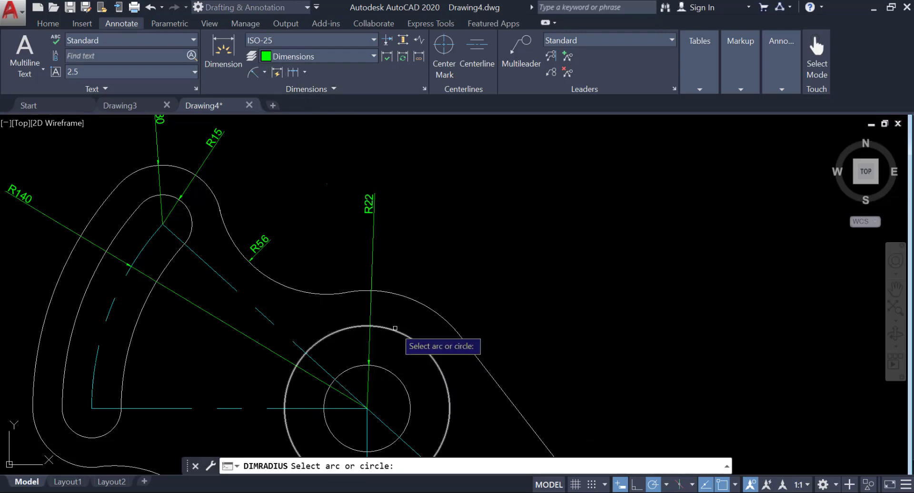
{"action": "left_click", "coordinate": [395, 328]}
{"action": "left_click", "coordinate": [422, 222]}
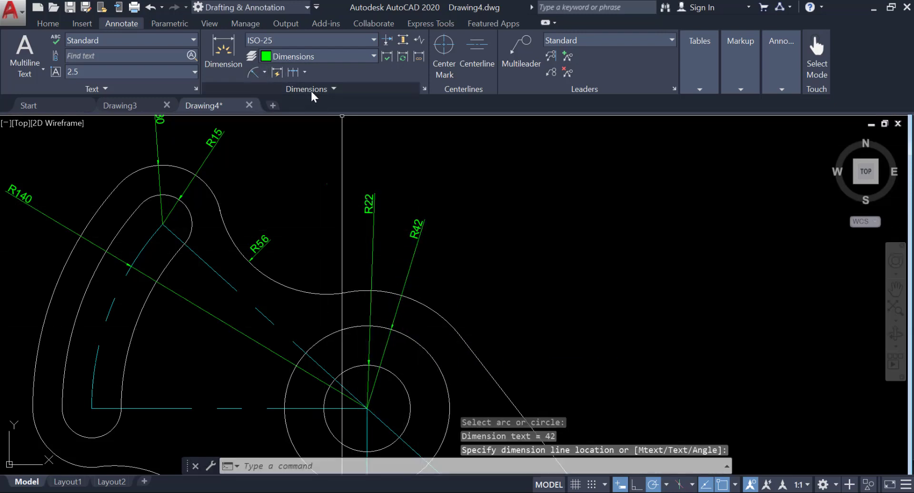
Step: Add a radius dimension to the outer arc around the upper concentric circles, beside their radius dimensions
{"action": "left_click", "coordinate": [258, 76]}
{"action": "left_click", "coordinate": [432, 310]}
{"action": "left_click", "coordinate": [461, 260]}
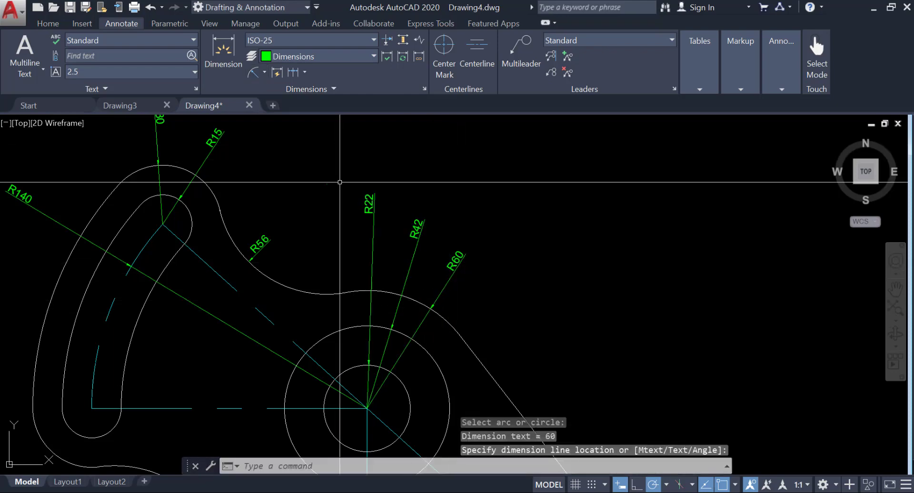
Step: Add a radius dimension to the arc joining the curved slot's lower outline to the large lower circle, placed outside the part
{"action": "scroll", "coordinate": [341, 186], "scroll_direction": "down", "scroll_amount": 2}
{"action": "middle_click_drag", "start_coordinate": [434, 235], "coordinate": [321, 200]}
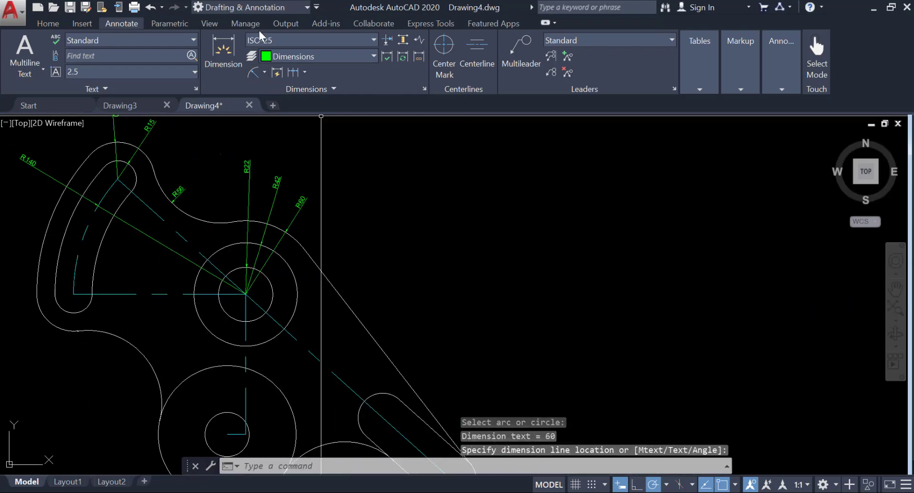
{"action": "left_click", "coordinate": [253, 71]}
{"action": "middle_click_drag", "start_coordinate": [198, 309], "coordinate": [341, 222]}
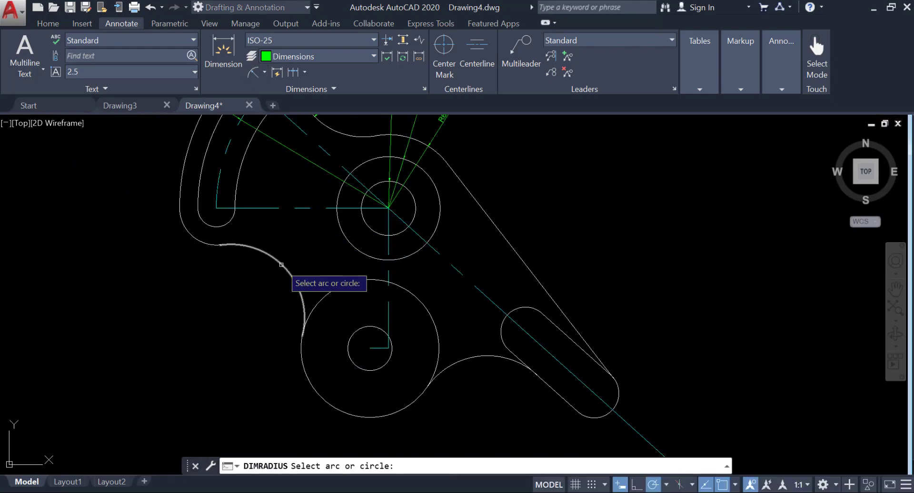
{"action": "left_click", "coordinate": [282, 265]}
{"action": "scroll", "coordinate": [268, 278], "scroll_direction": "up", "scroll_amount": 4}
{"action": "left_click", "coordinate": [241, 321]}
{"action": "scroll", "coordinate": [318, 280], "scroll_direction": "down", "scroll_amount": 4}
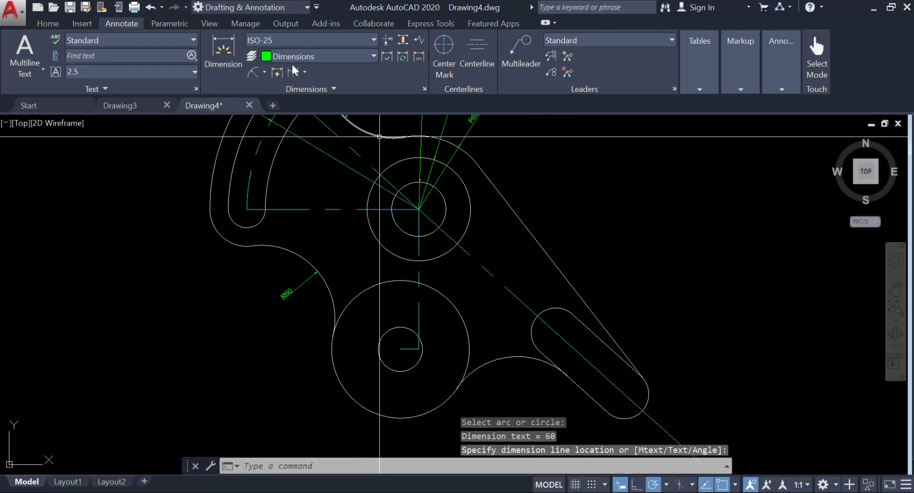
Step: Add radius dimensions to the small and large lower circles, placing the large circle's dimension outside the part
{"action": "left_click", "coordinate": [252, 72]}
{"action": "middle_click_drag", "start_coordinate": [378, 318], "coordinate": [359, 301]}
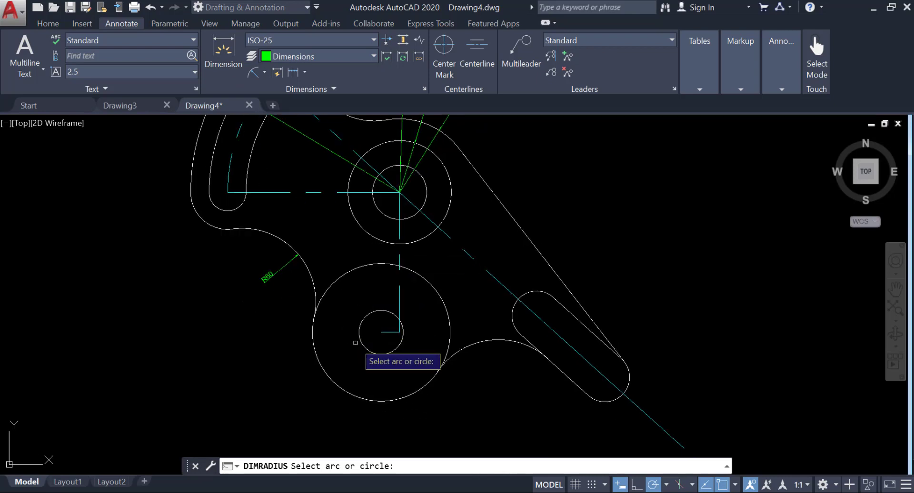
{"action": "left_click", "coordinate": [360, 343]}
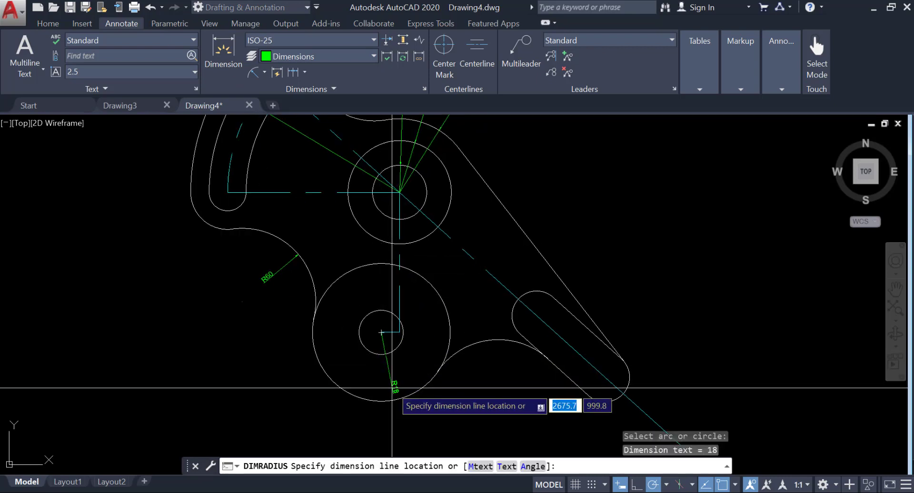
{"action": "left_click", "coordinate": [403, 390]}
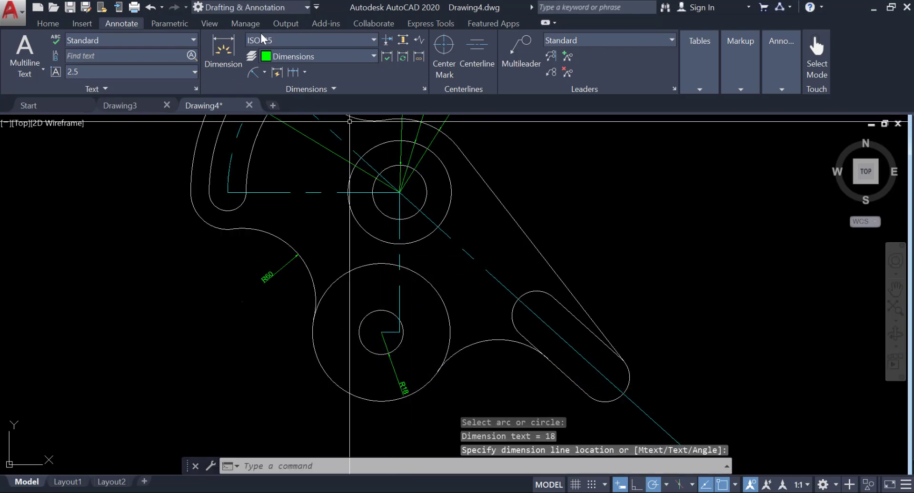
{"action": "key", "text": "Return"}
{"action": "left_click", "coordinate": [333, 376]}
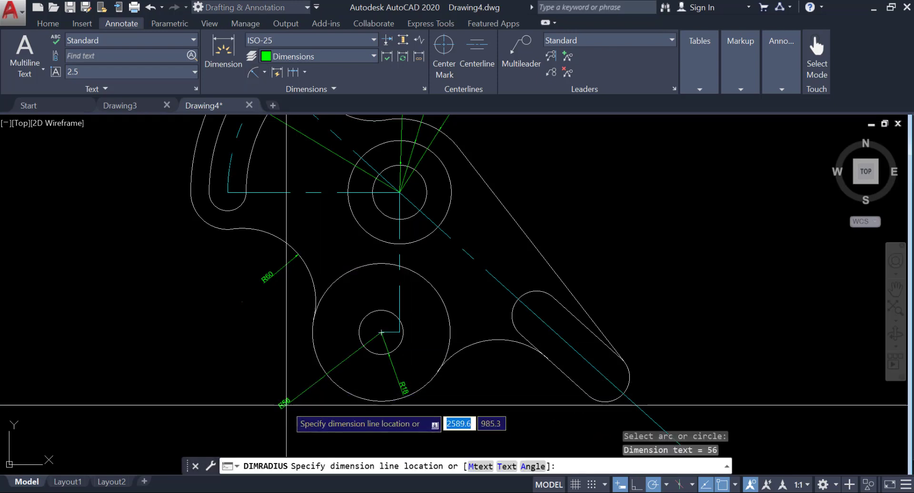
Step: Add a radius dimension to the straight slot's upper end arc, placed just above the slot
{"action": "left_click", "coordinate": [253, 74]}
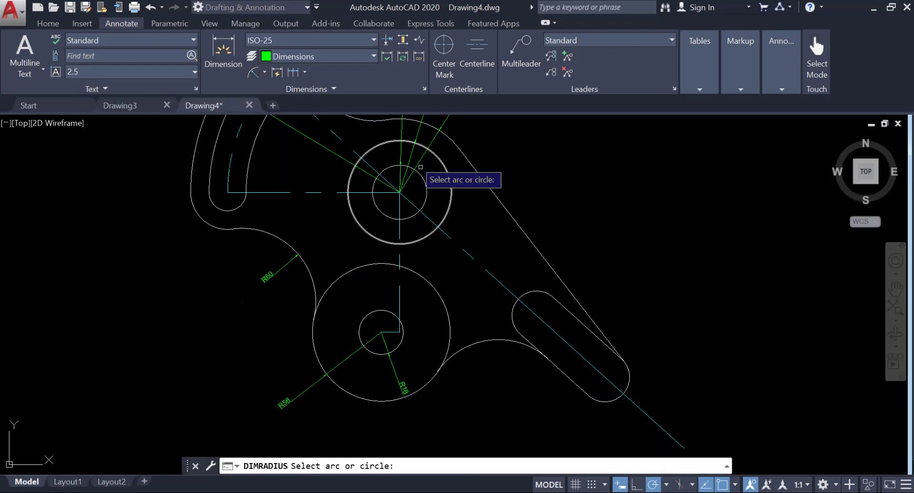
{"action": "left_click", "coordinate": [528, 291]}
{"action": "left_click", "coordinate": [527, 275]}
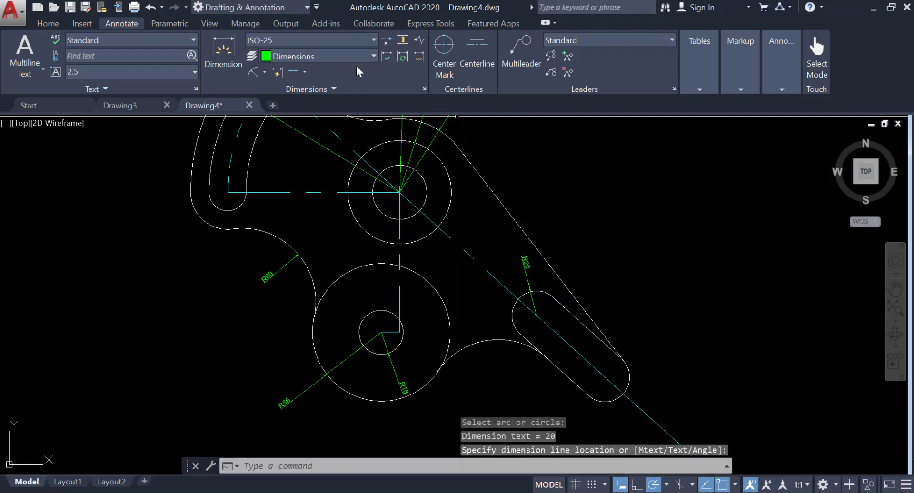
{"action": "left_click", "coordinate": [248, 75]}
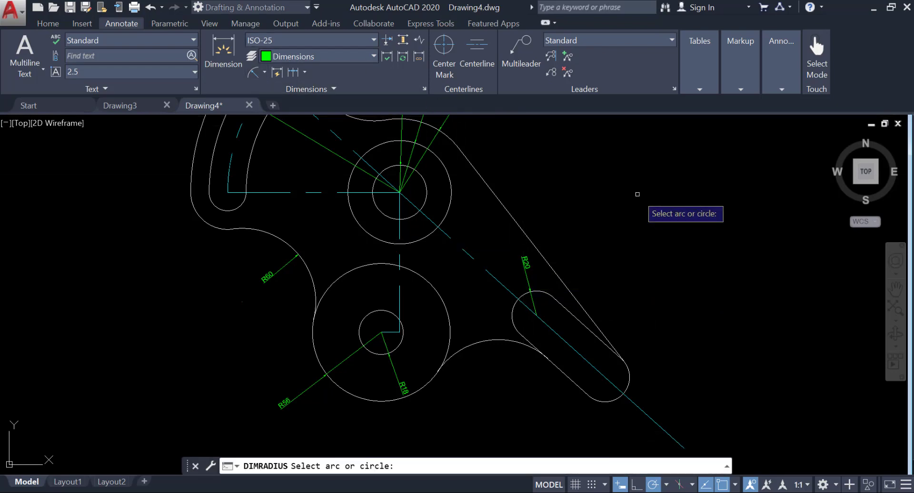
{"action": "scroll", "coordinate": [546, 286], "scroll_direction": "down", "scroll_amount": 3}
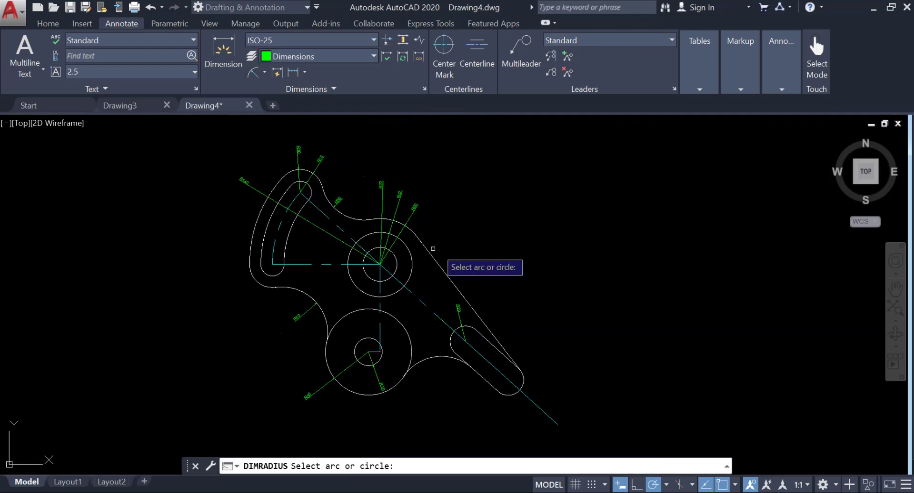
{"action": "key", "text": "Escape"}
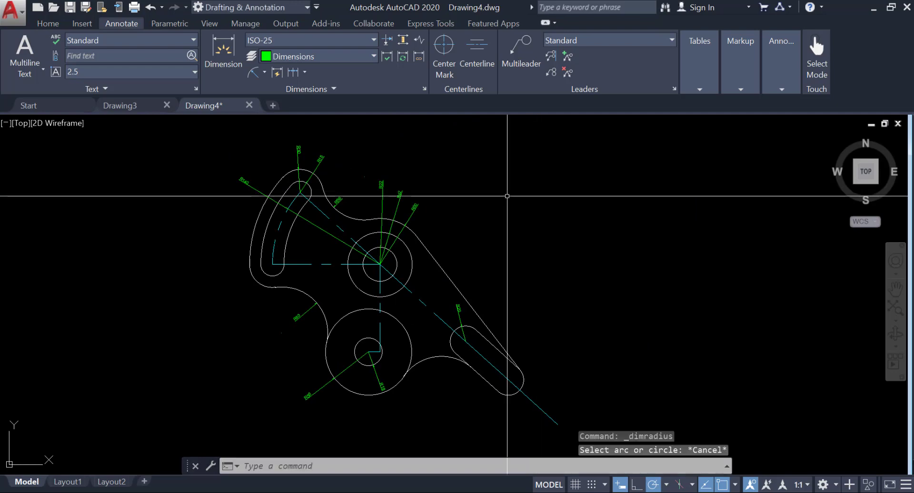
Step: Add an aligned dimension from the upper circles' centre to the straight slot's upper end centre, placed outside the part's straight edge
{"action": "left_click", "coordinate": [265, 72]}
{"action": "left_click", "coordinate": [236, 124]}
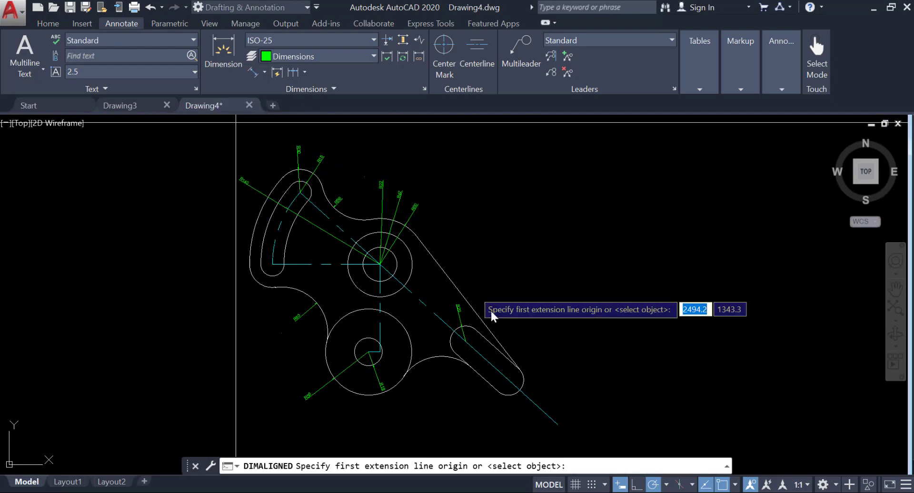
{"action": "scroll", "coordinate": [347, 276], "scroll_direction": "up", "scroll_amount": 5}
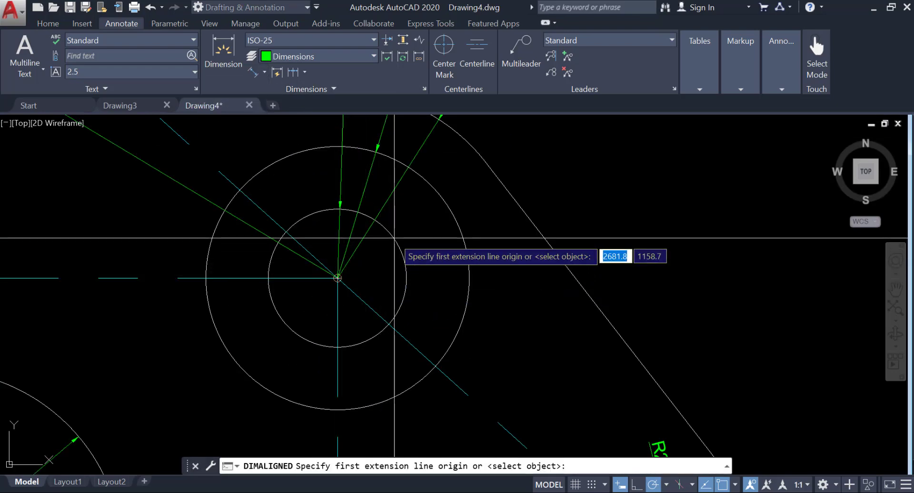
{"action": "left_click", "coordinate": [337, 278]}
{"action": "scroll", "coordinate": [452, 302], "scroll_direction": "down", "scroll_amount": 3}
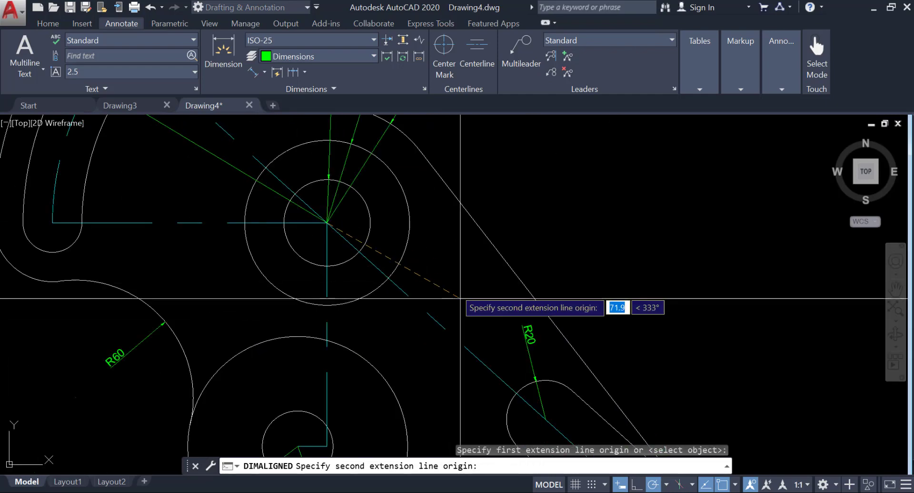
{"action": "middle_click_drag", "start_coordinate": [452, 302], "coordinate": [450, 291]}
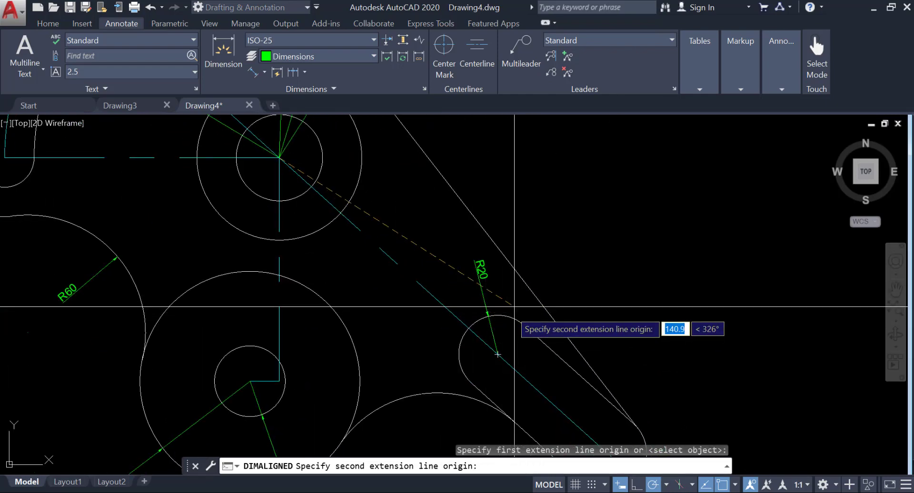
{"action": "scroll", "coordinate": [500, 316], "scroll_direction": "up", "scroll_amount": 6}
{"action": "scroll", "coordinate": [481, 353], "scroll_direction": "up", "scroll_amount": 4}
{"action": "scroll", "coordinate": [488, 336], "scroll_direction": "down", "scroll_amount": 6}
{"action": "middle_click_drag", "start_coordinate": [472, 298], "coordinate": [475, 121]}
{"action": "left_click", "coordinate": [476, 252]}
{"action": "scroll", "coordinate": [527, 188], "scroll_direction": "down", "scroll_amount": 6}
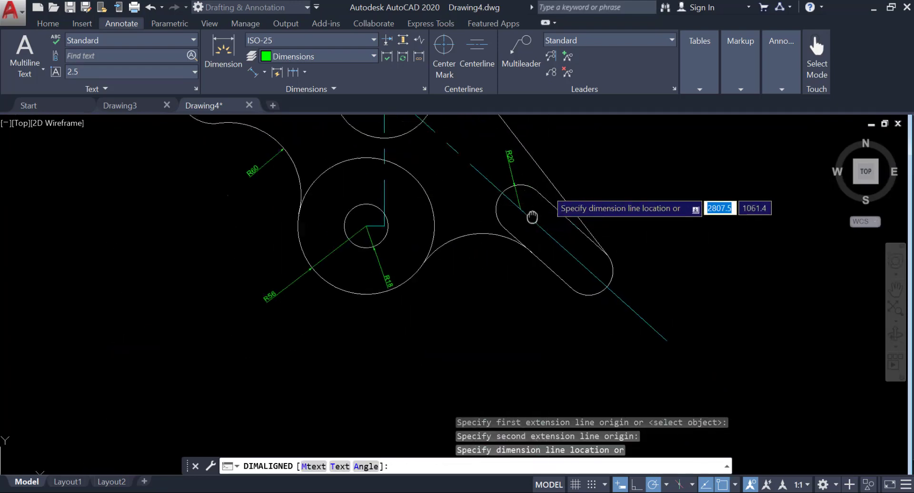
{"action": "middle_click_drag", "start_coordinate": [503, 214], "coordinate": [456, 290]}
{"action": "left_click", "coordinate": [482, 263]}
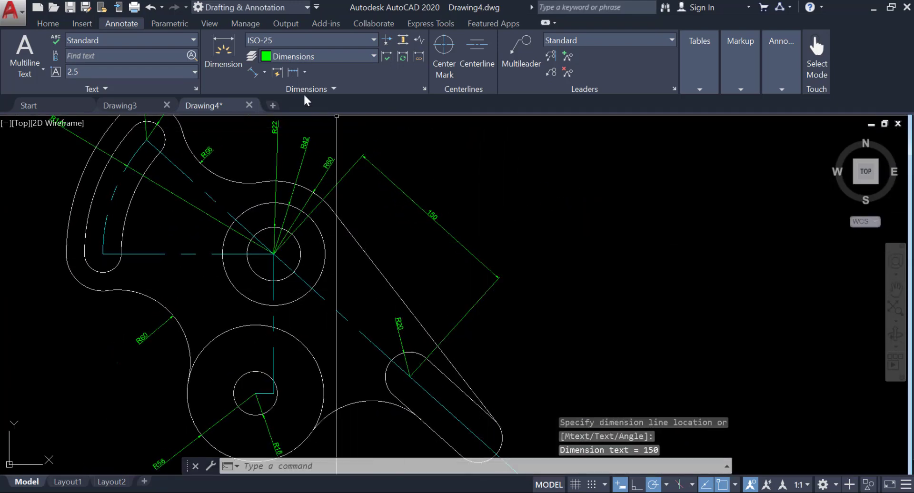
Step: Add an aligned dimension between the straight slot's two end centres, placed in line with the neighbouring aligned dimension
{"action": "key", "text": "Return"}
{"action": "scroll", "coordinate": [333, 310], "scroll_direction": "up", "scroll_amount": 5}
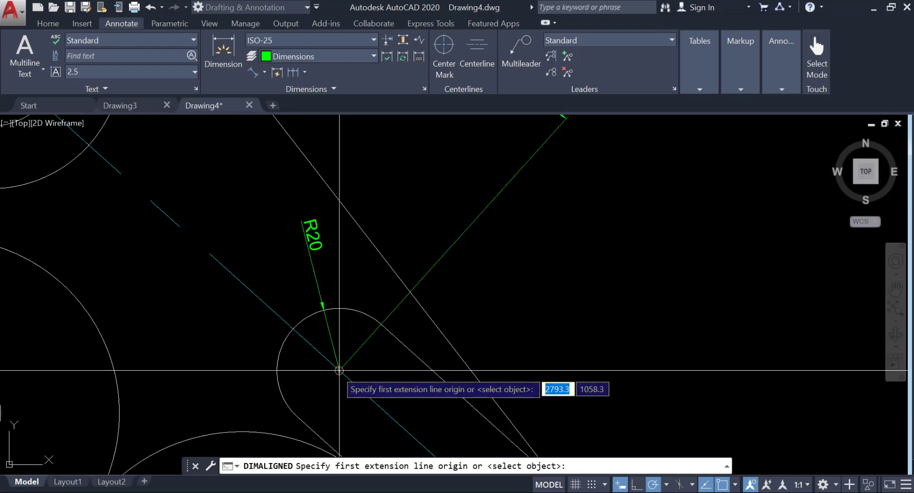
{"action": "left_click", "coordinate": [339, 371]}
{"action": "scroll", "coordinate": [336, 367], "scroll_direction": "down", "scroll_amount": 5}
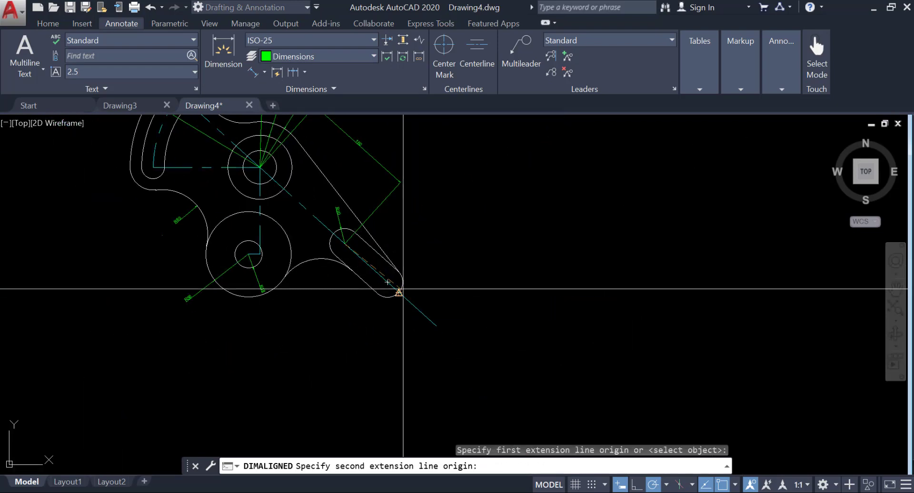
{"action": "scroll", "coordinate": [351, 261], "scroll_direction": "up", "scroll_amount": 5}
{"action": "left_click", "coordinate": [351, 263]}
{"action": "scroll", "coordinate": [405, 238], "scroll_direction": "down", "scroll_amount": 4}
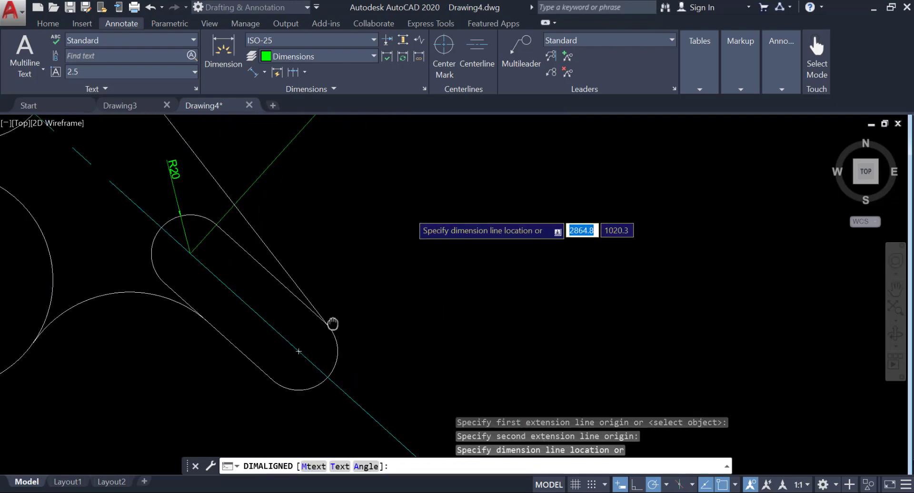
{"action": "left_click", "coordinate": [376, 276]}
{"action": "scroll", "coordinate": [376, 277], "scroll_direction": "down", "scroll_amount": 2}
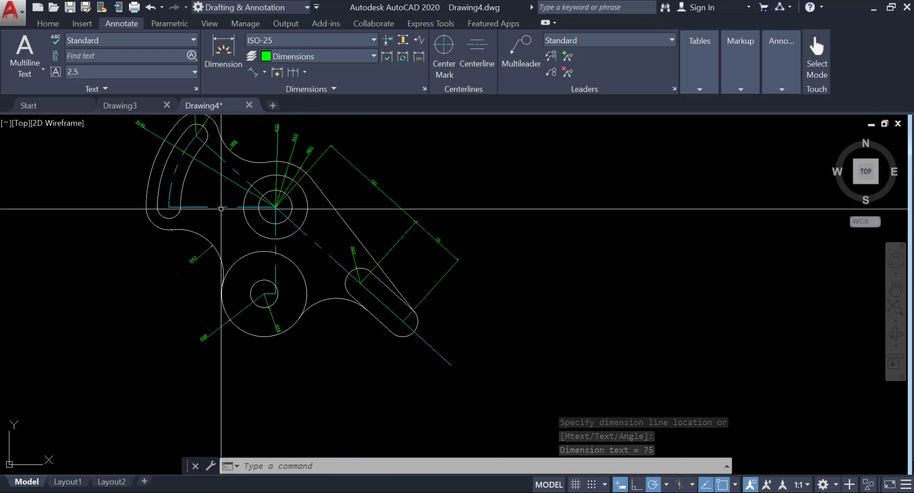
Step: Add a vertical linear dimension between the upper and lower circles' centres, placed just outside the large lower circle
{"action": "middle_click_drag", "start_coordinate": [225, 176], "coordinate": [224, 232]}
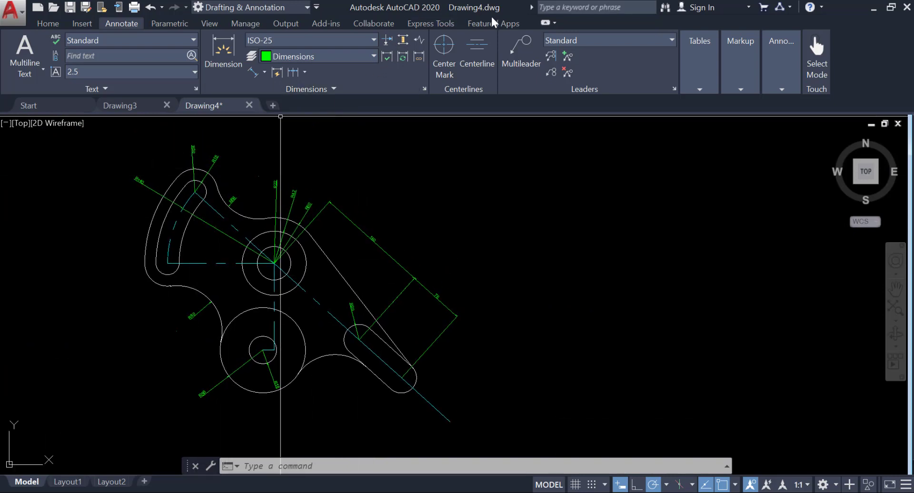
{"action": "left_click", "coordinate": [263, 72]}
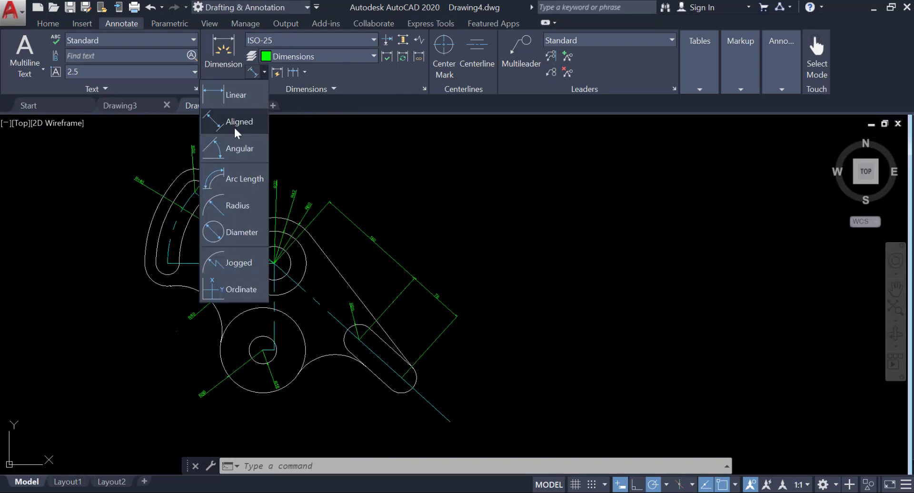
{"action": "left_click", "coordinate": [224, 97]}
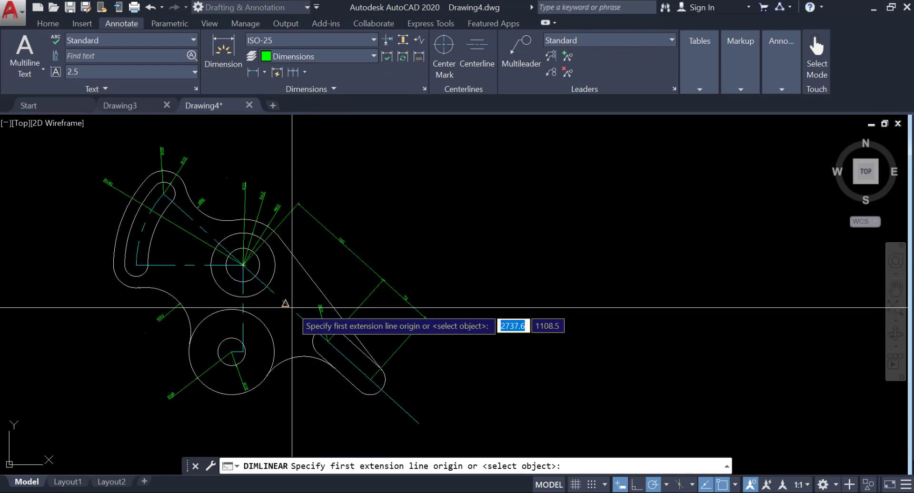
{"action": "scroll", "coordinate": [262, 267], "scroll_direction": "up", "scroll_amount": 3}
{"action": "scroll", "coordinate": [255, 248], "scroll_direction": "up", "scroll_amount": 2}
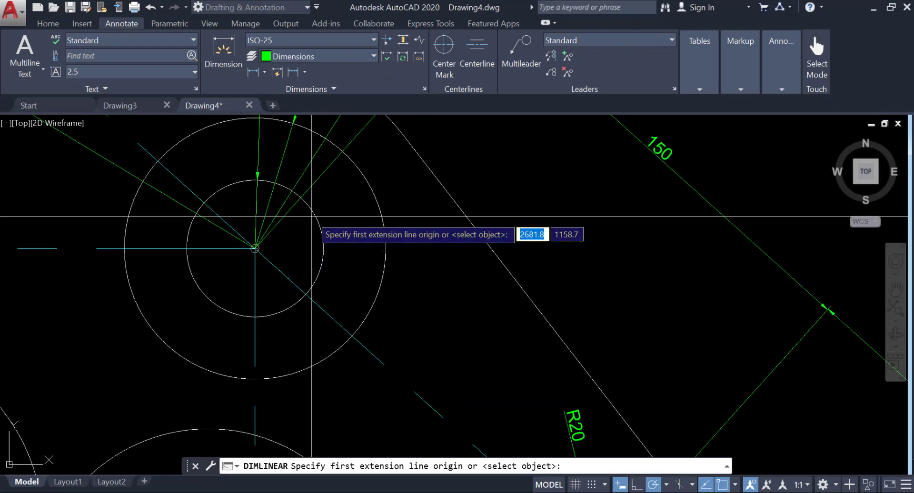
{"action": "scroll", "coordinate": [255, 248], "scroll_direction": "down", "scroll_amount": 5}
{"action": "scroll", "coordinate": [283, 245], "scroll_direction": "up", "scroll_amount": 2}
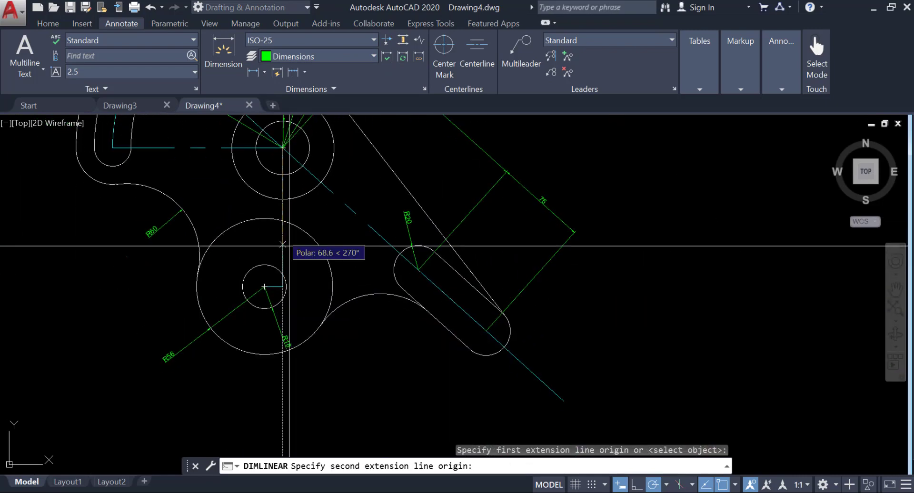
{"action": "left_click", "coordinate": [323, 270]}
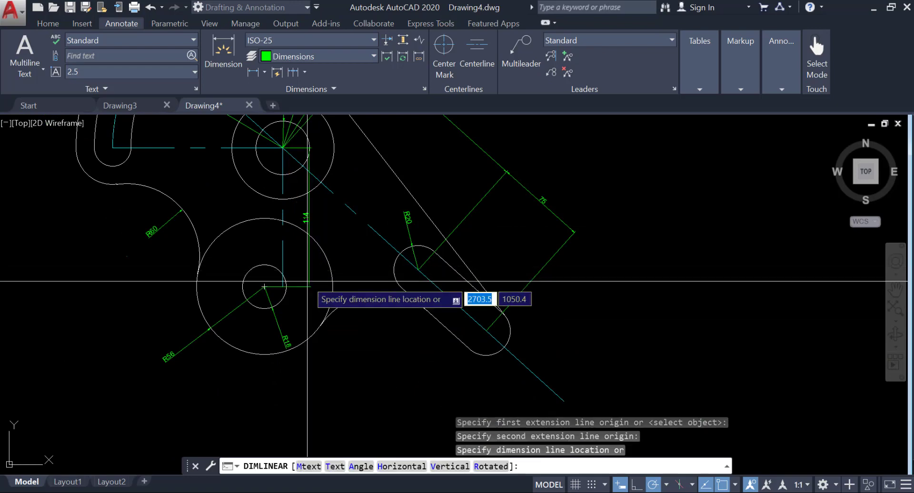
{"action": "left_click", "coordinate": [351, 267]}
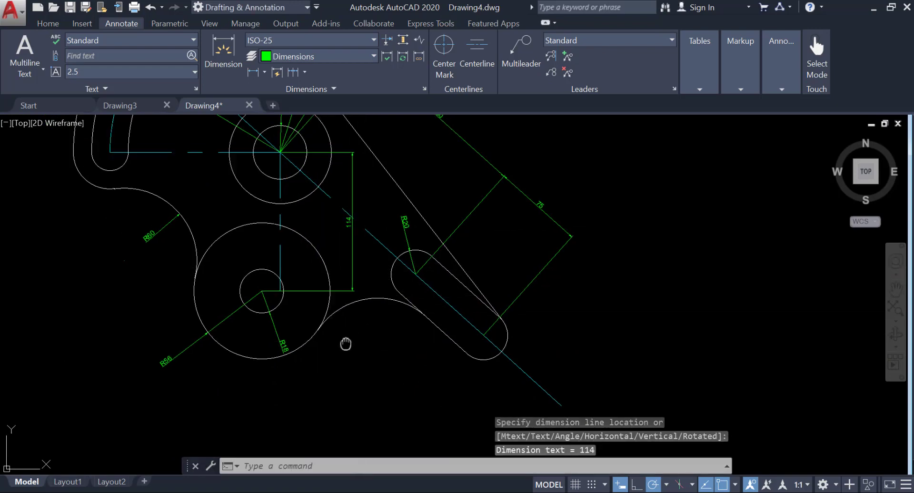
Step: Add a horizontal linear dimension between the upper and lower circles' centres, placed above the small lower circle
{"action": "middle_click_drag", "start_coordinate": [304, 278], "coordinate": [324, 344]}
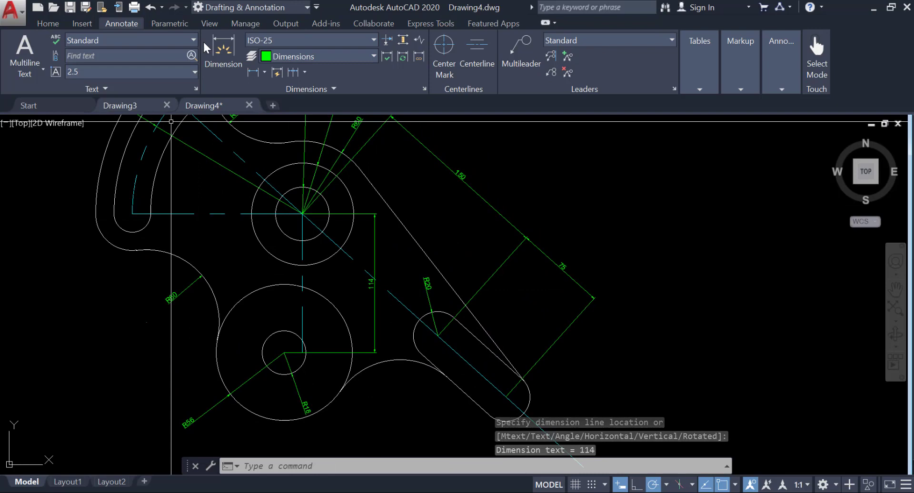
{"action": "left_click", "coordinate": [253, 73]}
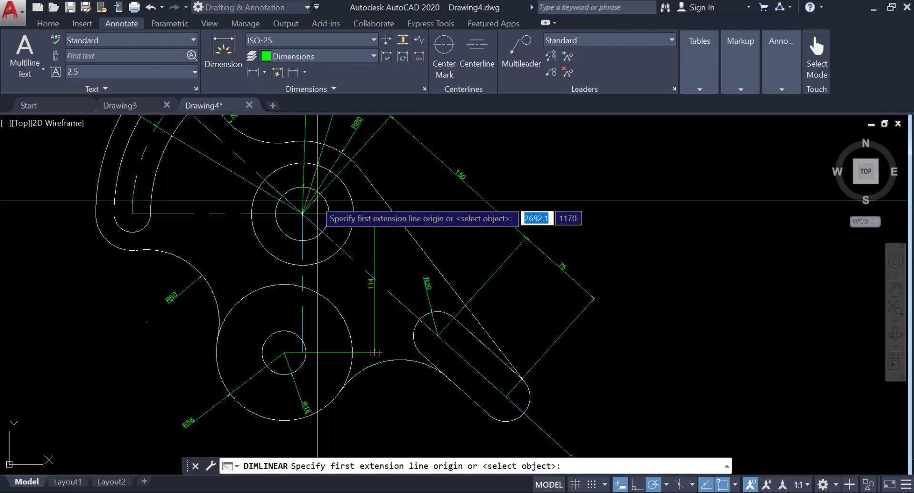
{"action": "left_click", "coordinate": [302, 214]}
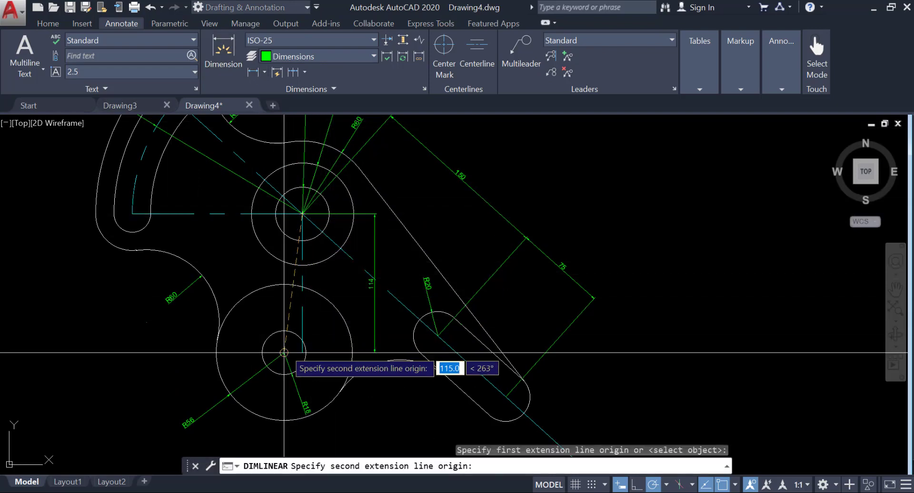
{"action": "left_click", "coordinate": [285, 352]}
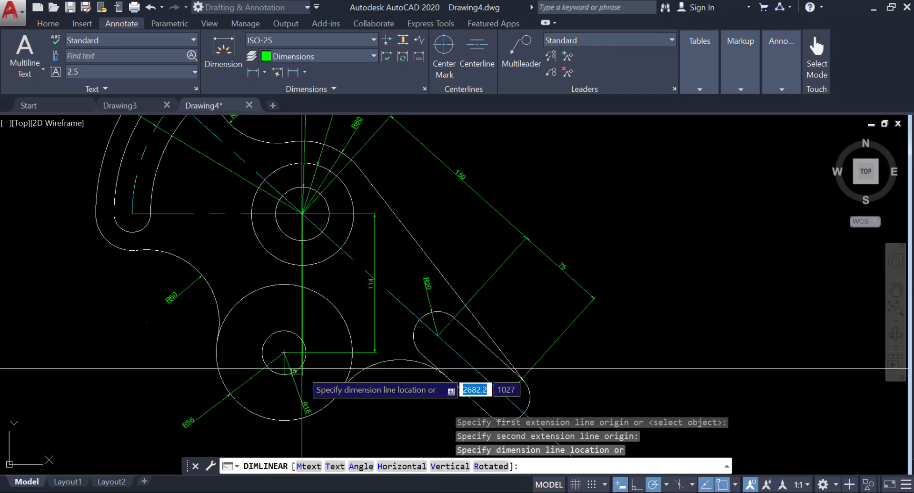
{"action": "left_click", "coordinate": [293, 308]}
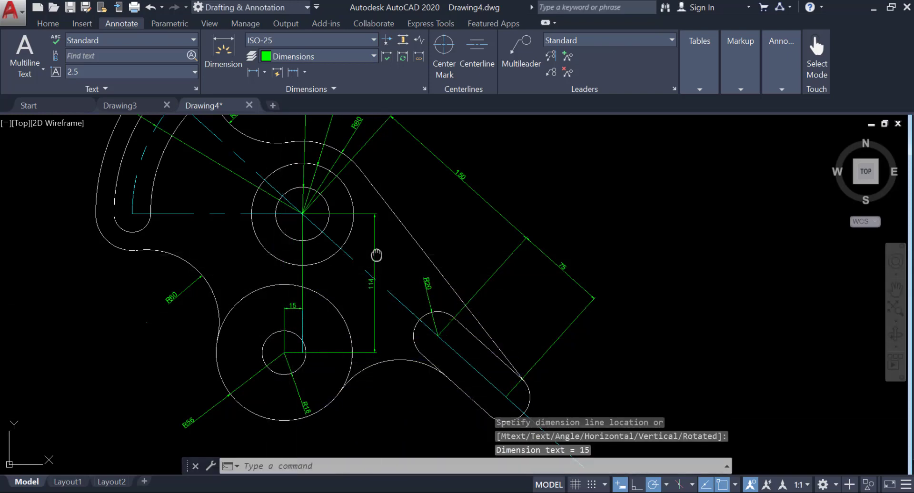
{"action": "scroll", "coordinate": [366, 271], "scroll_direction": "down", "scroll_amount": 2}
{"action": "middle_click_drag", "start_coordinate": [377, 255], "coordinate": [274, 230]}
{"action": "key", "text": "Escape"}
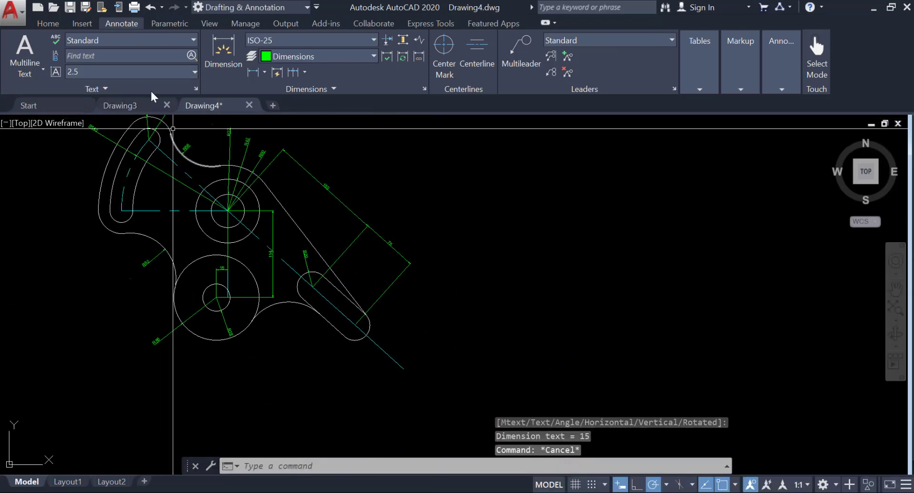
Step: Copy the horizontal centre line from the upper circles' centre to the straight slot's lower end centre
{"action": "type", "text": "ct o"}
{"action": "key", "text": "Return"}
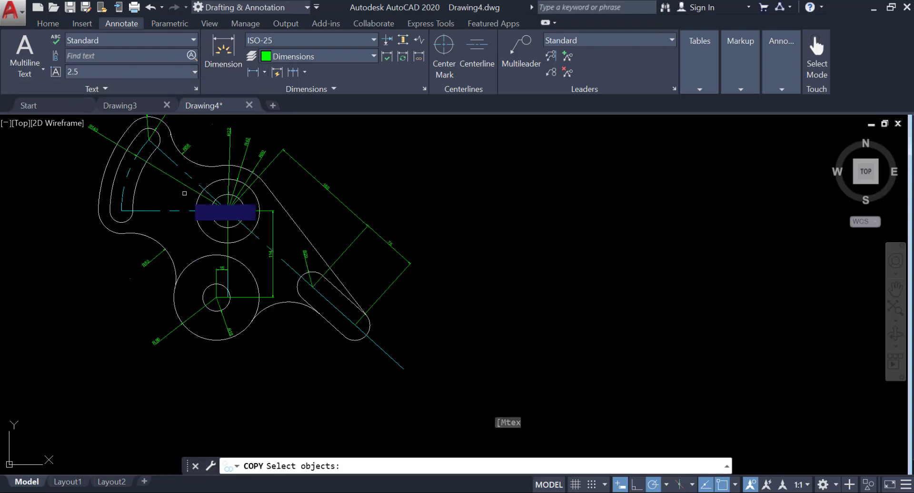
{"action": "scroll", "coordinate": [218, 202], "scroll_direction": "up", "scroll_amount": 7}
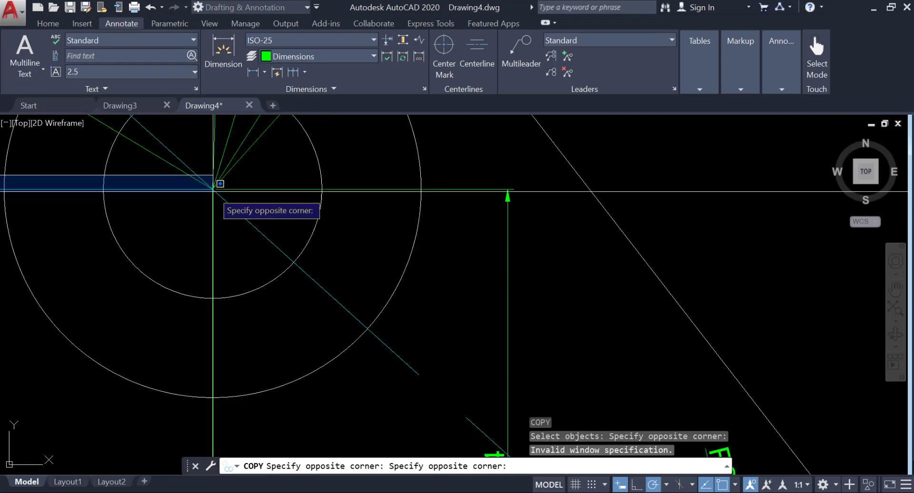
{"action": "key", "text": "Escape"}
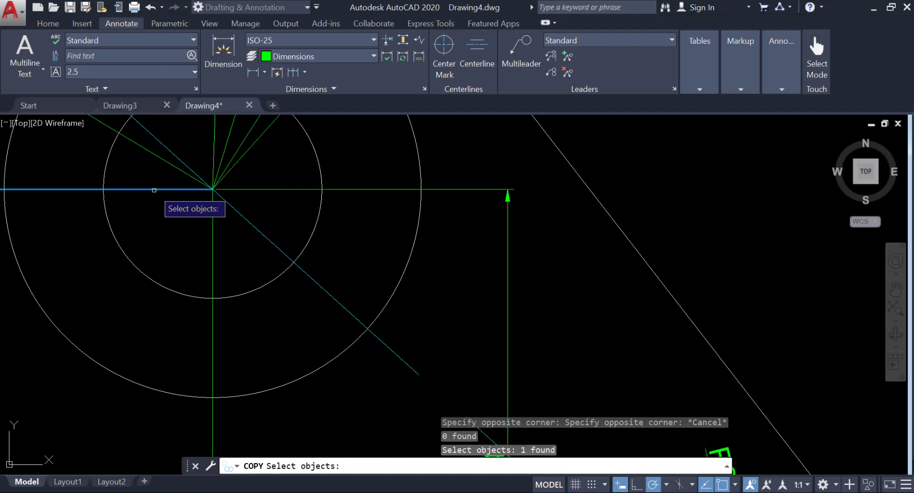
{"action": "key", "text": "Return"}
{"action": "left_click", "coordinate": [212, 190]}
{"action": "scroll", "coordinate": [254, 275], "scroll_direction": "down", "scroll_amount": 6}
{"action": "middle_click_drag", "start_coordinate": [285, 338], "coordinate": [156, 154]}
{"action": "left_click", "coordinate": [327, 269]}
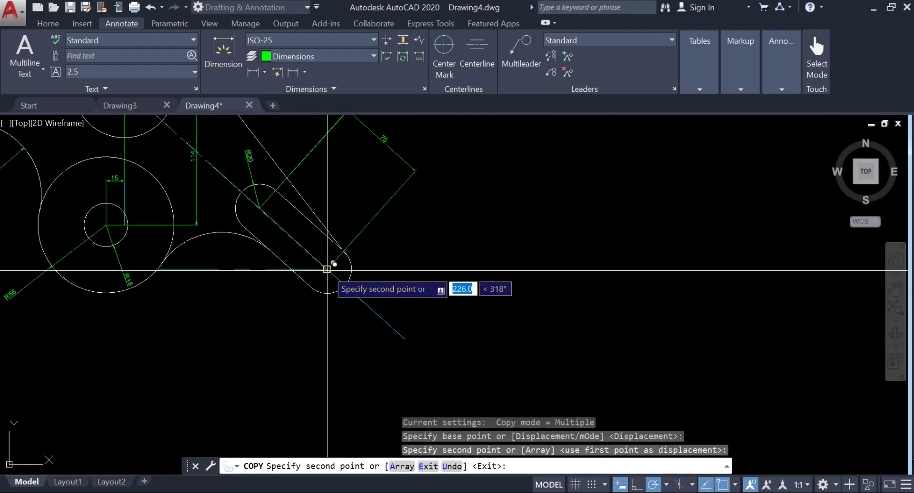
{"action": "key", "text": "Return"}
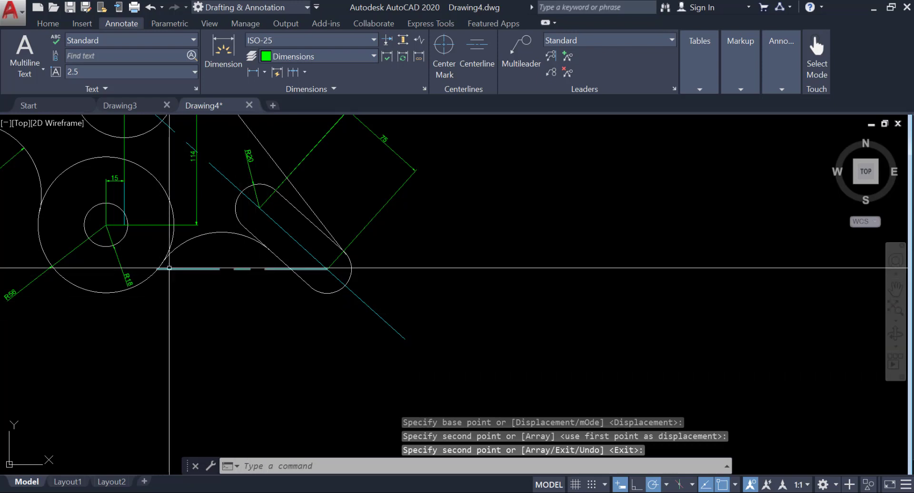
Step: Shorten the copied centre line from its free end so it stays clear of the large lower circle
{"action": "left_click_drag", "start_coordinate": [169, 268], "coordinate": [154, 271]}
{"action": "key", "text": "Escape"}
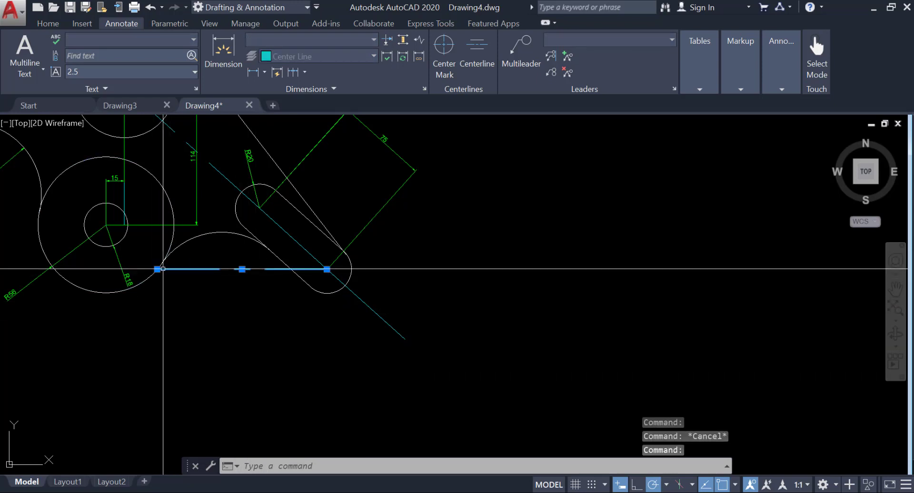
{"action": "left_click", "coordinate": [158, 270]}
{"action": "left_click", "coordinate": [227, 270]}
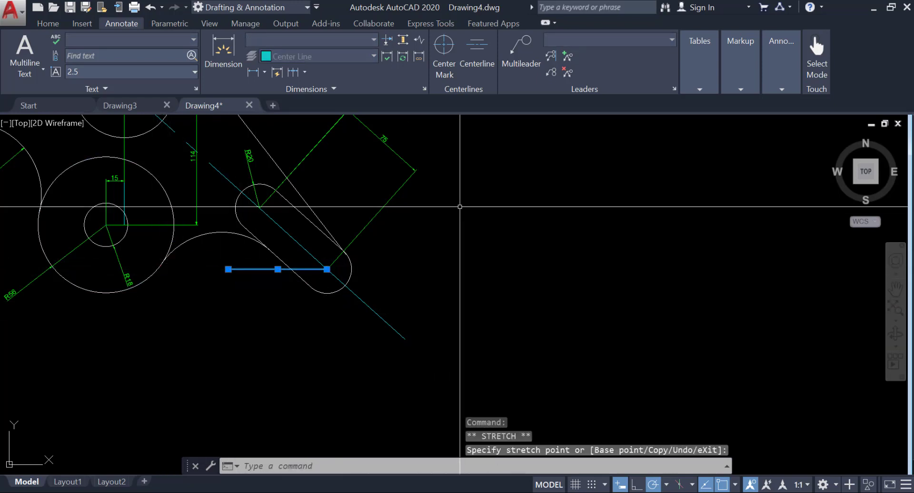
Step: Add an angular dimension between the copied horizontal centre line and the slot's slanted centre line, placed below the slot
{"action": "left_click", "coordinate": [264, 73]}
{"action": "left_click", "coordinate": [238, 164]}
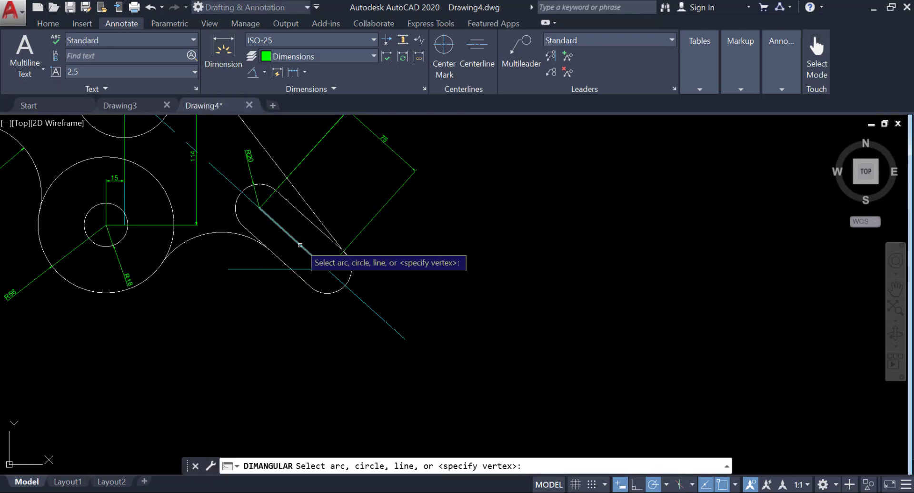
{"action": "left_click", "coordinate": [256, 270]}
{"action": "left_click", "coordinate": [366, 304]}
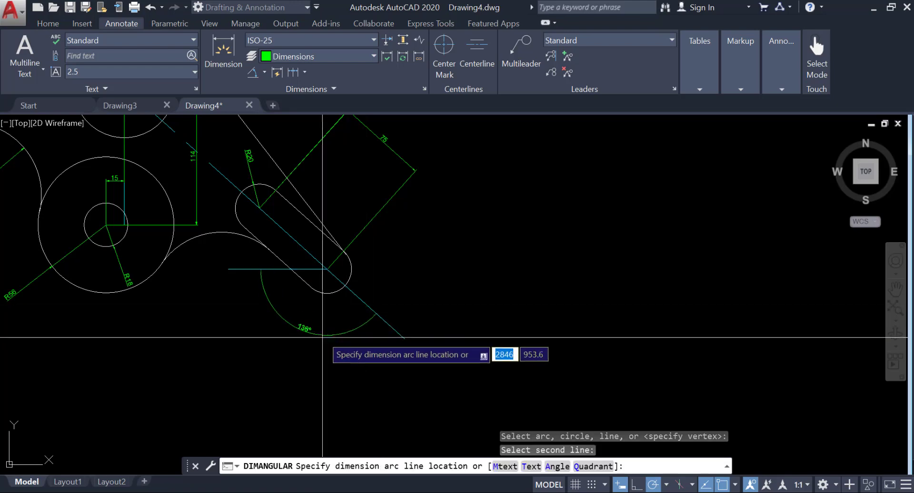
{"action": "left_click", "coordinate": [325, 329]}
Step: Examine the angular dimension below the straight slot and the other dimensions around the part
{"action": "scroll", "coordinate": [308, 302], "scroll_direction": "up", "scroll_amount": 5}
{"action": "scroll", "coordinate": [308, 303], "scroll_direction": "down", "scroll_amount": 3}
{"action": "scroll", "coordinate": [304, 305], "scroll_direction": "up", "scroll_amount": 2}
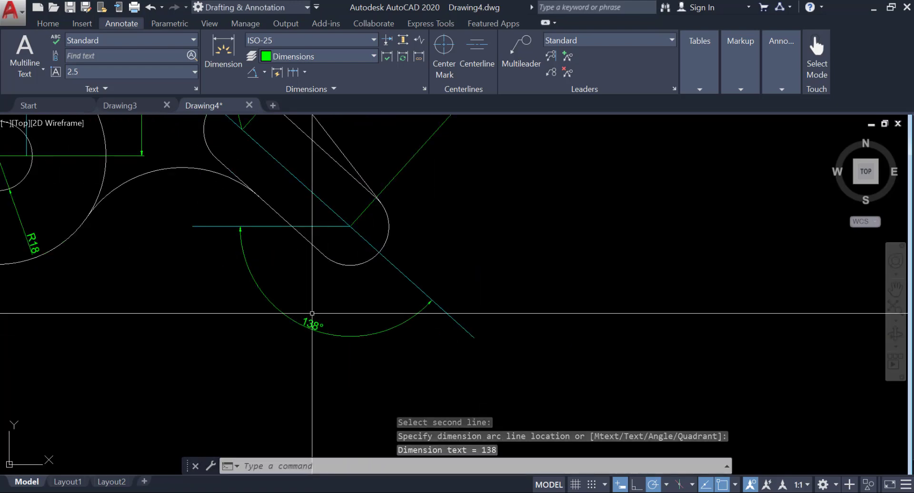
{"action": "scroll", "coordinate": [302, 275], "scroll_direction": "down", "scroll_amount": 4}
{"action": "scroll", "coordinate": [368, 338], "scroll_direction": "up", "scroll_amount": 2}
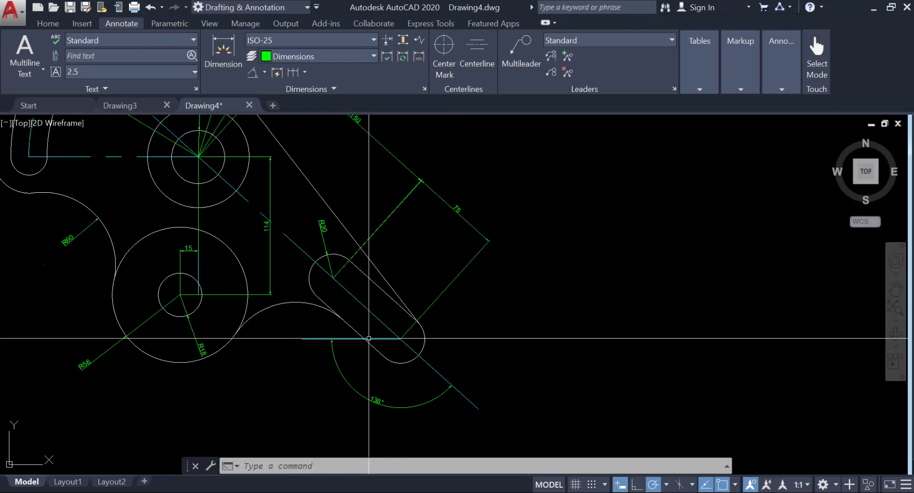
{"action": "middle_click_drag", "start_coordinate": [380, 235], "coordinate": [452, 283]}
{"action": "scroll", "coordinate": [476, 245], "scroll_direction": "down", "scroll_amount": 3}
{"action": "scroll", "coordinate": [418, 245], "scroll_direction": "up", "scroll_amount": 3}
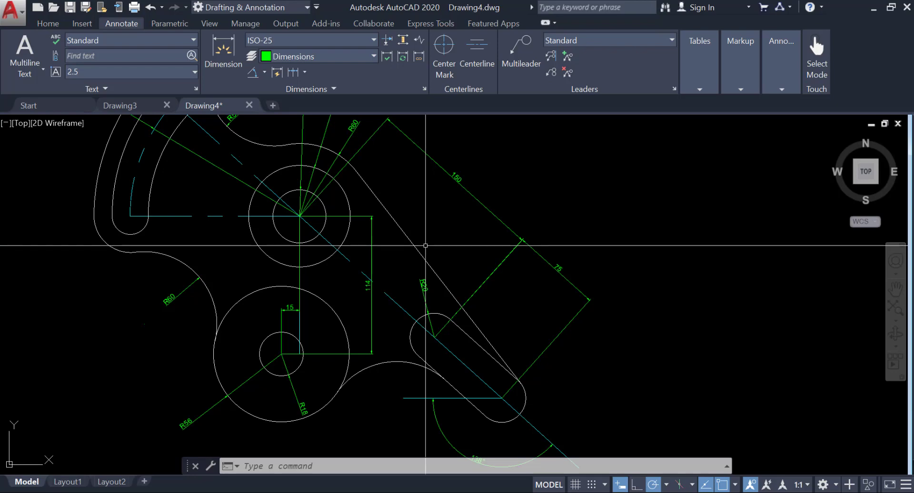
Step: Add an angular dimension between the curved slot's horizontal and slanted centre lines, placed between the slot and the upper circles
{"action": "scroll", "coordinate": [426, 246], "scroll_direction": "down", "scroll_amount": 2}
{"action": "scroll", "coordinate": [443, 286], "scroll_direction": "up", "scroll_amount": 2}
{"action": "mouse_move", "coordinate": [424, 247]}
{"action": "middle_mouse_down"}
{"action": "mouse_move", "coordinate": [442, 286]}
{"action": "mouse_move", "coordinate": [436, 309]}
{"action": "middle_mouse_up"}
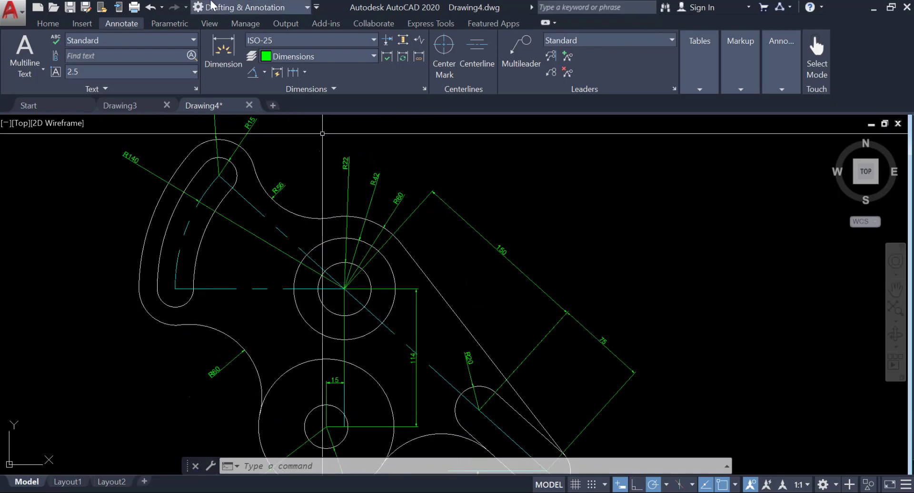
{"action": "left_click", "coordinate": [253, 73]}
{"action": "left_click", "coordinate": [263, 215]}
{"action": "left_click", "coordinate": [228, 289]}
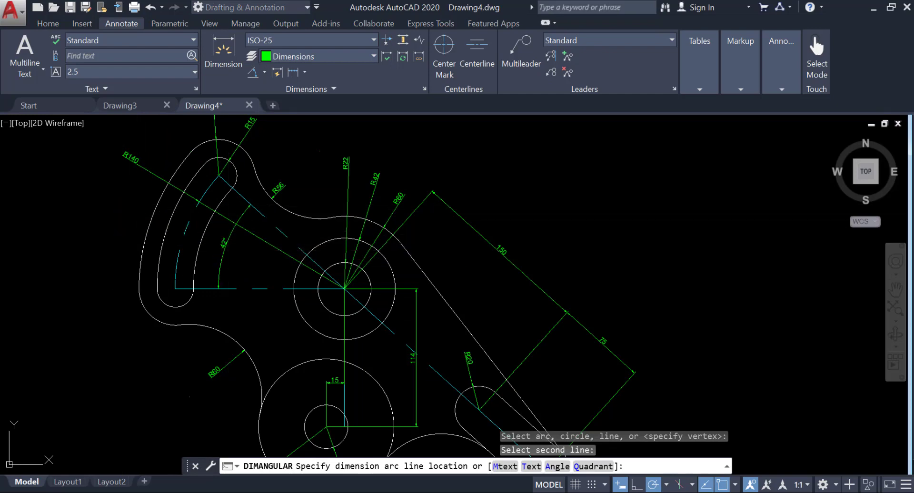
{"action": "left_click", "coordinate": [227, 242]}
Step: Examine the curved slot's angular dimension and the dimensions on the rest of the part
{"action": "scroll", "coordinate": [271, 180], "scroll_direction": "down", "scroll_amount": 2}
{"action": "mouse_move", "coordinate": [315, 210]}
{"action": "middle_mouse_down"}
{"action": "mouse_move", "coordinate": [345, 224]}
{"action": "mouse_move", "coordinate": [358, 218]}
{"action": "middle_mouse_up"}
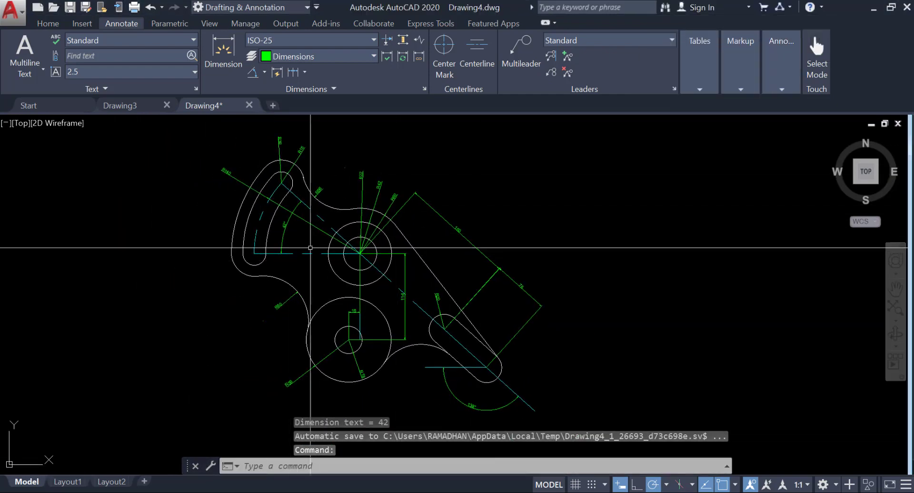
{"action": "scroll", "coordinate": [311, 248], "scroll_direction": "up", "scroll_amount": 3}
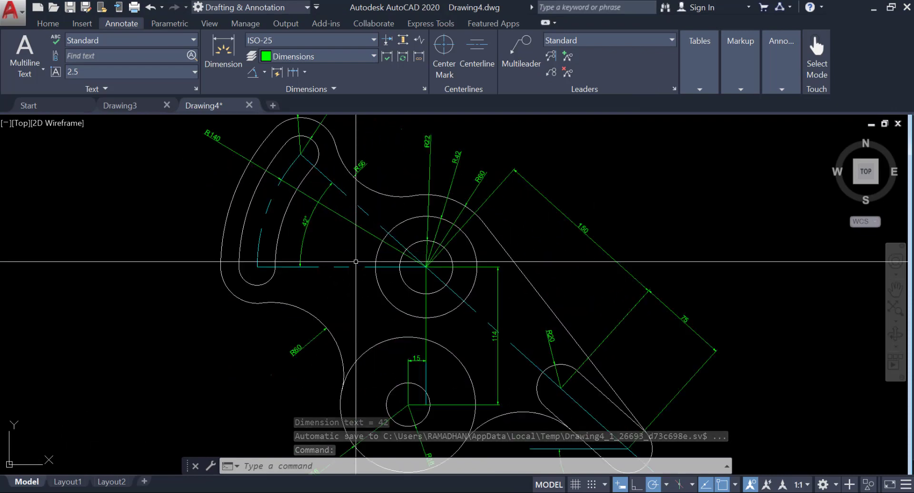
{"action": "scroll", "coordinate": [356, 262], "scroll_direction": "up", "scroll_amount": 4}
{"action": "middle_click_drag", "start_coordinate": [356, 262], "coordinate": [423, 359]}
{"action": "scroll", "coordinate": [423, 359], "scroll_direction": "down", "scroll_amount": 2}
{"action": "mouse_move", "coordinate": [388, 300]}
{"action": "middle_mouse_down"}
{"action": "mouse_move", "coordinate": [426, 359]}
{"action": "mouse_move", "coordinate": [364, 291]}
{"action": "middle_mouse_up"}
{"action": "scroll", "coordinate": [425, 357], "scroll_direction": "down", "scroll_amount": 2}
{"action": "middle_click_drag", "start_coordinate": [410, 359], "coordinate": [363, 278]}
Step: Show the reference image will-denton-2d-drawing-ref-8.jpg beside the drawing and compare the part's shape and dimensions with it
{"action": "left_click", "coordinate": [443, 492]}
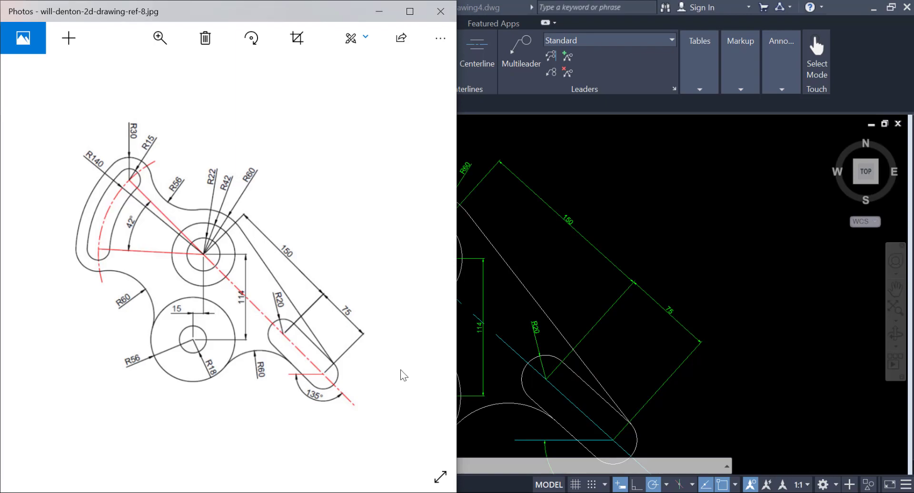
{"action": "left_click", "coordinate": [596, 201]}
{"action": "left_click", "coordinate": [898, 10]}
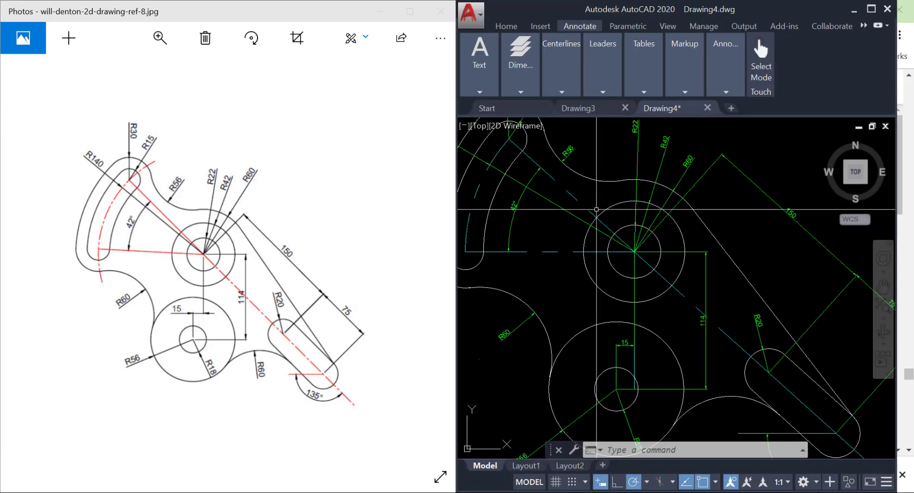
{"action": "mouse_move", "coordinate": [595, 211]}
{"action": "middle_mouse_down"}
{"action": "mouse_move", "coordinate": [638, 280]}
{"action": "mouse_move", "coordinate": [634, 186]}
{"action": "mouse_move", "coordinate": [610, 208]}
{"action": "mouse_move", "coordinate": [578, 212]}
{"action": "middle_mouse_up"}
{"action": "middle_click_drag", "start_coordinate": [660, 245], "coordinate": [614, 209]}
{"action": "mouse_move", "coordinate": [674, 335]}
{"action": "middle_mouse_down"}
{"action": "mouse_move", "coordinate": [613, 281]}
{"action": "mouse_move", "coordinate": [643, 310]}
{"action": "middle_mouse_up"}
{"action": "mouse_move", "coordinate": [614, 260]}
{"action": "middle_mouse_down"}
{"action": "mouse_move", "coordinate": [644, 287]}
{"action": "mouse_move", "coordinate": [638, 321]}
{"action": "middle_mouse_up"}
{"action": "mouse_move", "coordinate": [600, 281]}
{"action": "middle_mouse_down"}
{"action": "mouse_move", "coordinate": [621, 306]}
{"action": "mouse_move", "coordinate": [609, 300]}
{"action": "middle_mouse_up"}
{"action": "scroll", "coordinate": [613, 258], "scroll_direction": "down", "scroll_amount": 4}
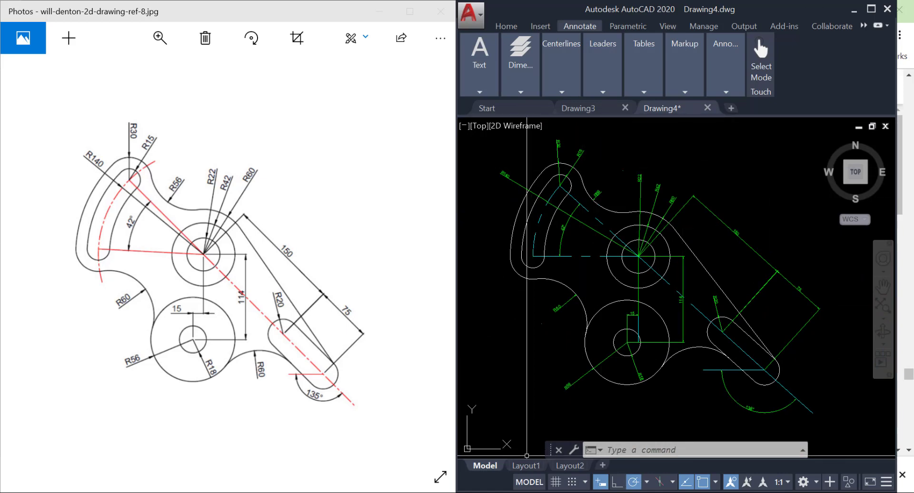
Step: Maximize the drawing window again and inspect the dimensioned part up close
{"action": "left_click", "coordinate": [871, 9]}
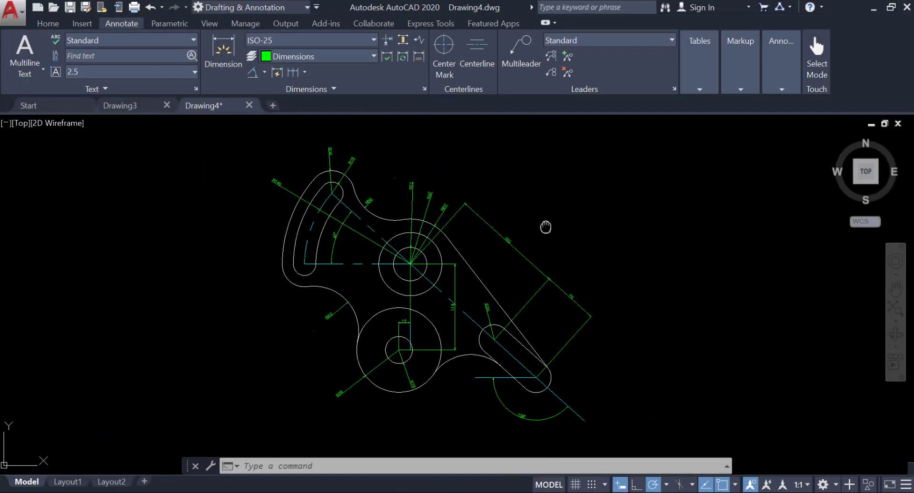
{"action": "scroll", "coordinate": [467, 263], "scroll_direction": "up", "scroll_amount": 3}
{"action": "mouse_move", "coordinate": [467, 264]}
{"action": "middle_mouse_down"}
{"action": "mouse_move", "coordinate": [692, 190]}
{"action": "mouse_move", "coordinate": [583, 233]}
{"action": "middle_mouse_up"}
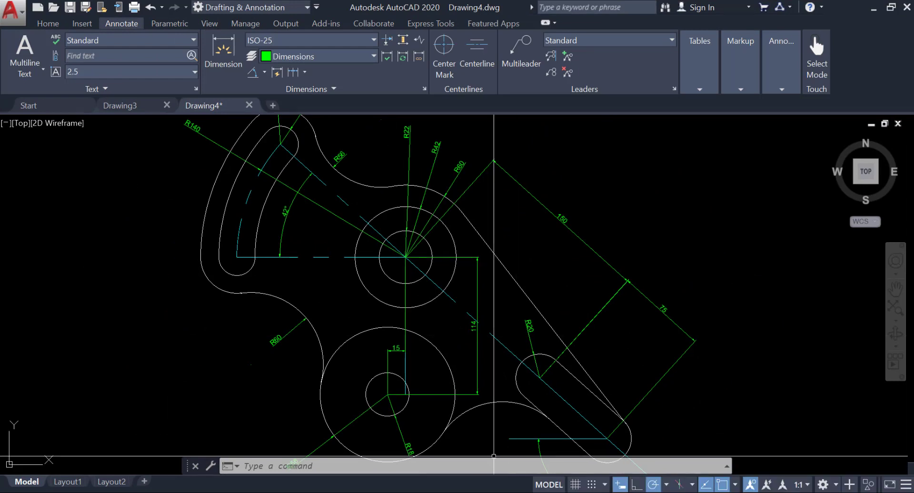